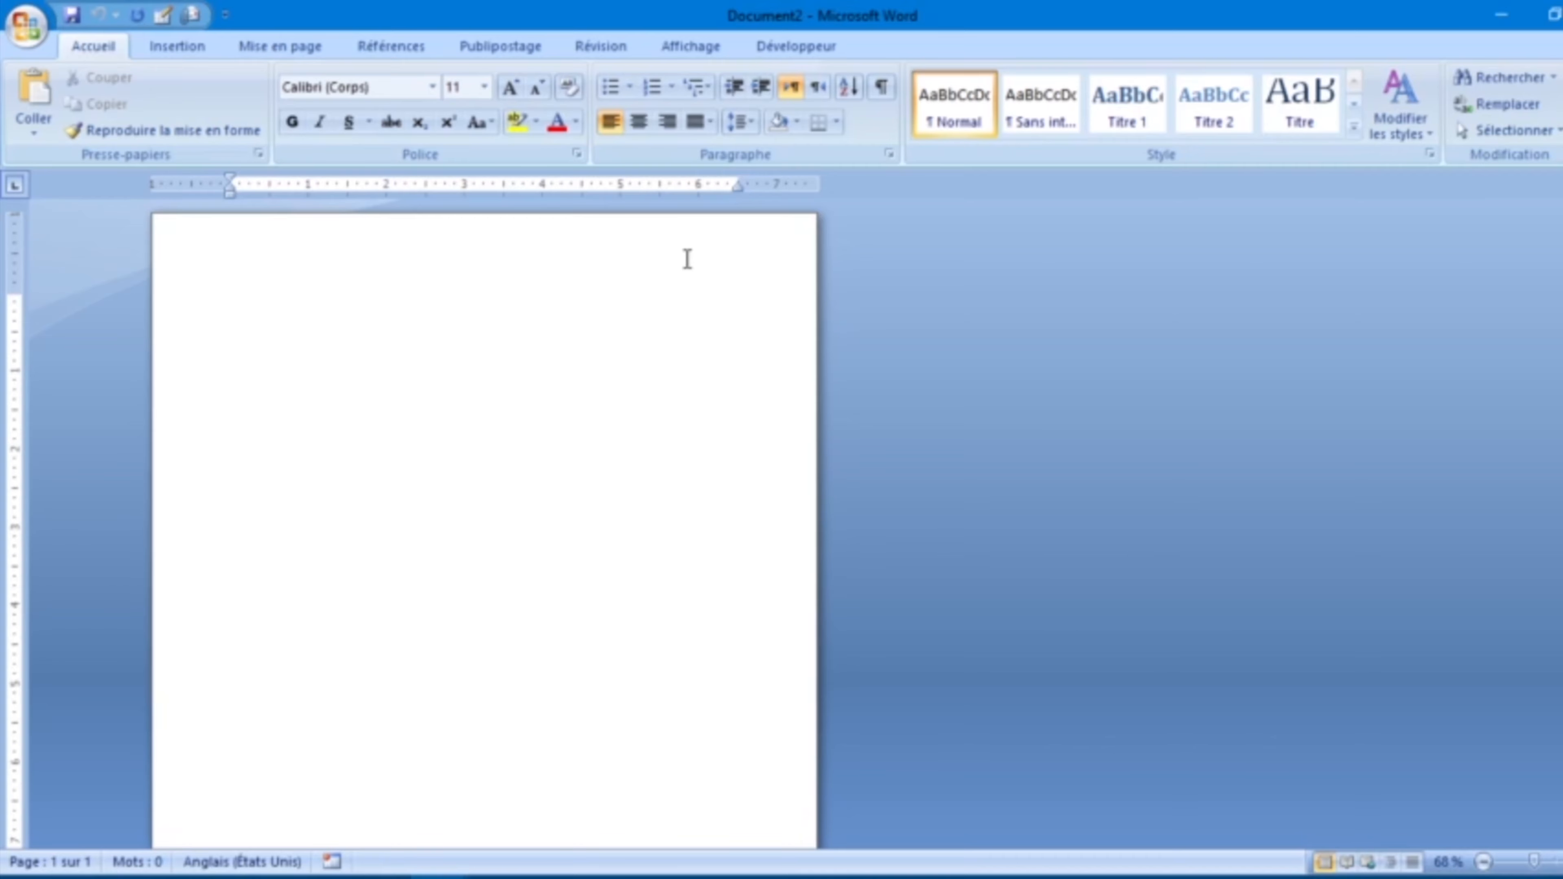
Step: Switch to the Republic of Tunisa document and copy the beginning of the paragraph about choosing RUP, ending at "So the right choice"
{"action": "left_click", "coordinate": [437, 877]}
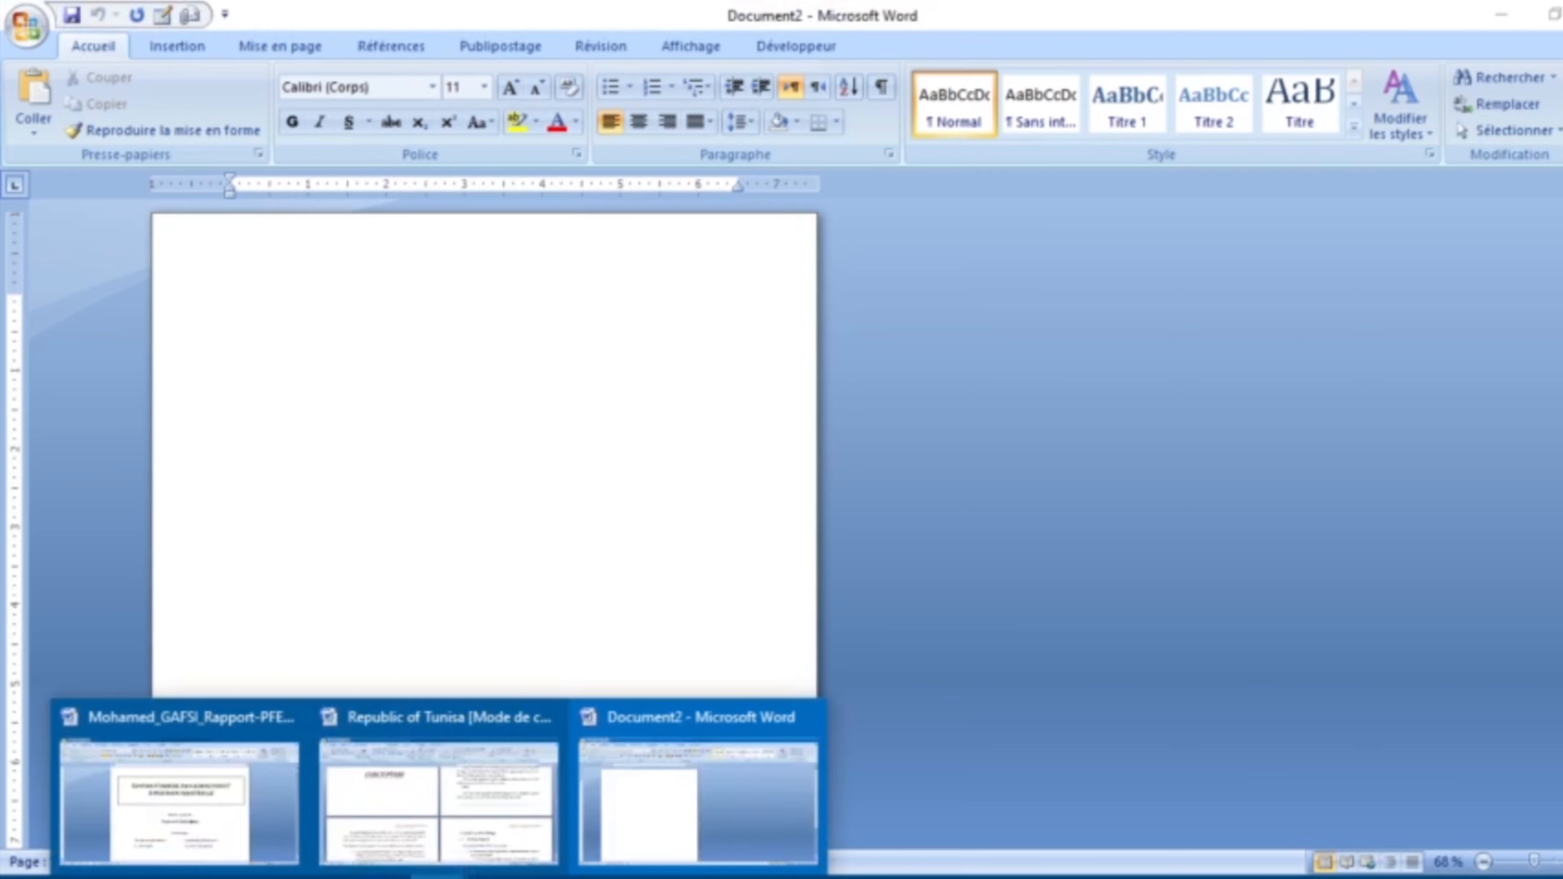
{"action": "left_click", "coordinate": [486, 849]}
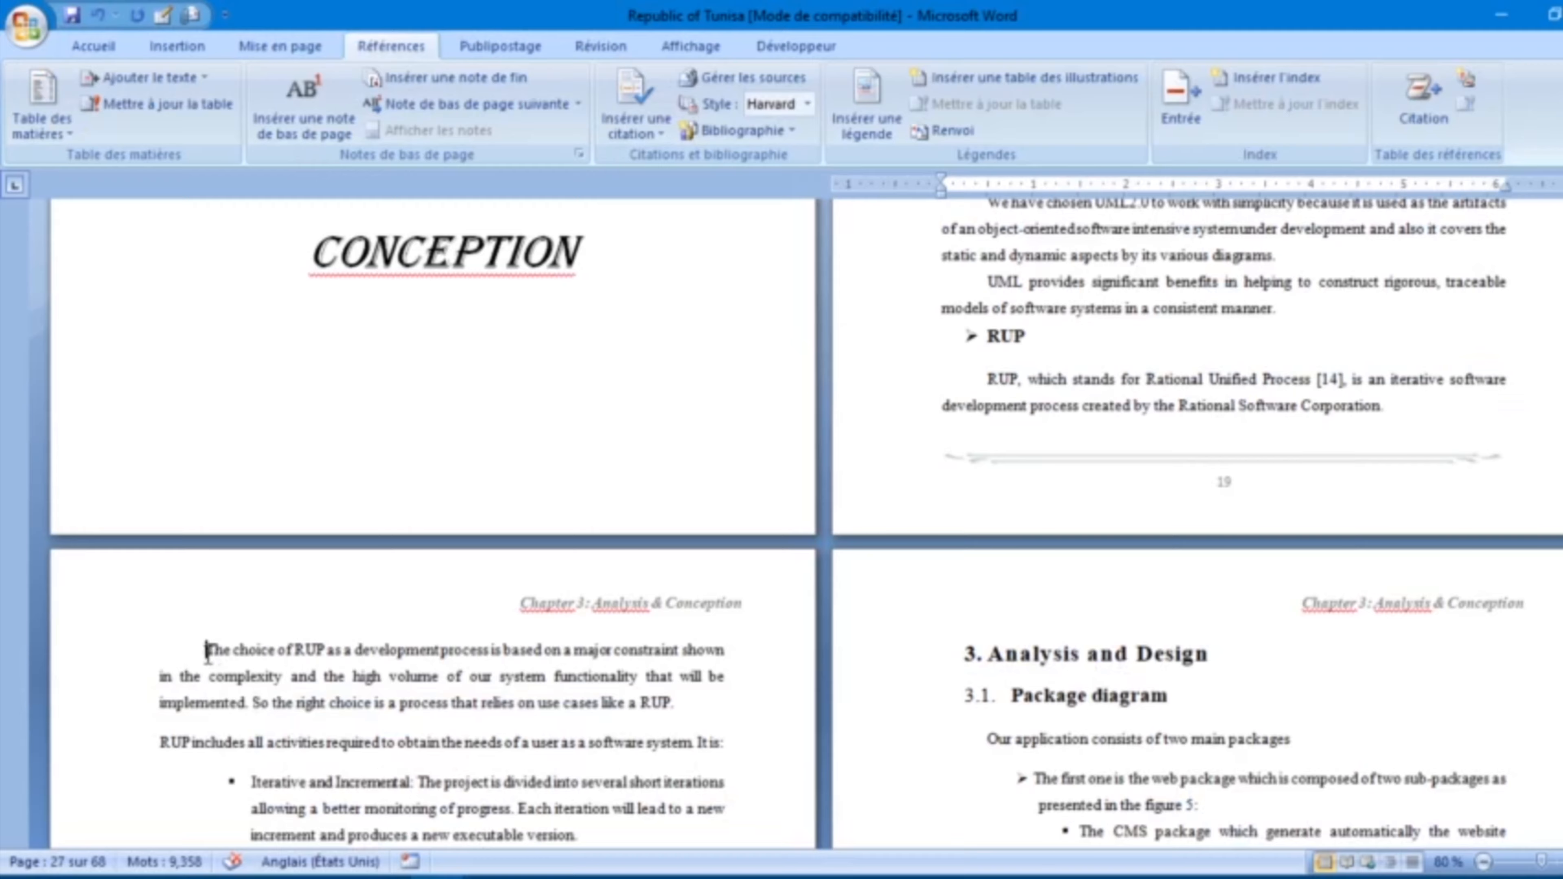
{"action": "left_click_drag", "start_coordinate": [207, 652], "coordinate": [353, 713]}
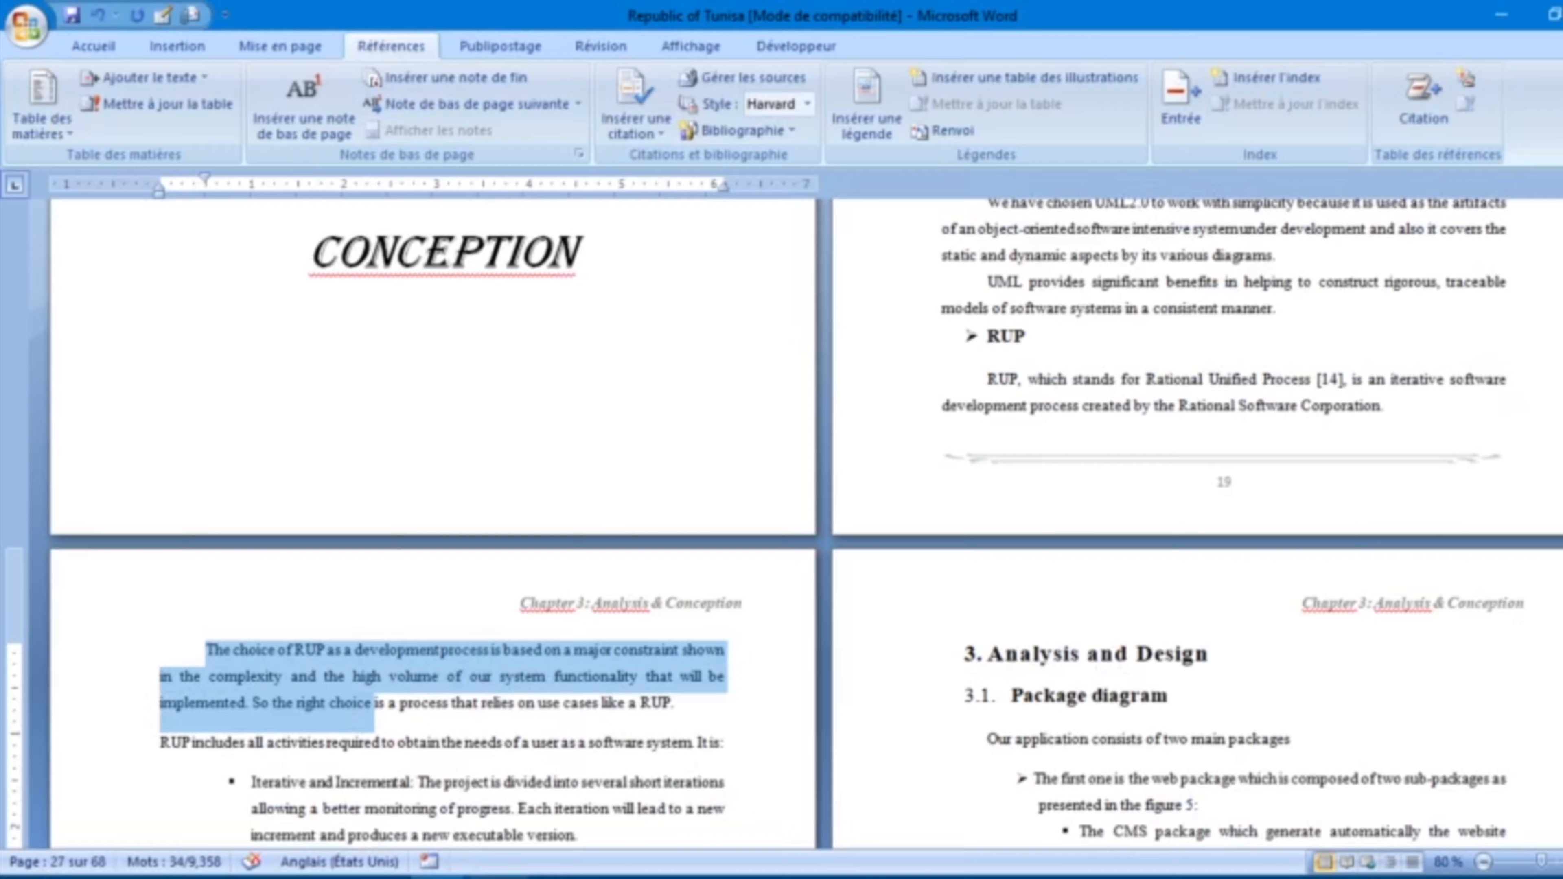
Step: Return to the blank Document2 and paste the copied RUP passage five times on page 1
{"action": "left_click", "coordinate": [493, 877]}
{"action": "left_click", "coordinate": [645, 856]}
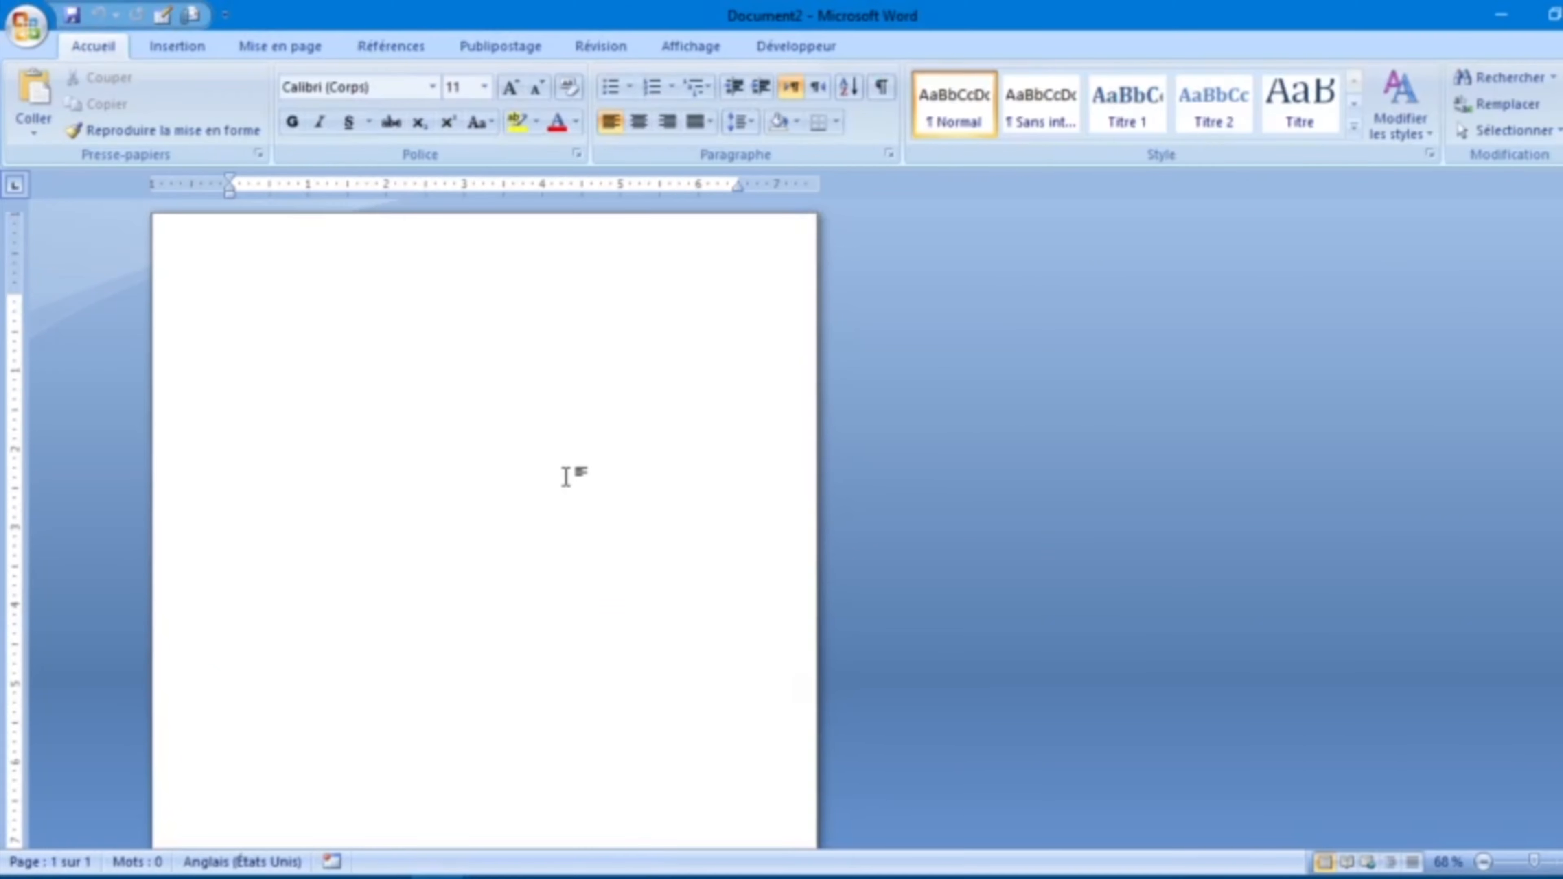
{"action": "key", "text": "ctrl+v"}
{"action": "key", "text": "ctrl+v"}
{"action": "key", "text": "ctrl+v"}
{"action": "key", "text": "ctrl+v"}
{"action": "key", "text": "ctrl+v"}
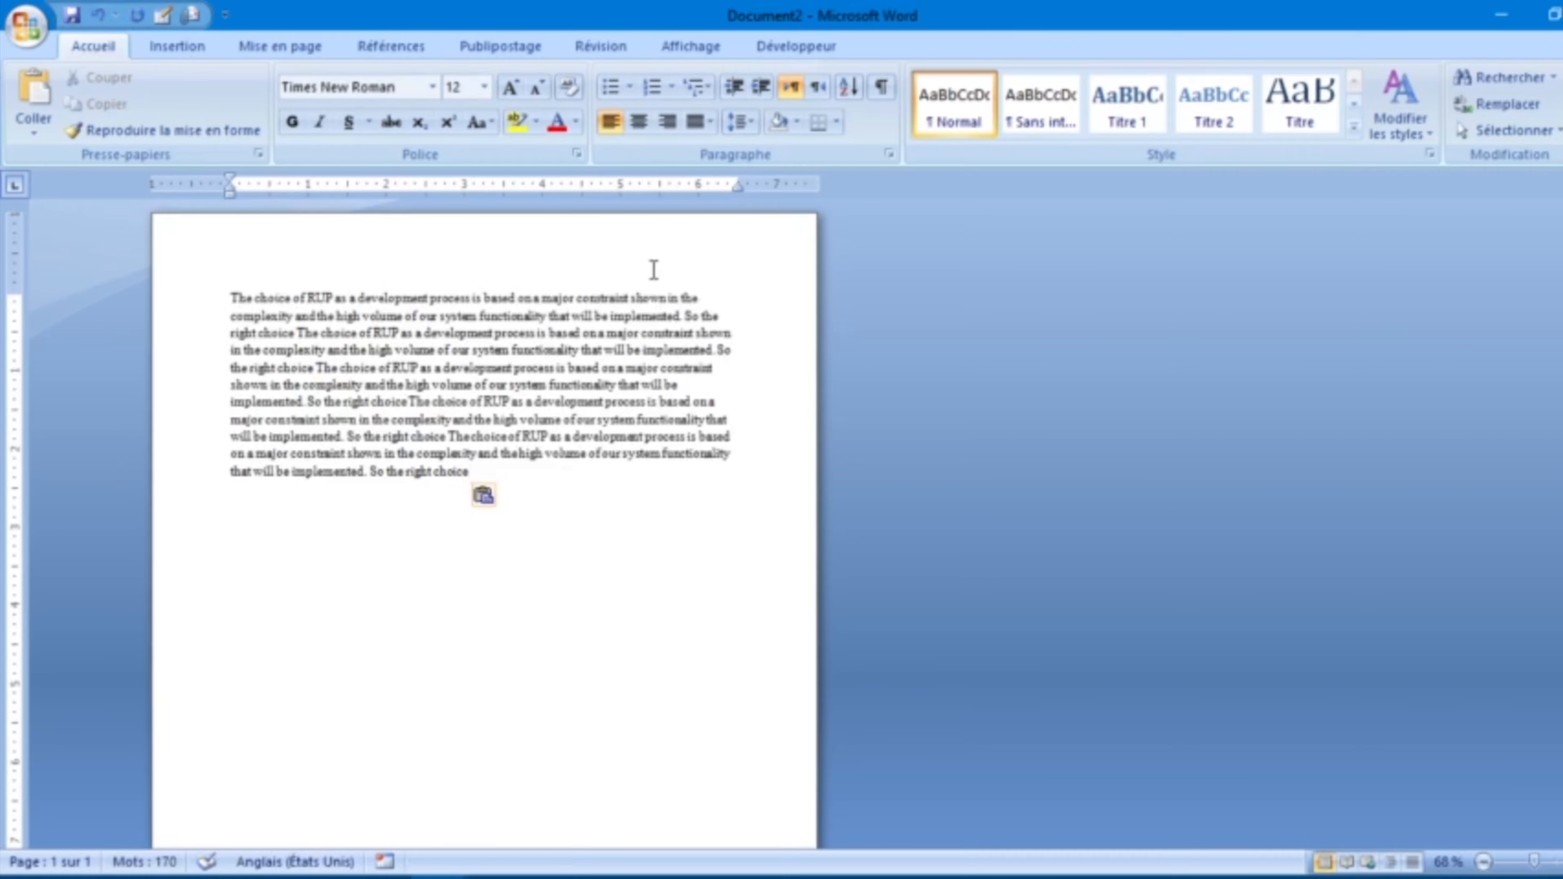
Step: Open the header area of page 1, look over the page, and return to the body text
{"action": "double_click", "coordinate": [652, 265]}
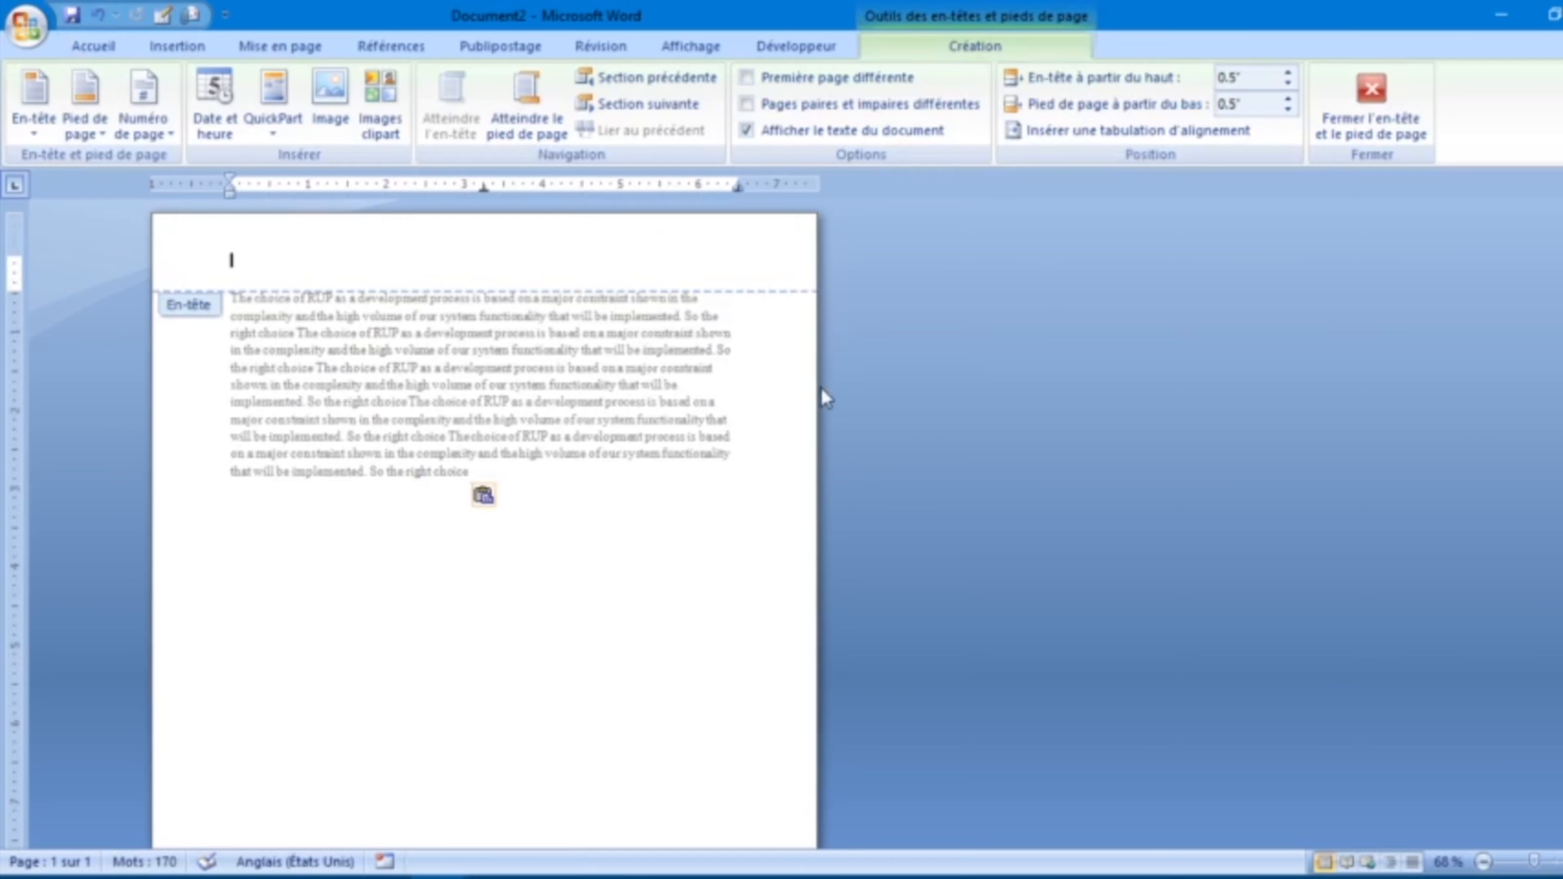
{"action": "scroll", "coordinate": [485, 530], "scroll_direction": "down", "scroll_amount": 3}
{"action": "scroll", "coordinate": [485, 530], "scroll_direction": "up", "scroll_amount": 3}
{"action": "double_click", "coordinate": [674, 554]}
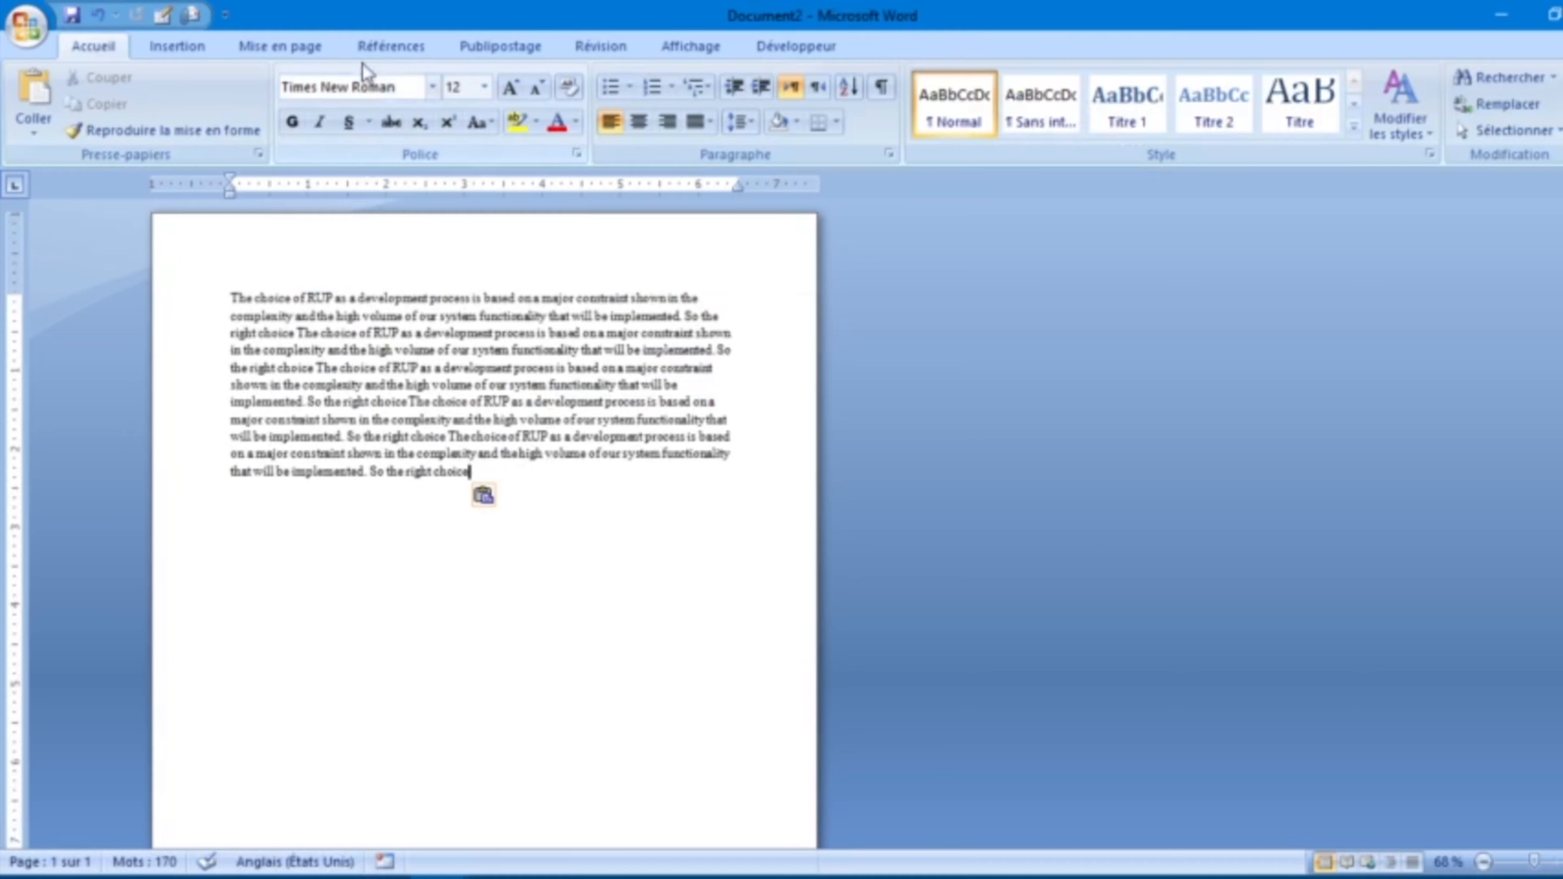
Step: Insert a next-page section break (Page suivante) after the text on page 1
{"action": "left_click", "coordinate": [253, 49]}
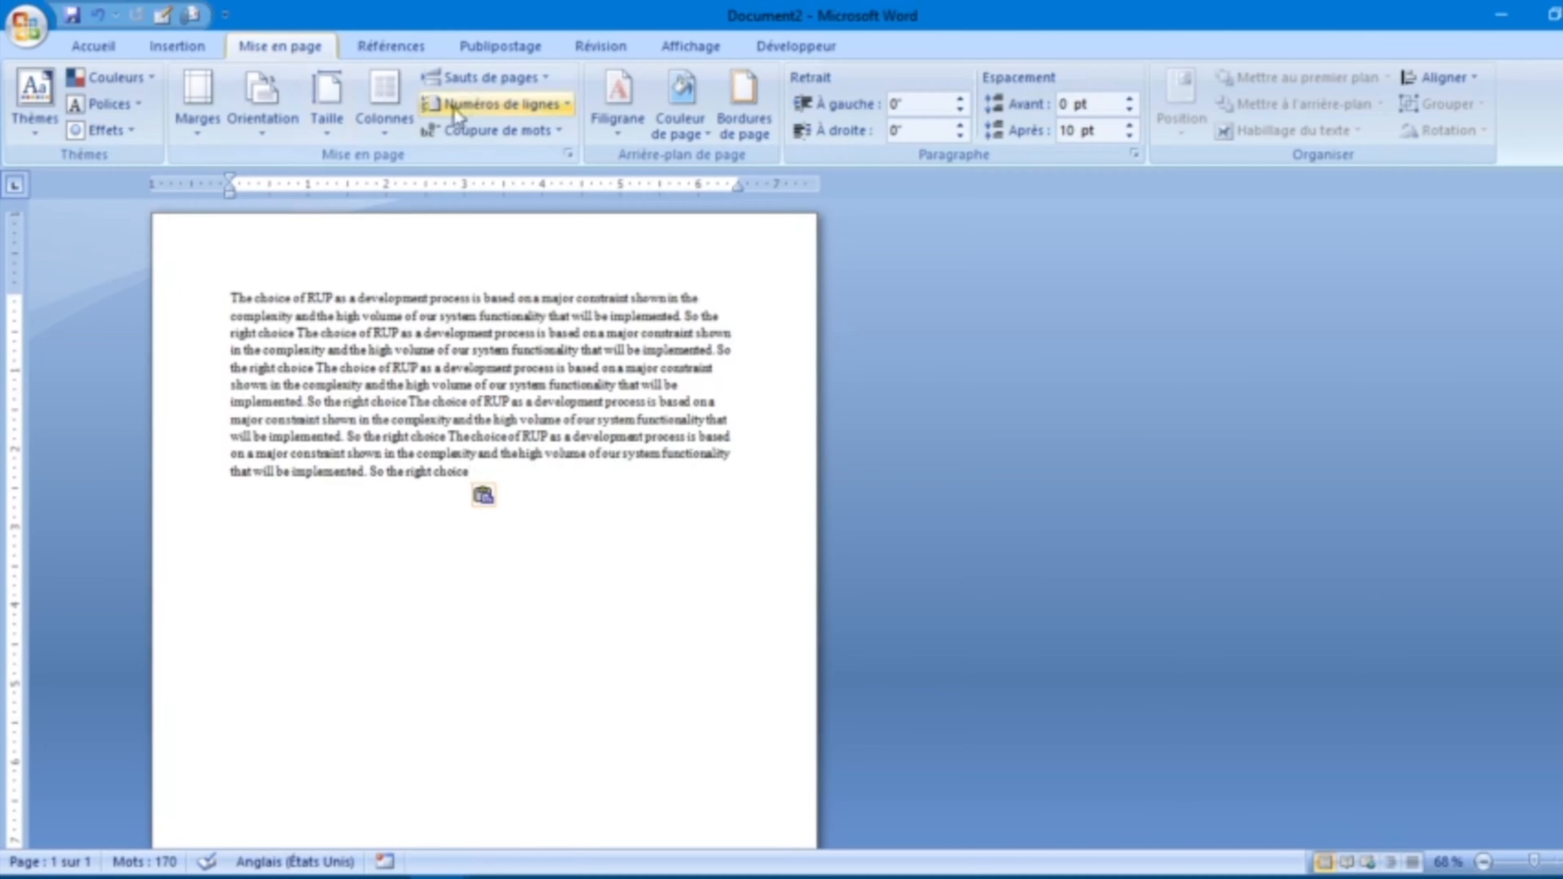
{"action": "left_click", "coordinate": [498, 87]}
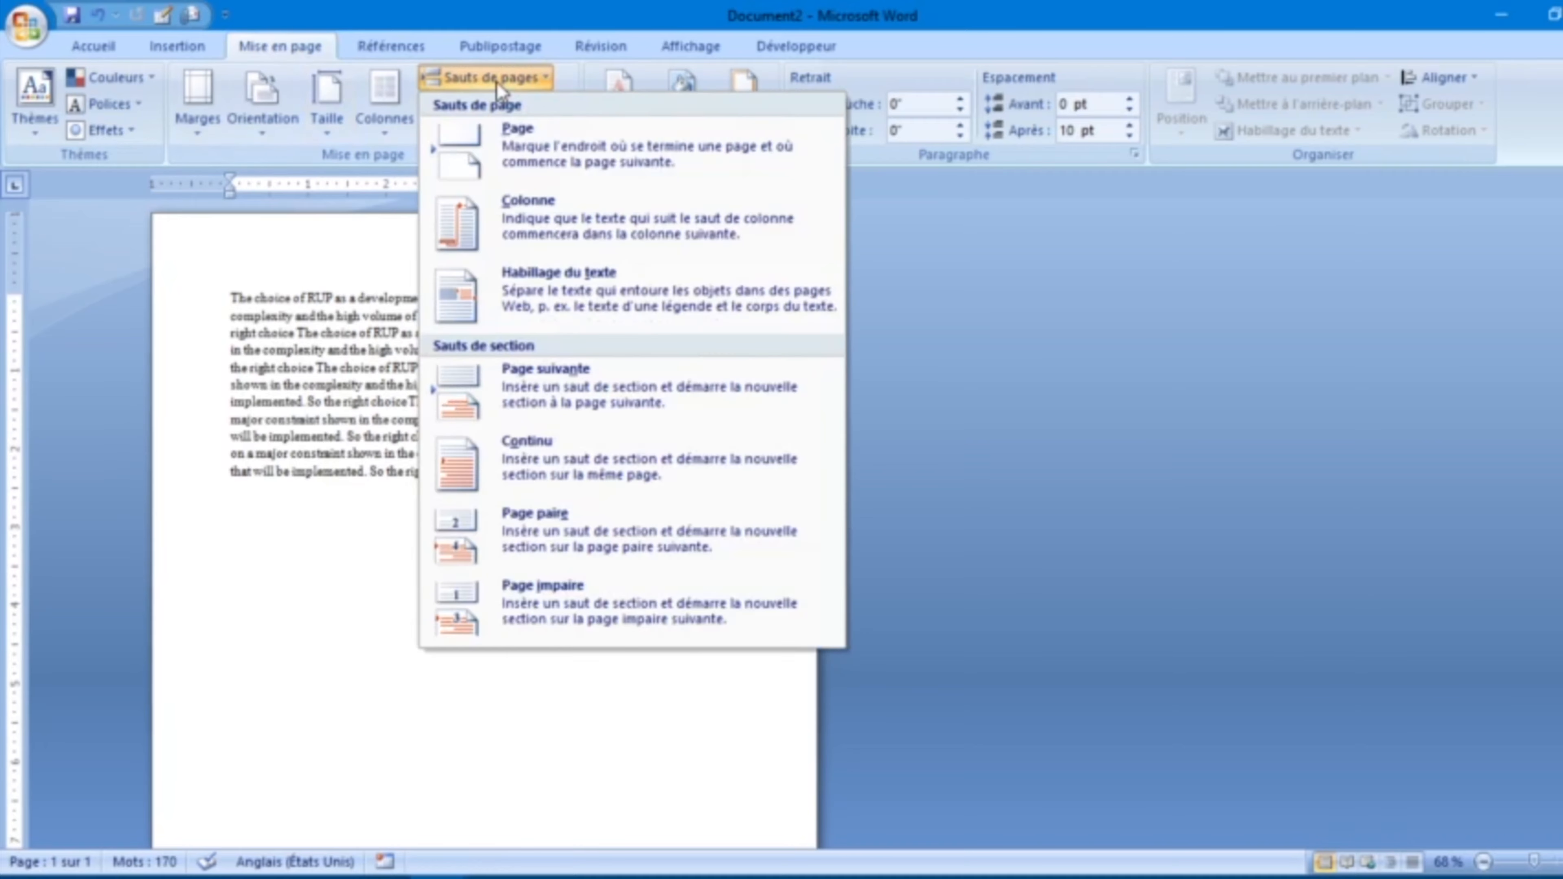
{"action": "left_click", "coordinate": [607, 386]}
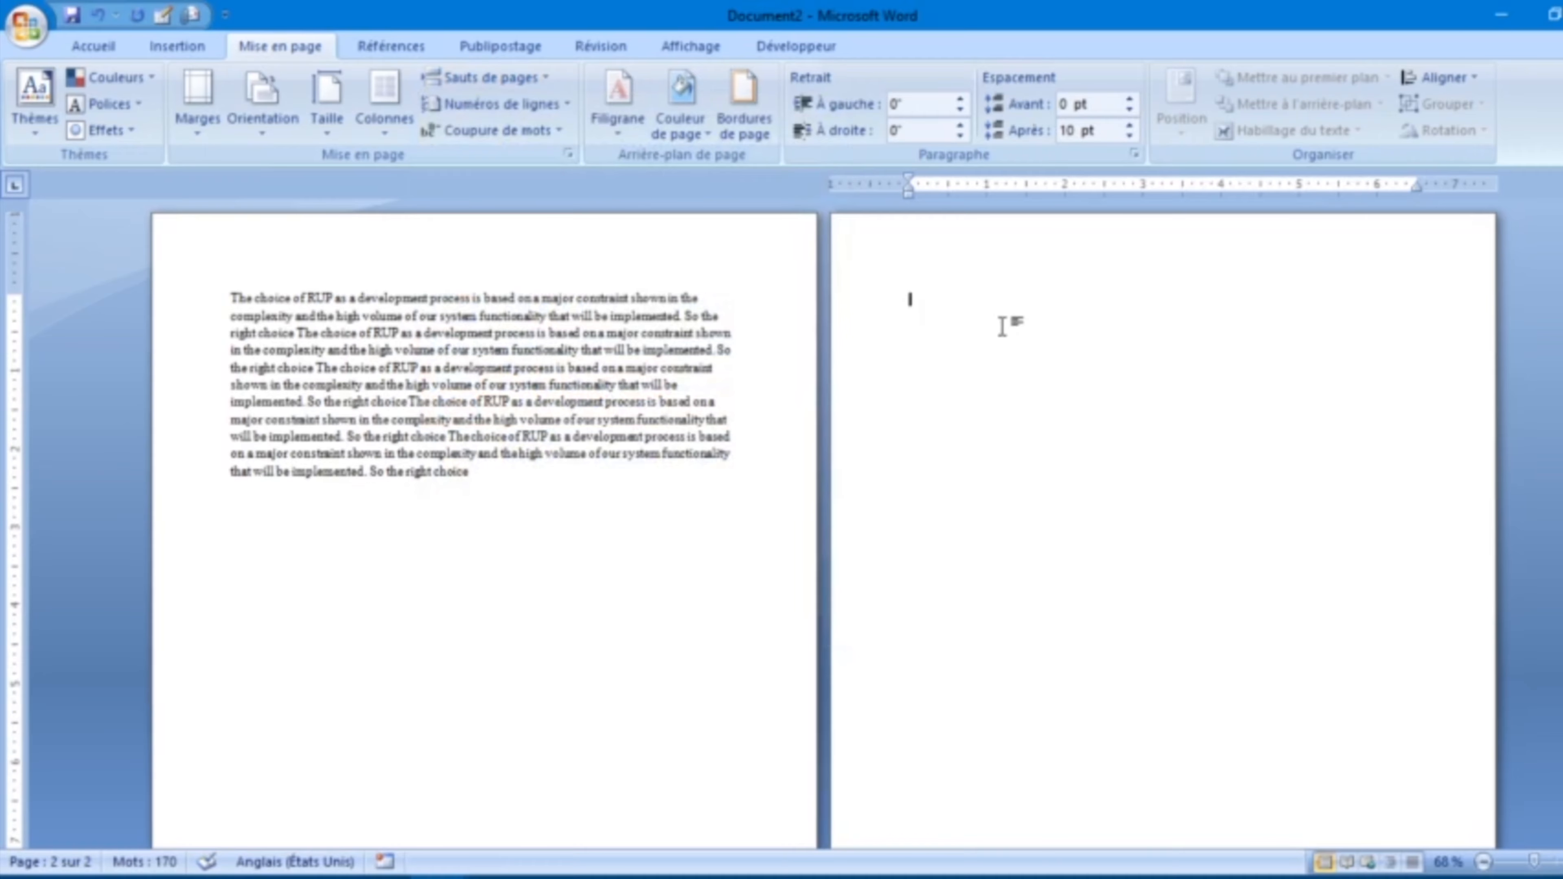
Step: Unlink the section 2 header from the previous section and insert the predefined blank header (Vide) there
{"action": "double_click", "coordinate": [964, 271]}
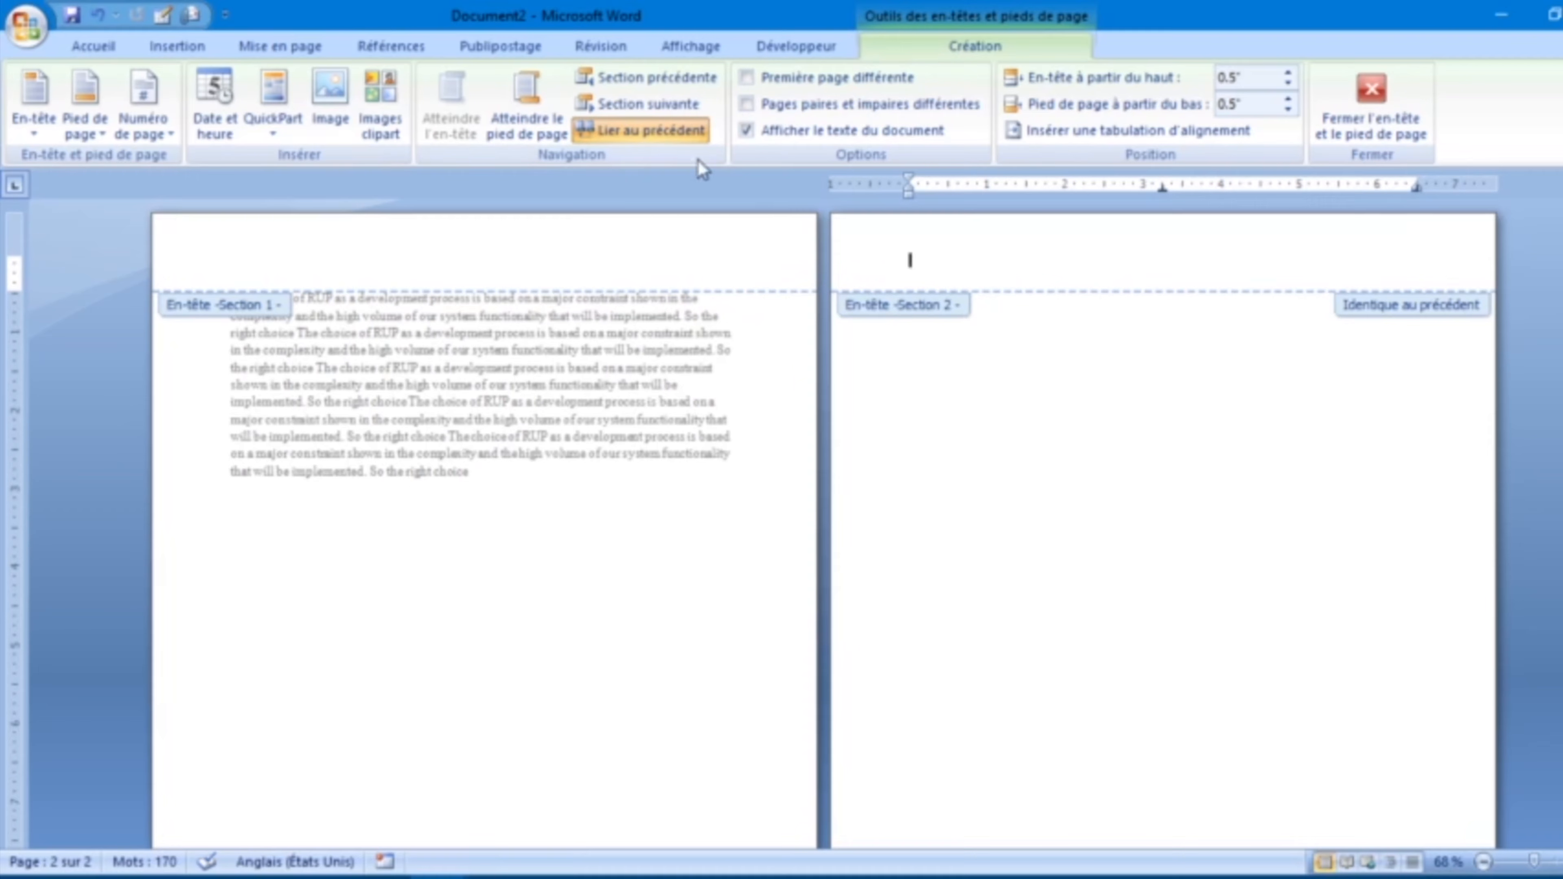
{"action": "left_click", "coordinate": [678, 141]}
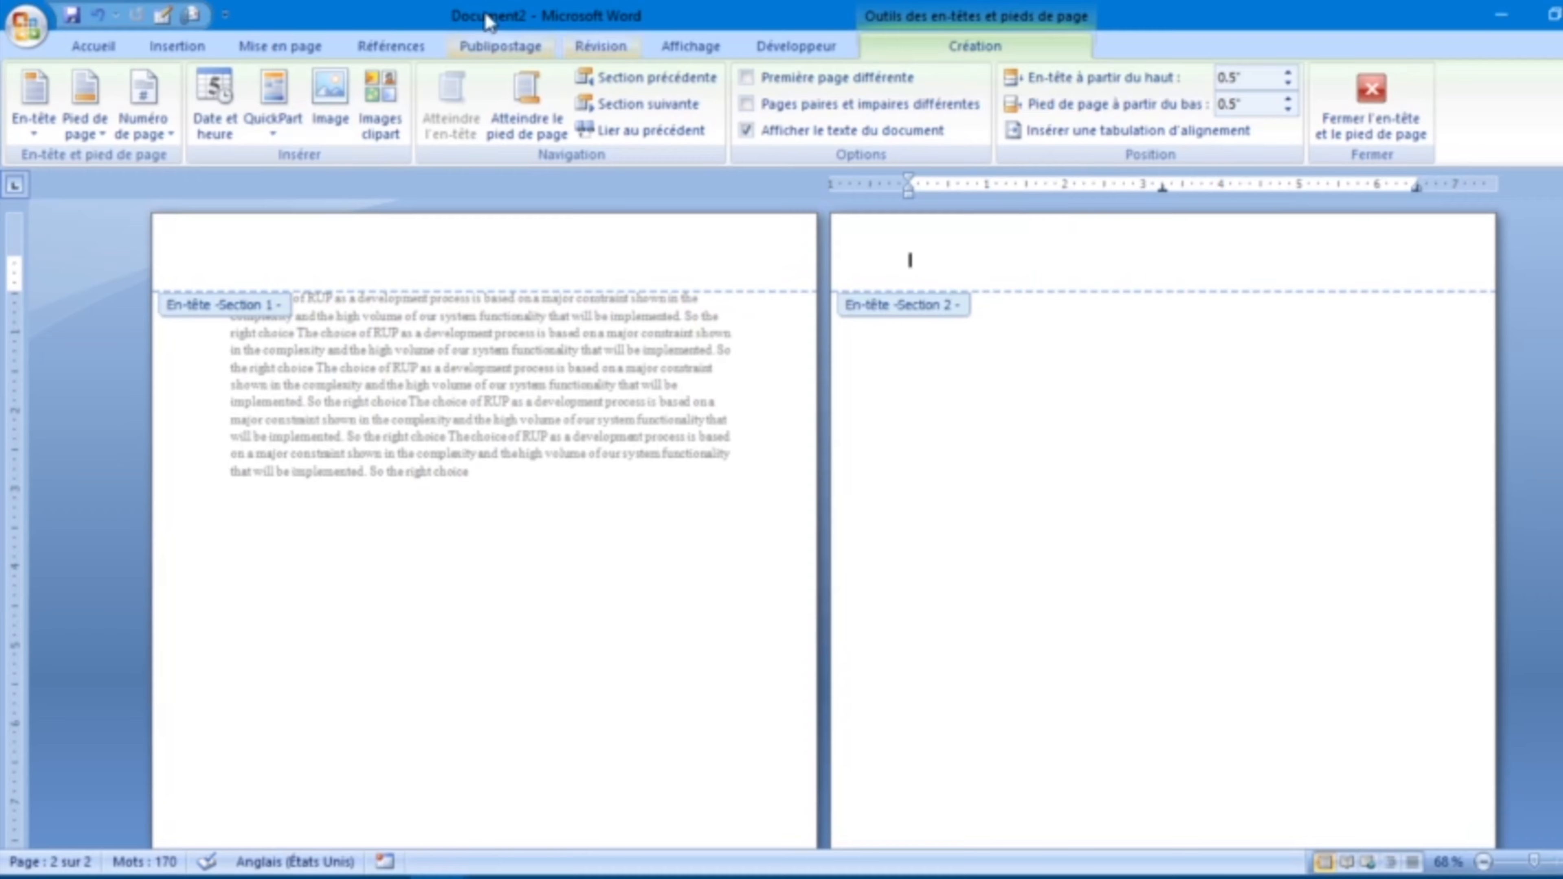
{"action": "left_click", "coordinate": [406, 48]}
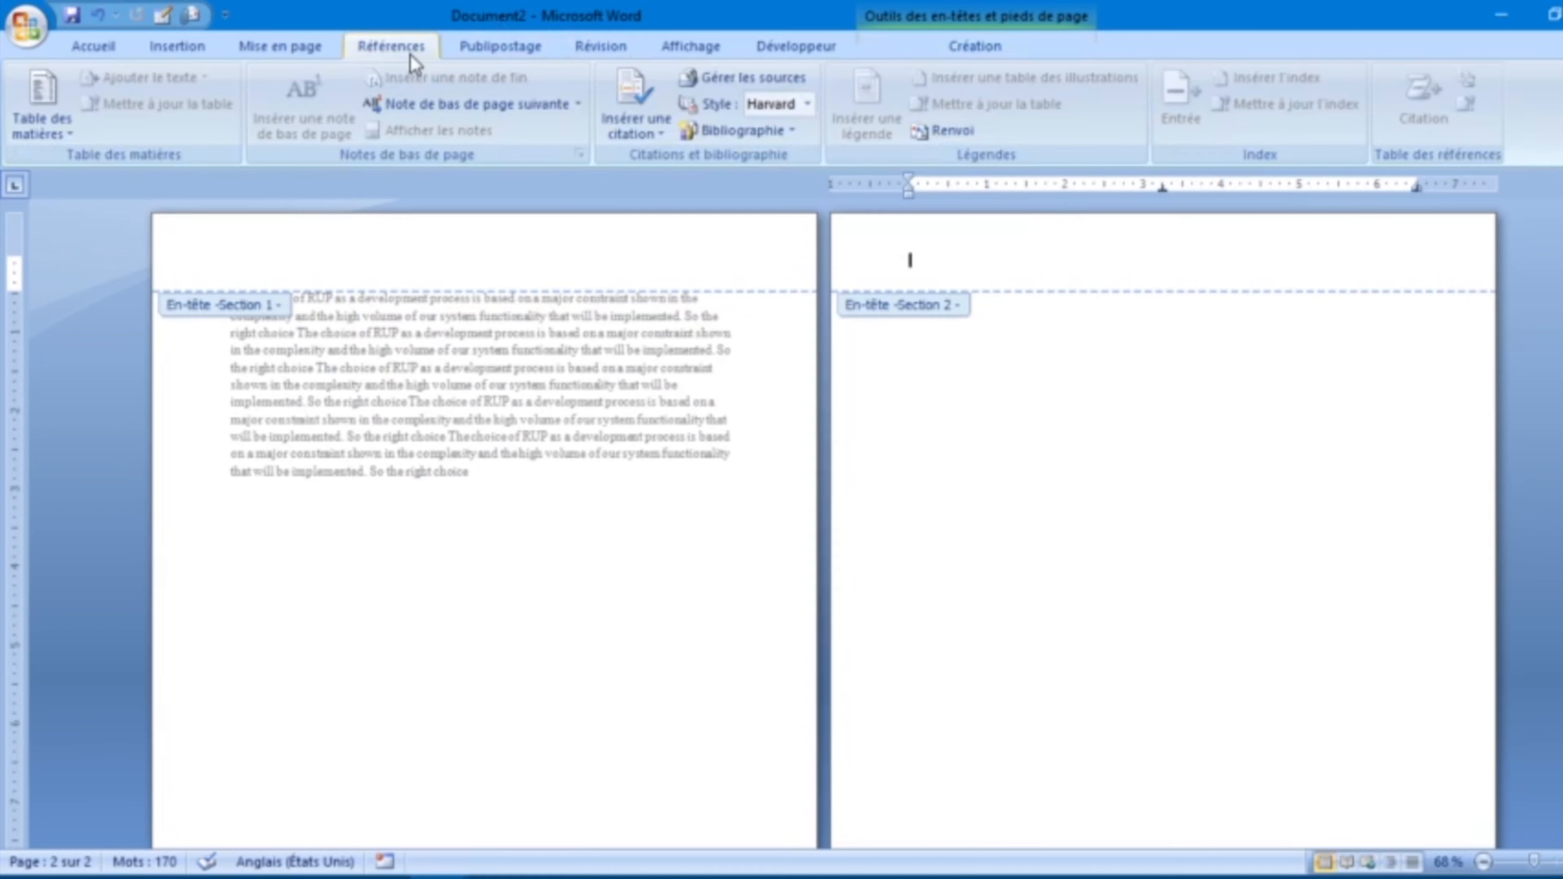
{"action": "left_click", "coordinate": [170, 46]}
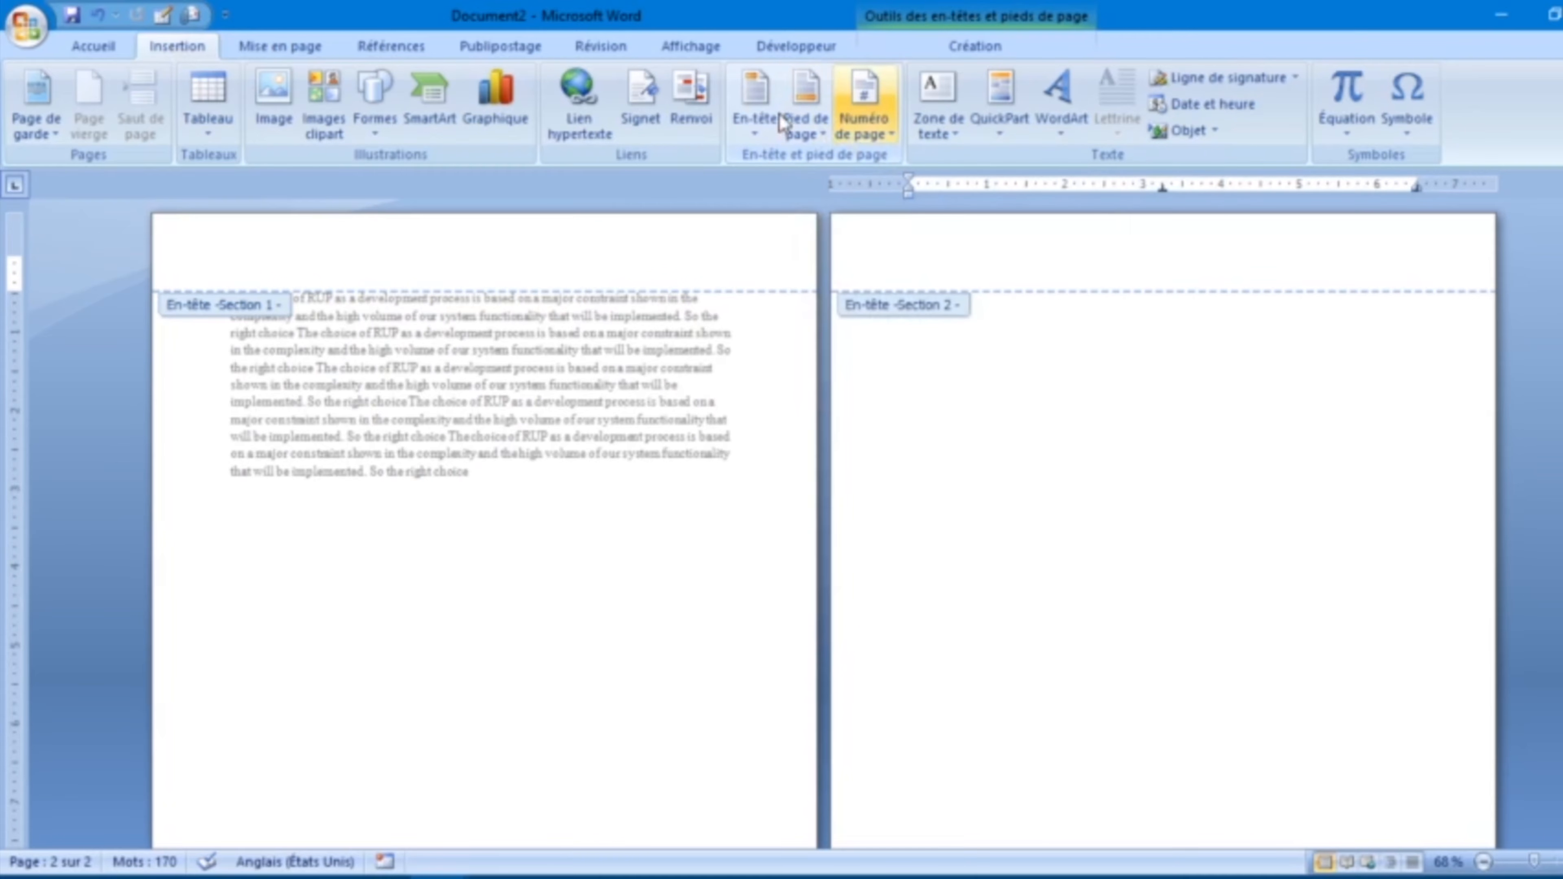
{"action": "left_click", "coordinate": [759, 135]}
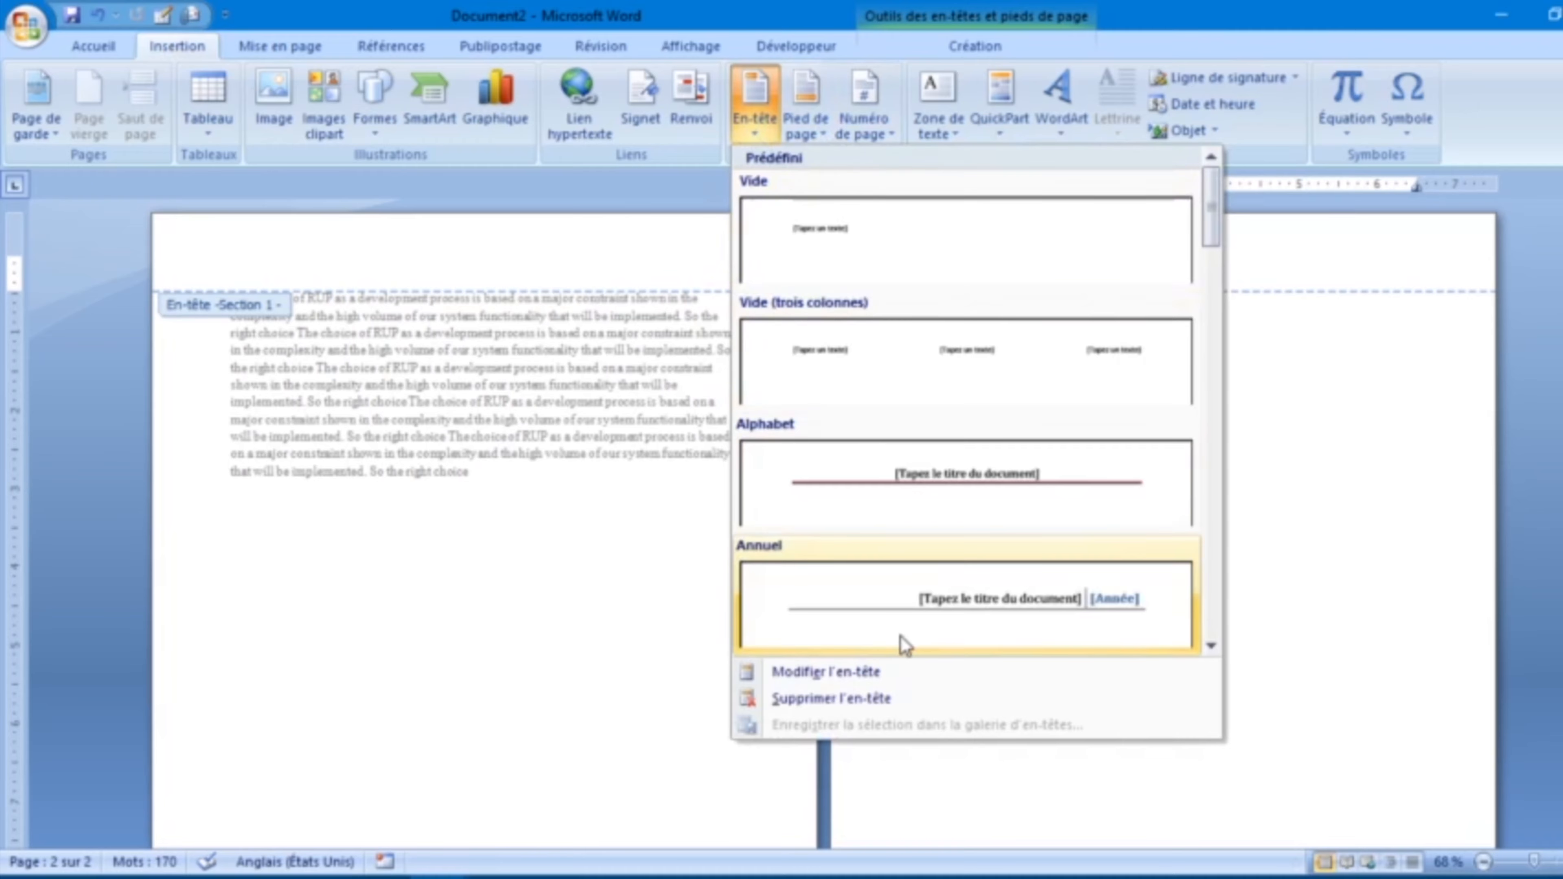
{"action": "left_click_drag", "start_coordinate": [1211, 245], "coordinate": [1229, 441]}
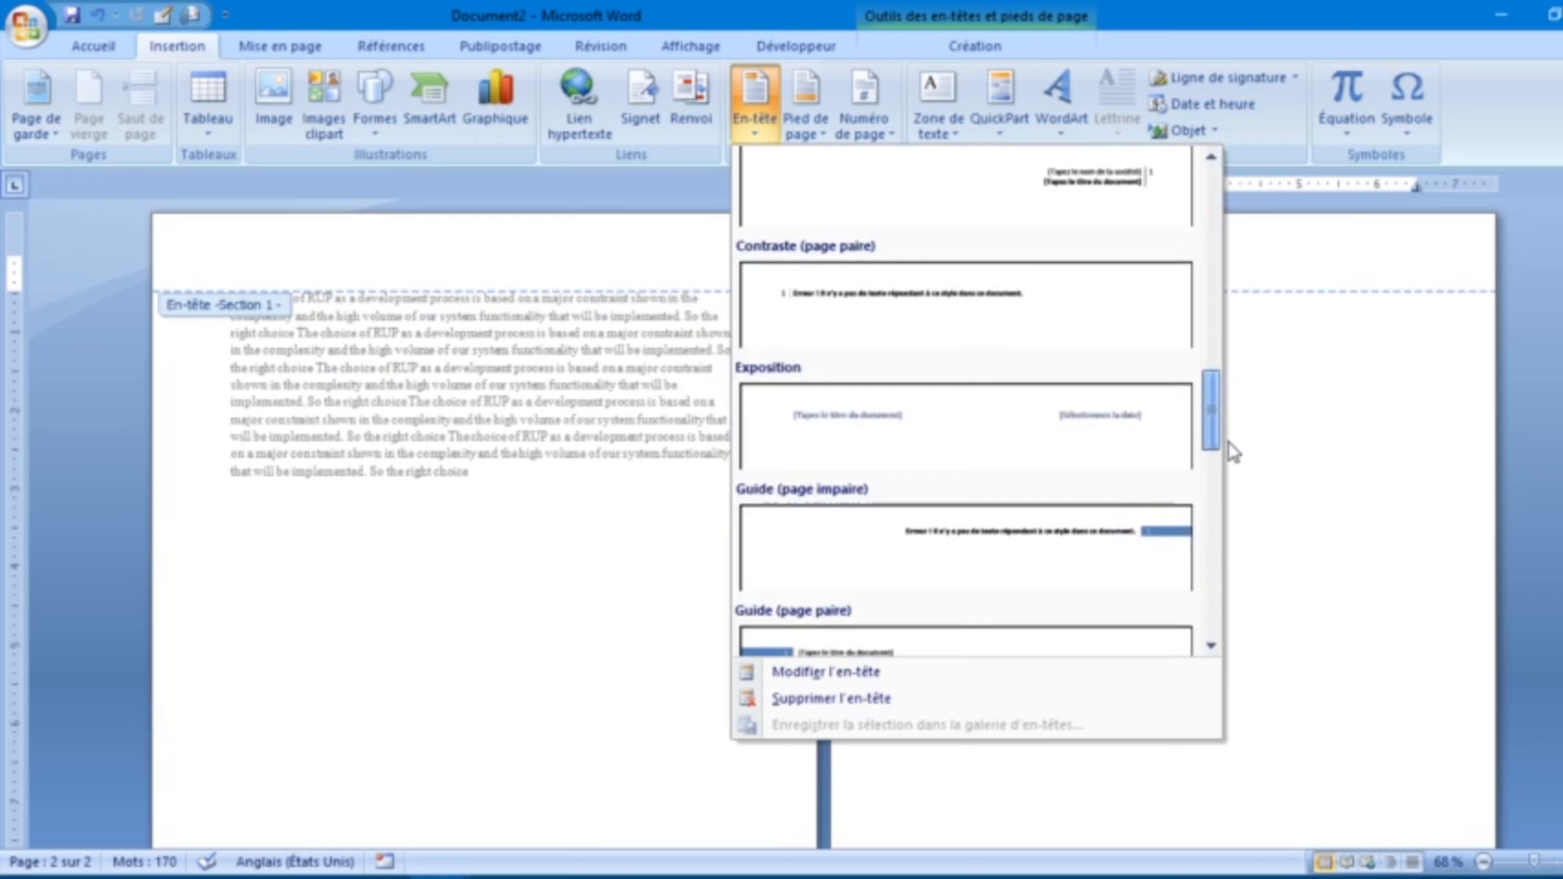
{"action": "left_click_drag", "start_coordinate": [1228, 442], "coordinate": [1226, 449]}
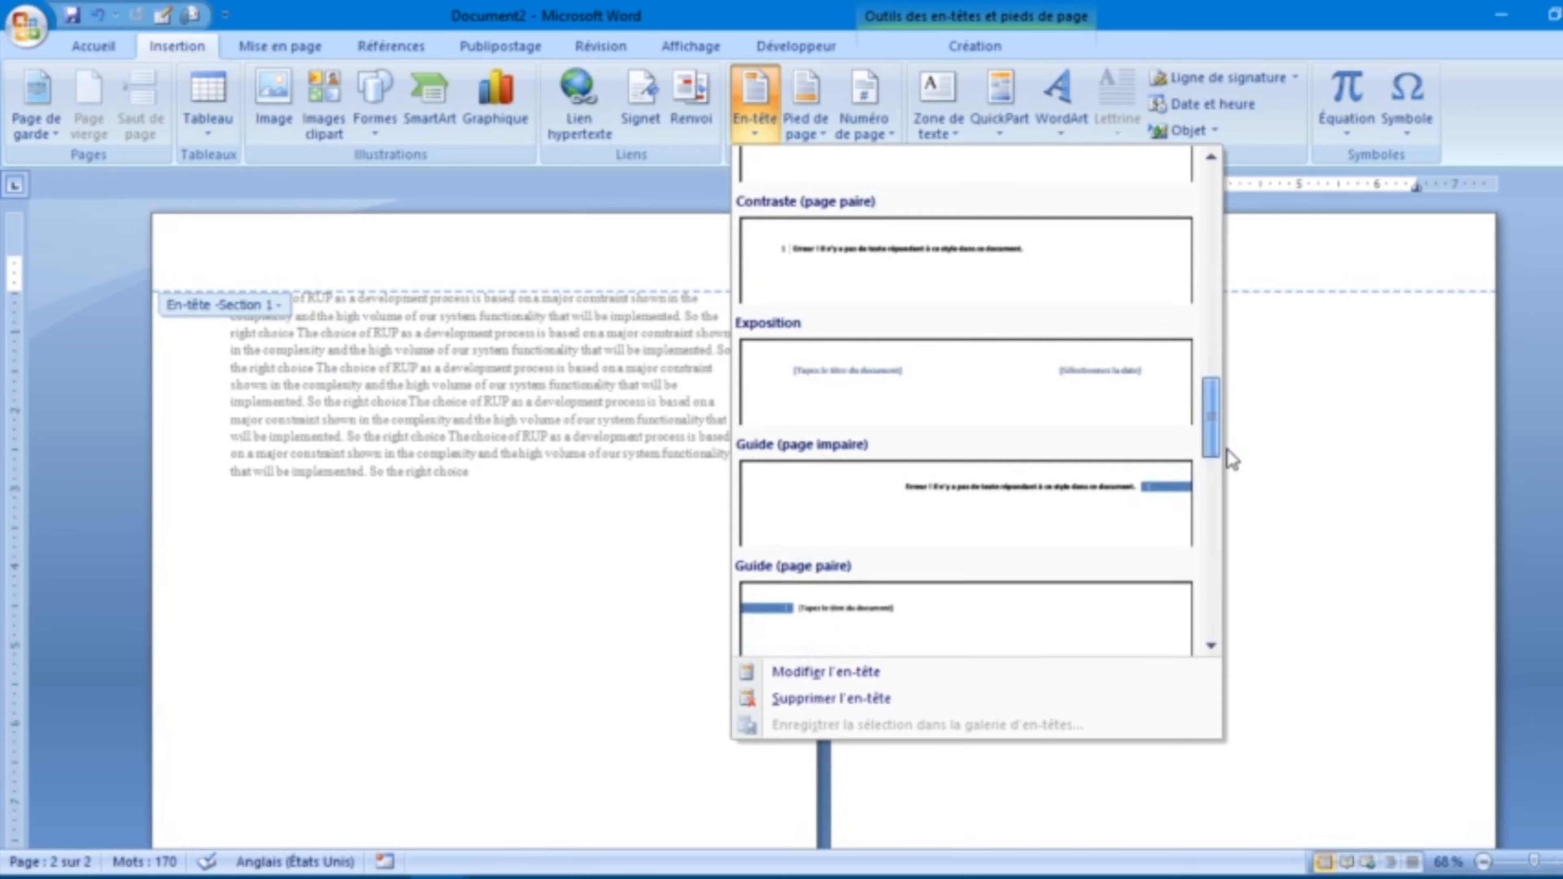
{"action": "left_click_drag", "start_coordinate": [1230, 458], "coordinate": [1229, 139]}
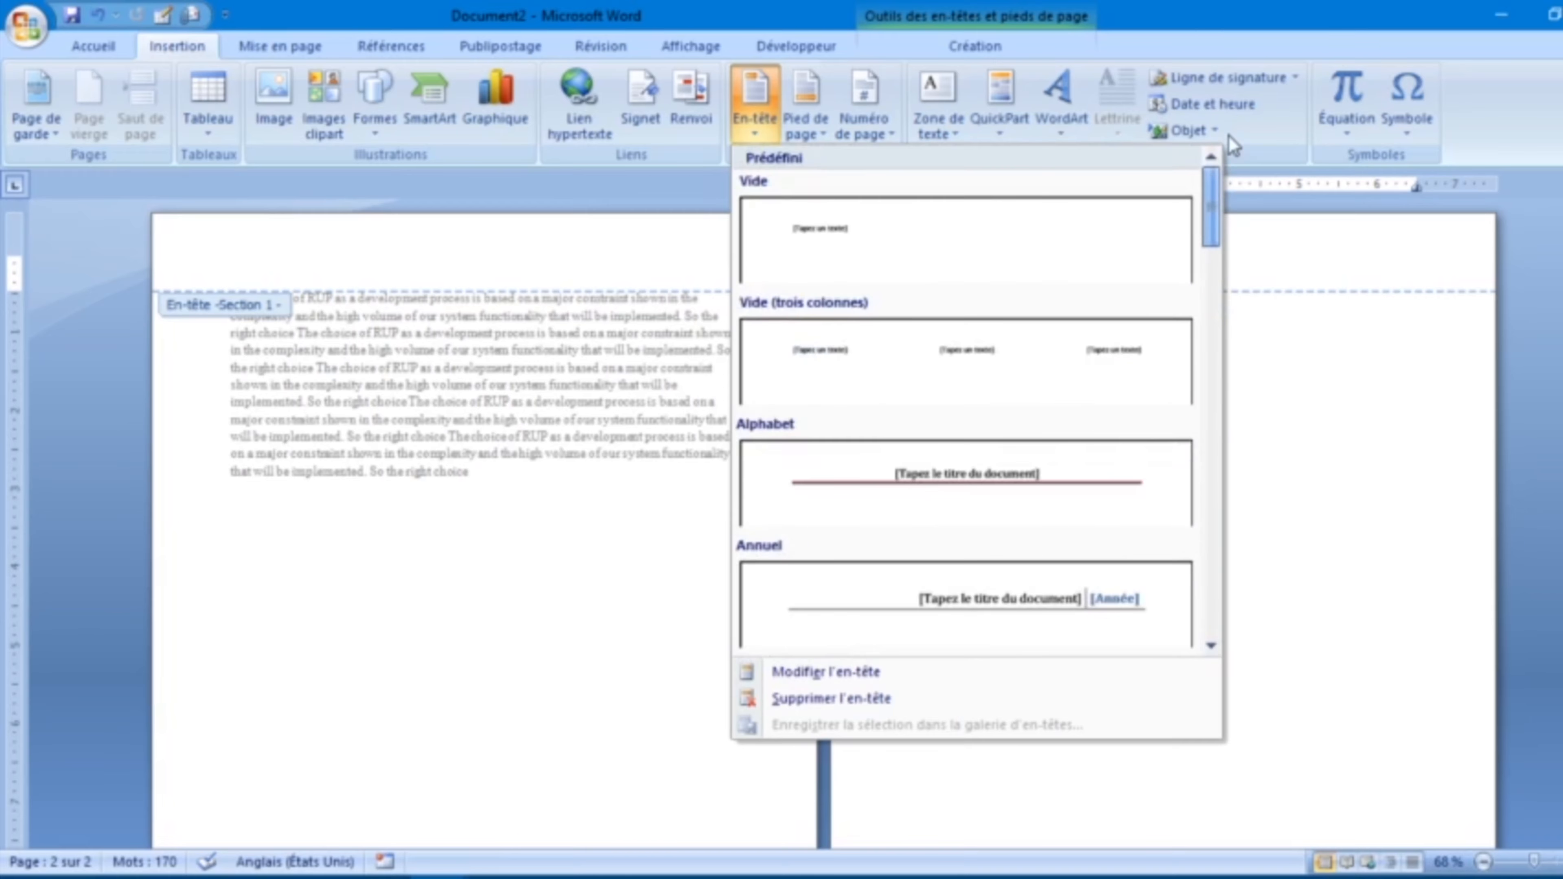
{"action": "left_click", "coordinate": [879, 255]}
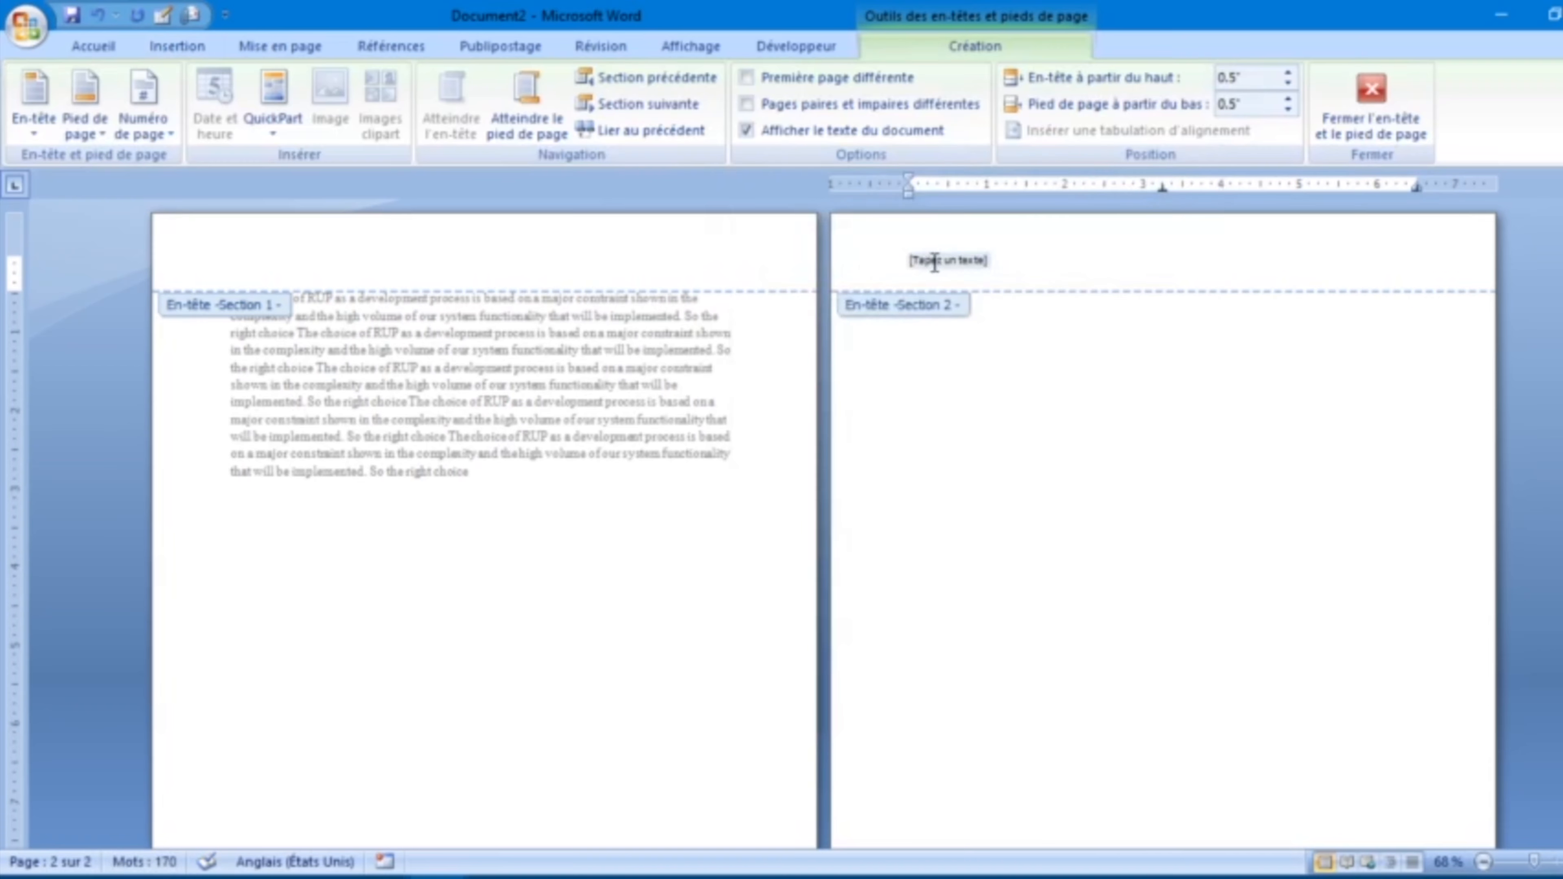
Step: Enter "Introduction" as the section 2 header text and close header editing
{"action": "type", "text": "I"}
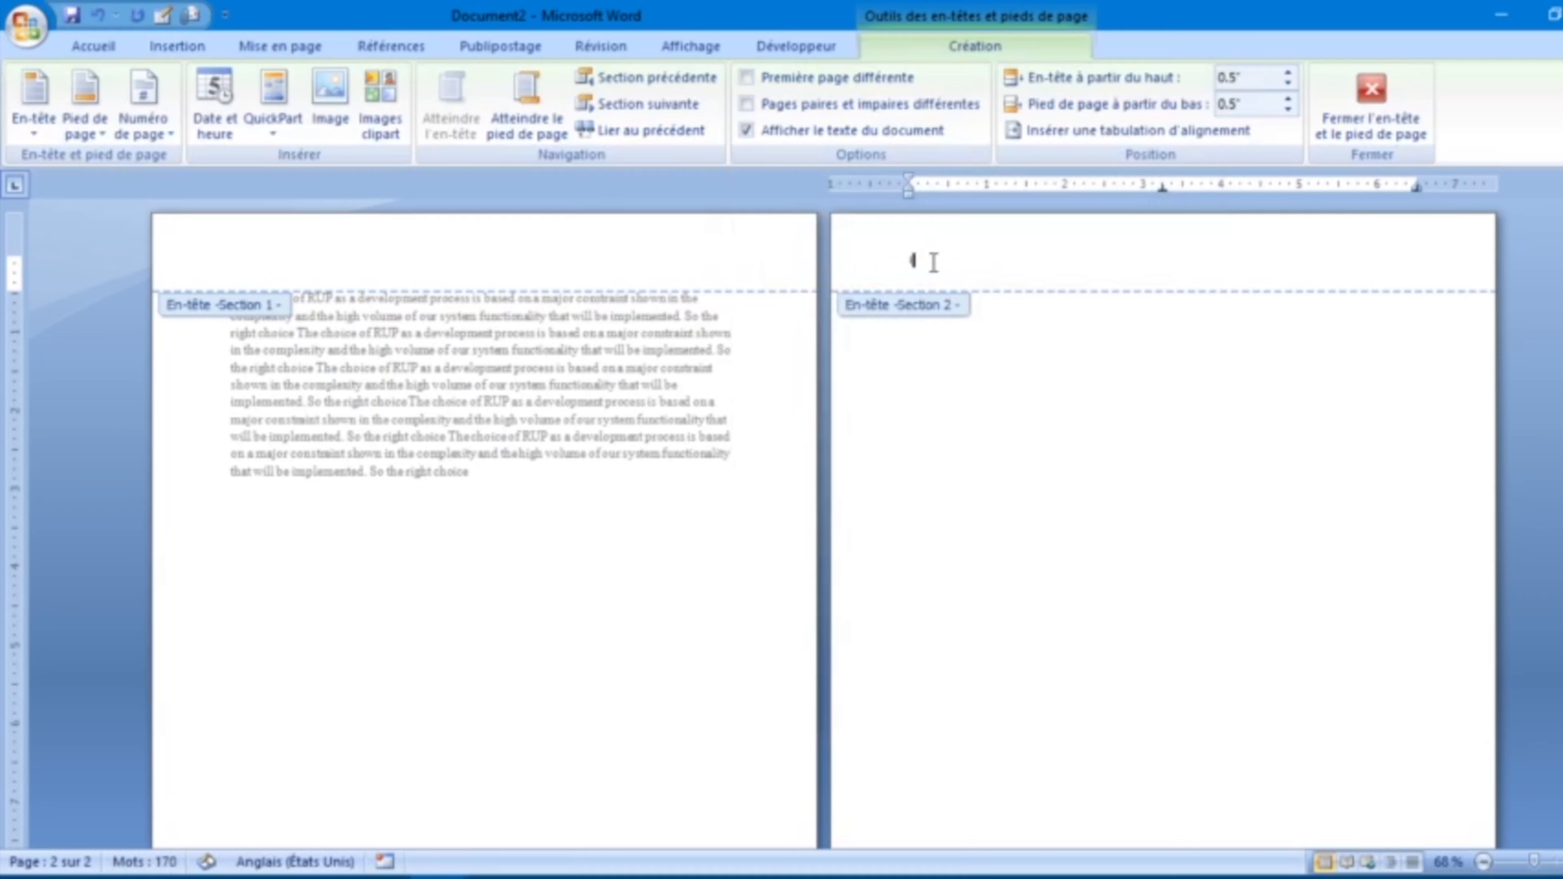
{"action": "type", "text": "ntrodcton"}
{"action": "key", "text": "Return"}
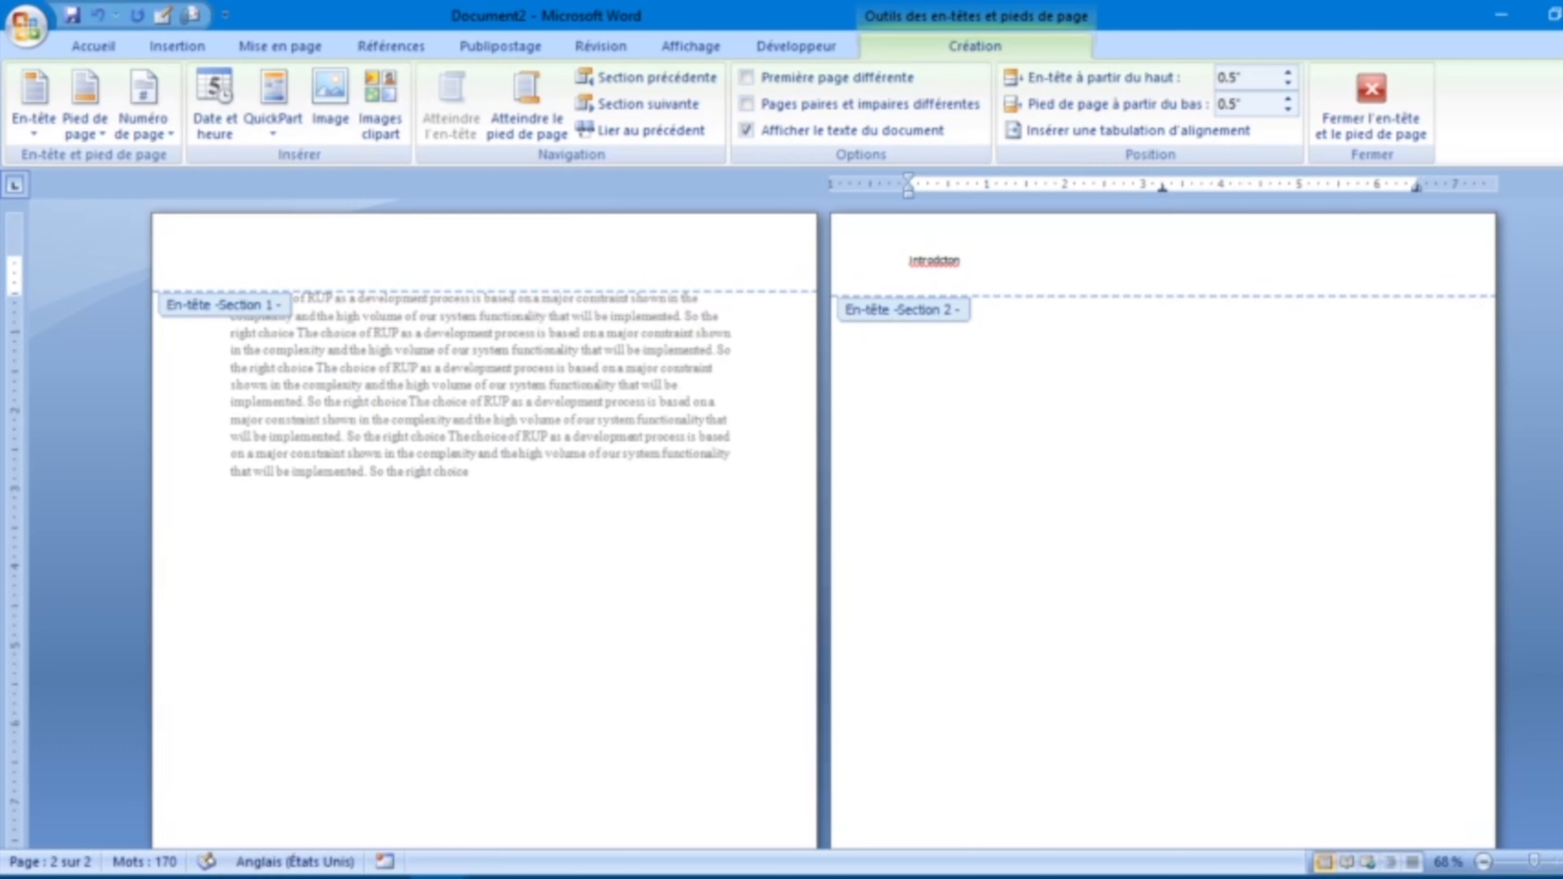
{"action": "key", "text": "BackSpace"}
{"action": "key", "text": "BackSpace"}
{"action": "key", "text": "BackSpace"}
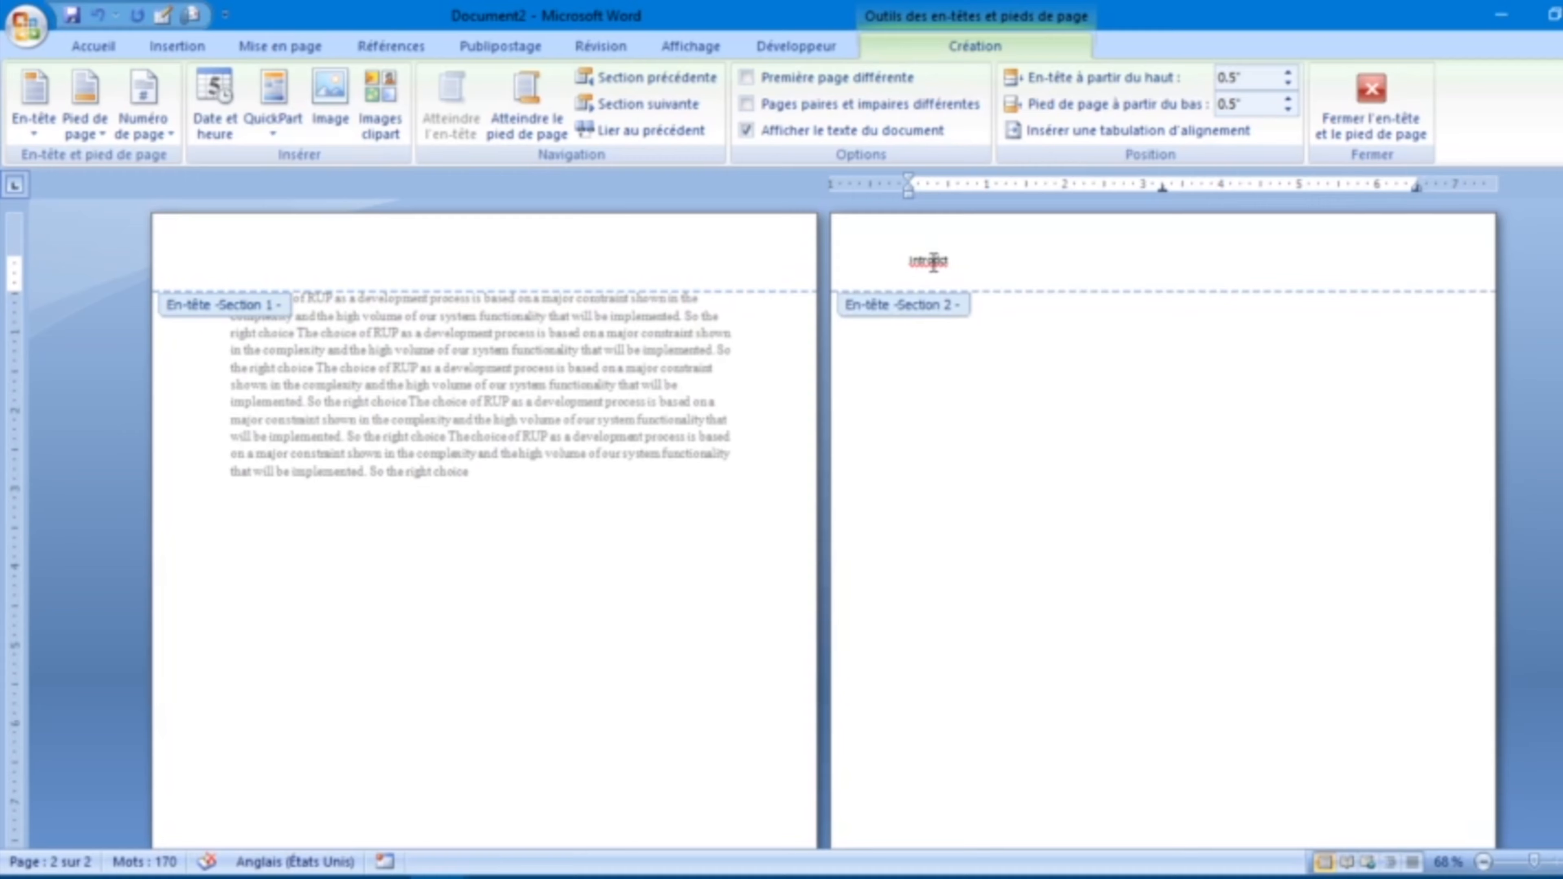
{"action": "type", "text": "ion"}
{"action": "left_click", "coordinate": [940, 261]}
{"action": "type", "text": "u"}
{"action": "double_click", "coordinate": [940, 308]}
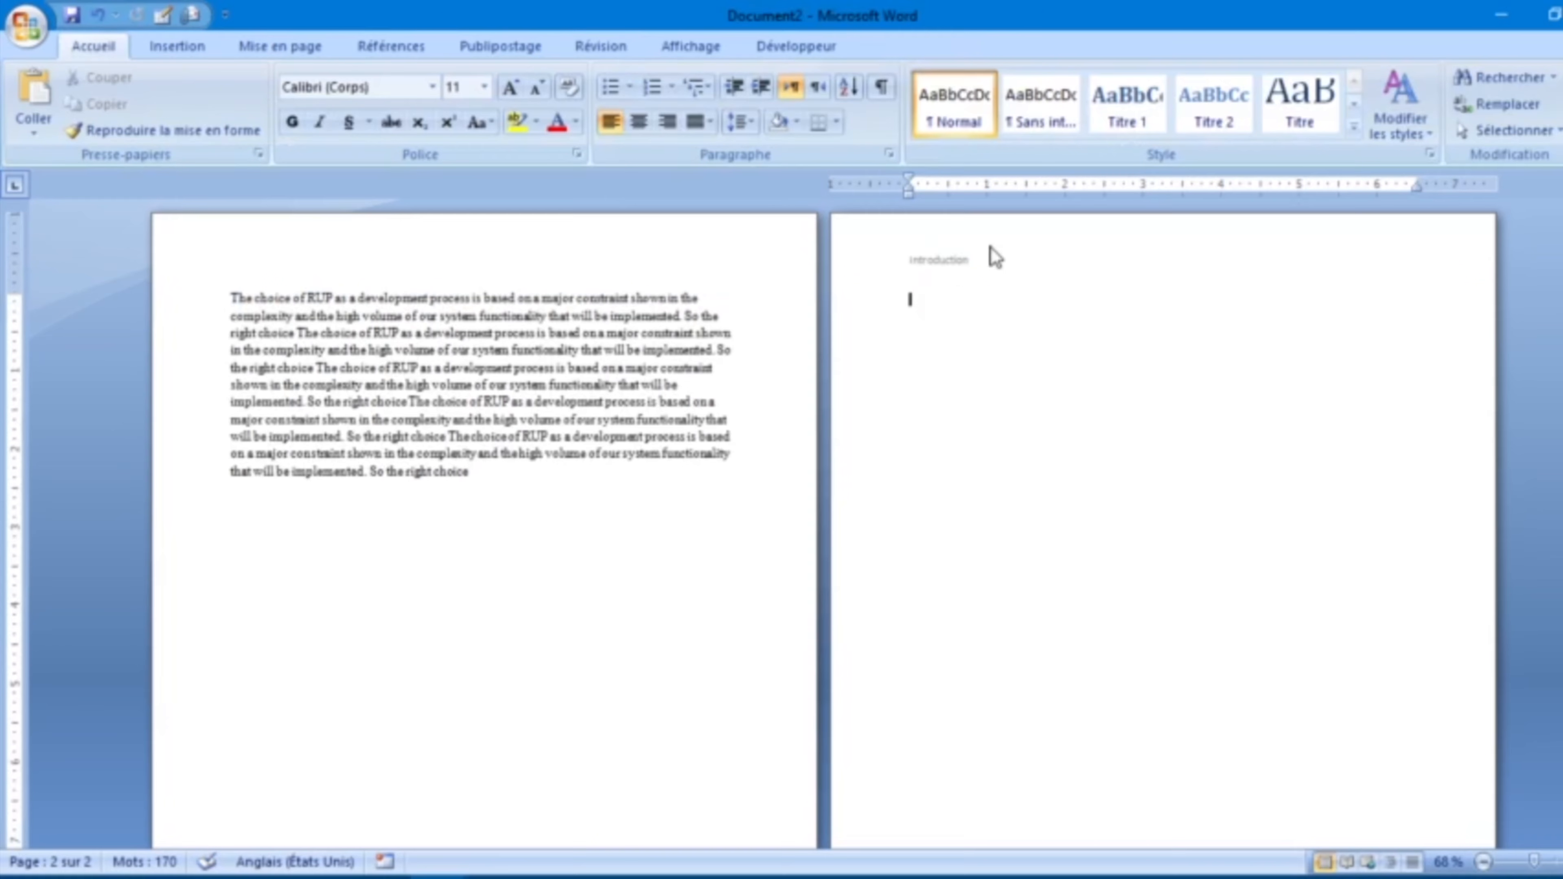
Step: Paste the copied RUP passage eight times into the body of page 2
{"action": "left_click", "coordinate": [439, 271]}
{"action": "left_click", "coordinate": [998, 332]}
{"action": "scroll", "coordinate": [1520, 446], "scroll_direction": "down", "scroll_amount": 3}
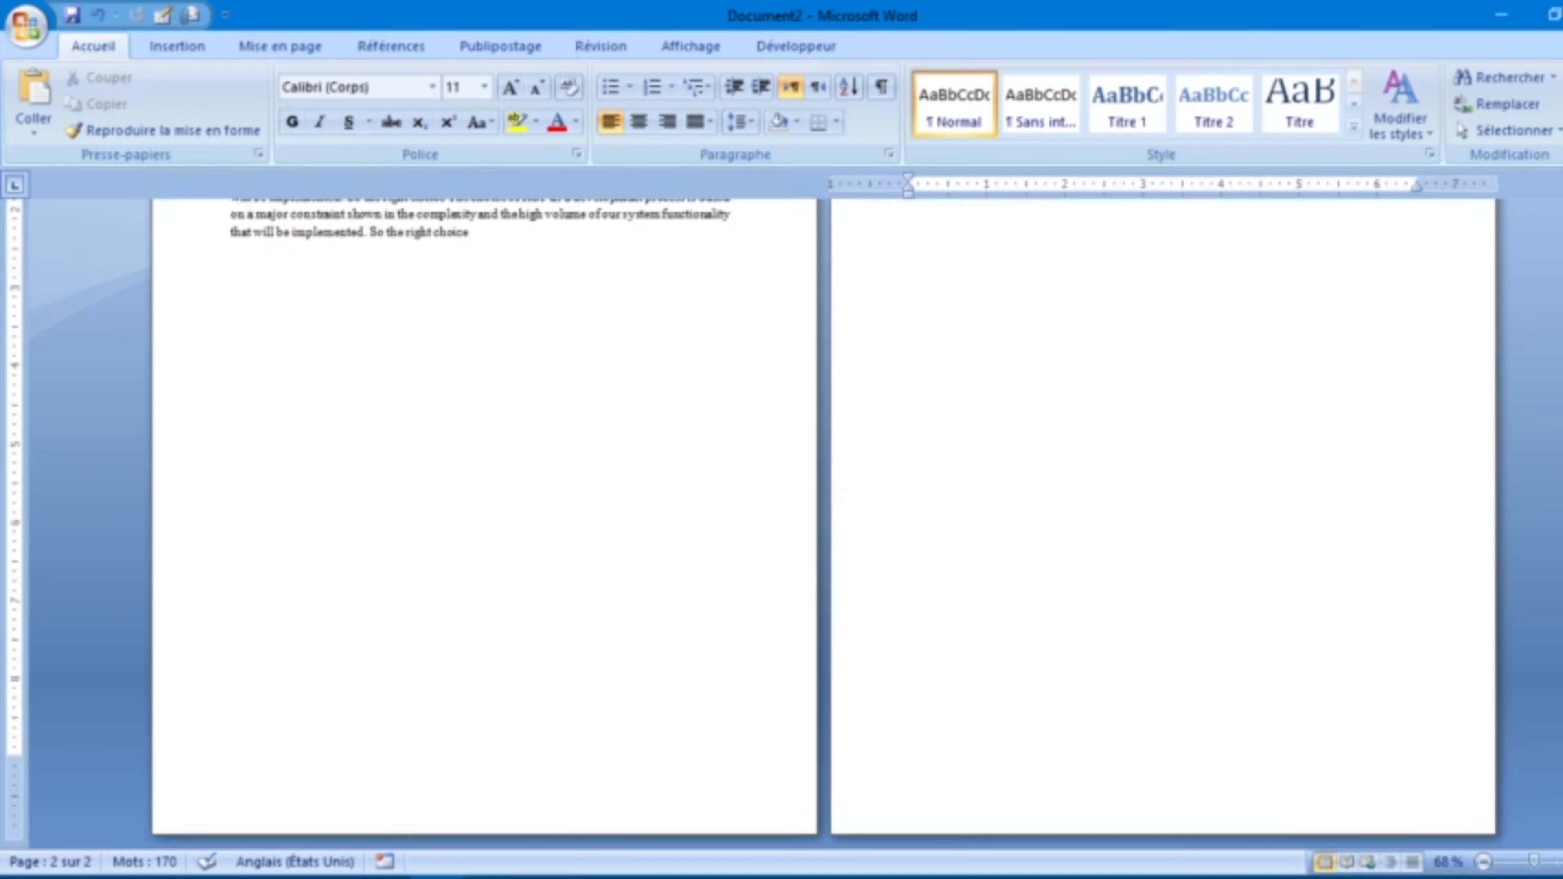
{"action": "left_click_drag", "start_coordinate": [1562, 636], "coordinate": [1562, 492]}
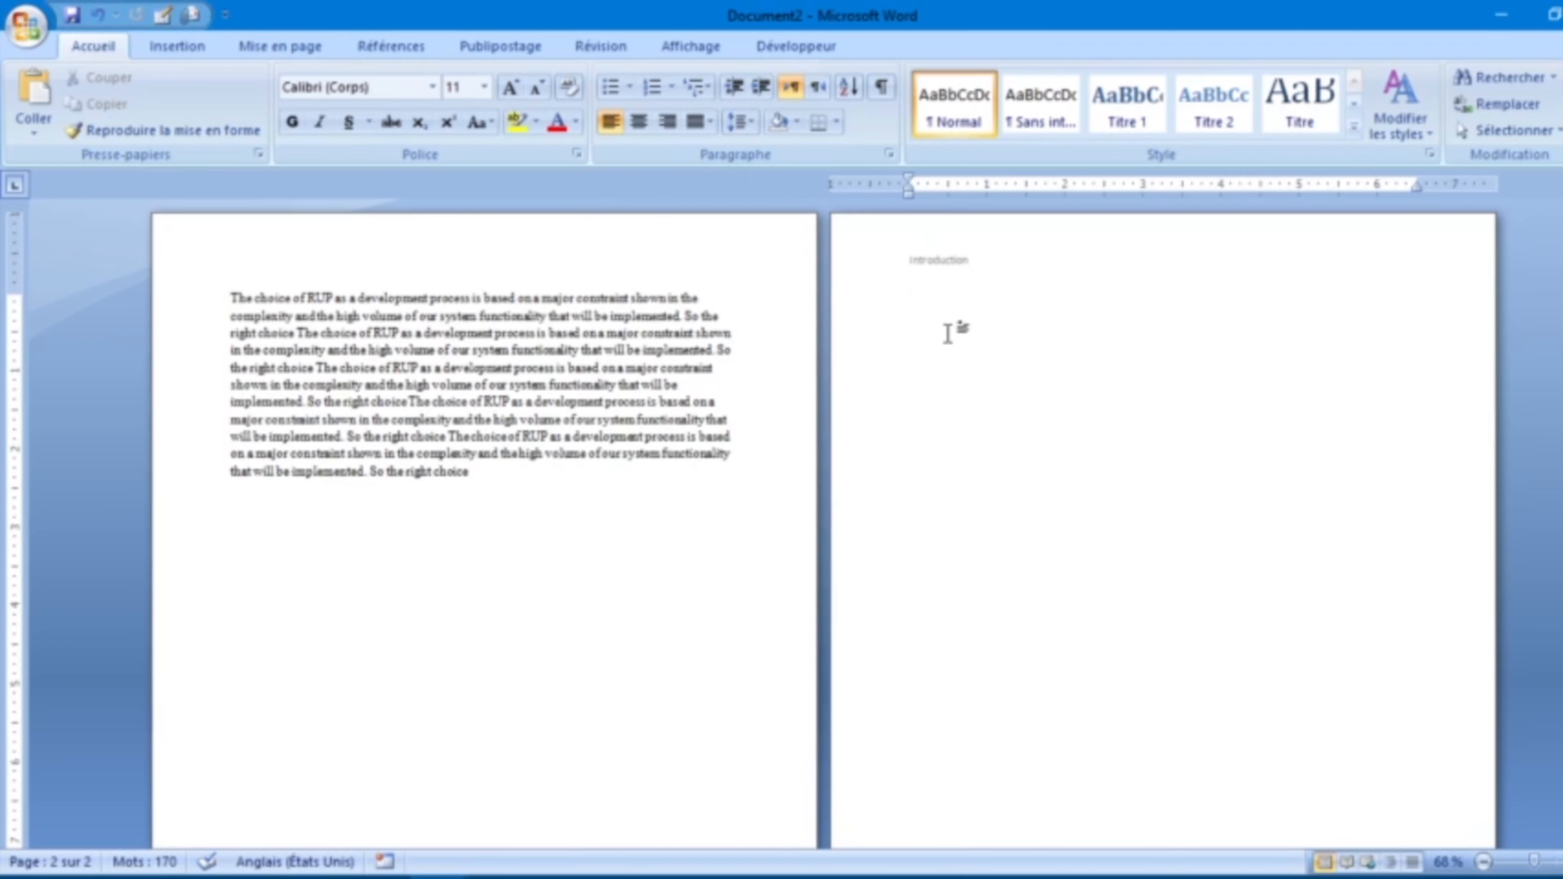
{"action": "type", "text": "The choice of RUP as a development process is based on a major constraint shown in the complexity and the high volume of our system functionality that will be implemented. So the right choice The choice of RUP as a development process is based on a major constraint shown in the complexity and the high volume of our system functionality that will be implemented. So the right choice The choice of RUP as a development process is based on a major constraint shown in the complexity and the high volume of our system functionality that will be implemented. So the right choiceThe choice of RUP as a development process is based on a major constraint shown in the complexity and the high volume of our system functionality that will be implemented. So the right choice The choice of RUP as a development process is based on a major constraint shown in the complexity and the high volume of our system functionality that will be implemented. So the right choice The choice of RUP as a development process is based on a major constraint shown in the complexity and the high volume of our system functionality that will be implemented. So the right choice"}
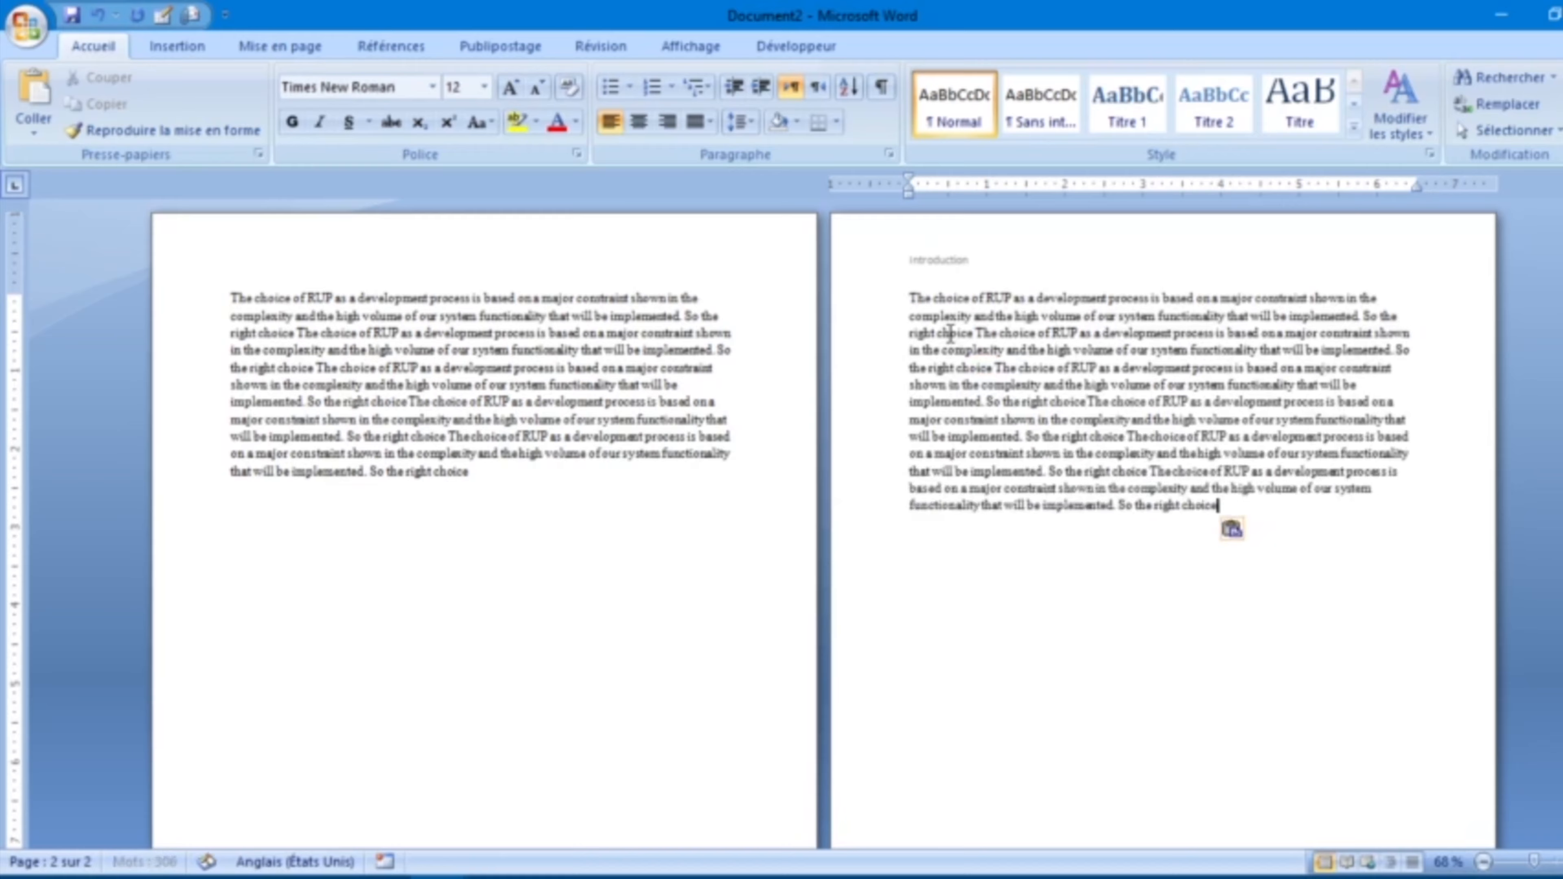
{"action": "key", "text": "ctrl+v"}
{"action": "key", "text": "ctrl+v"}
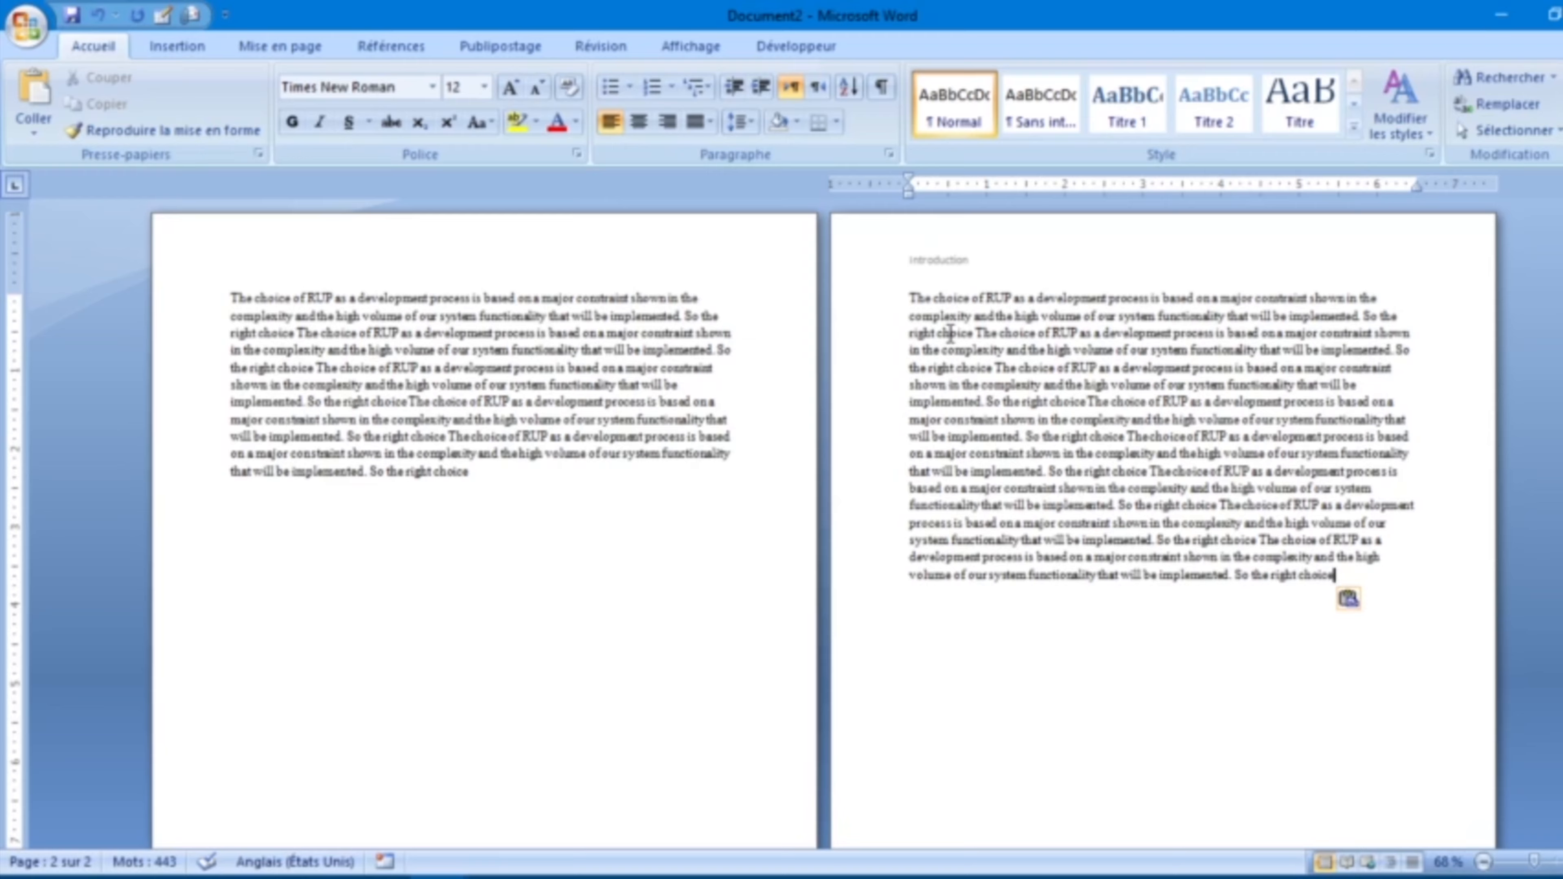
Step: Insert a next-page section break (Page suivante) after the text on page 2
{"action": "left_click", "coordinate": [398, 48]}
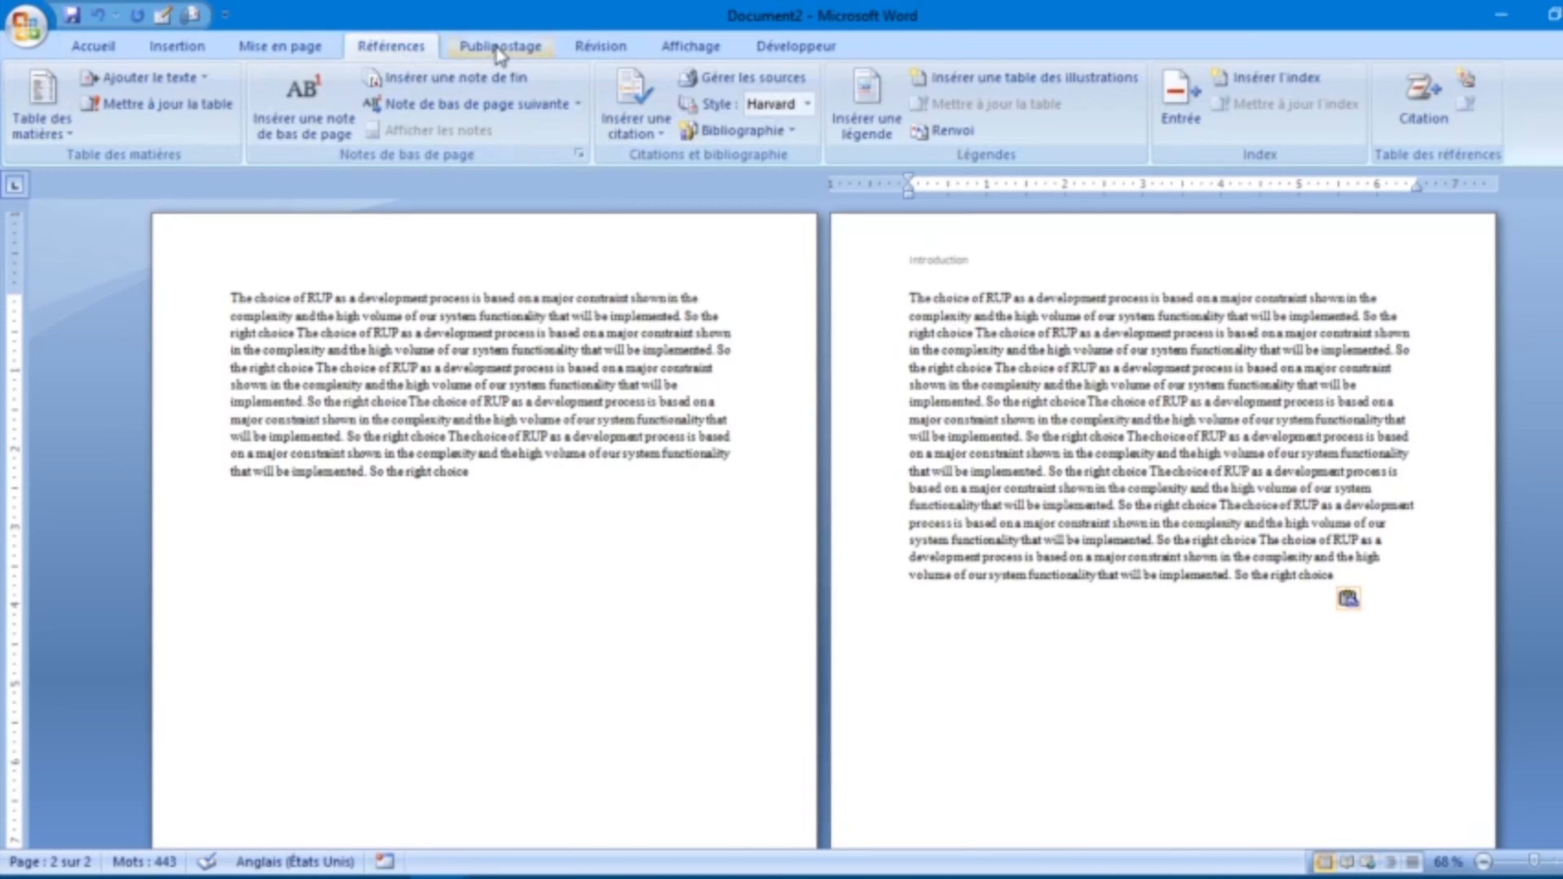
{"action": "left_click", "coordinate": [293, 54]}
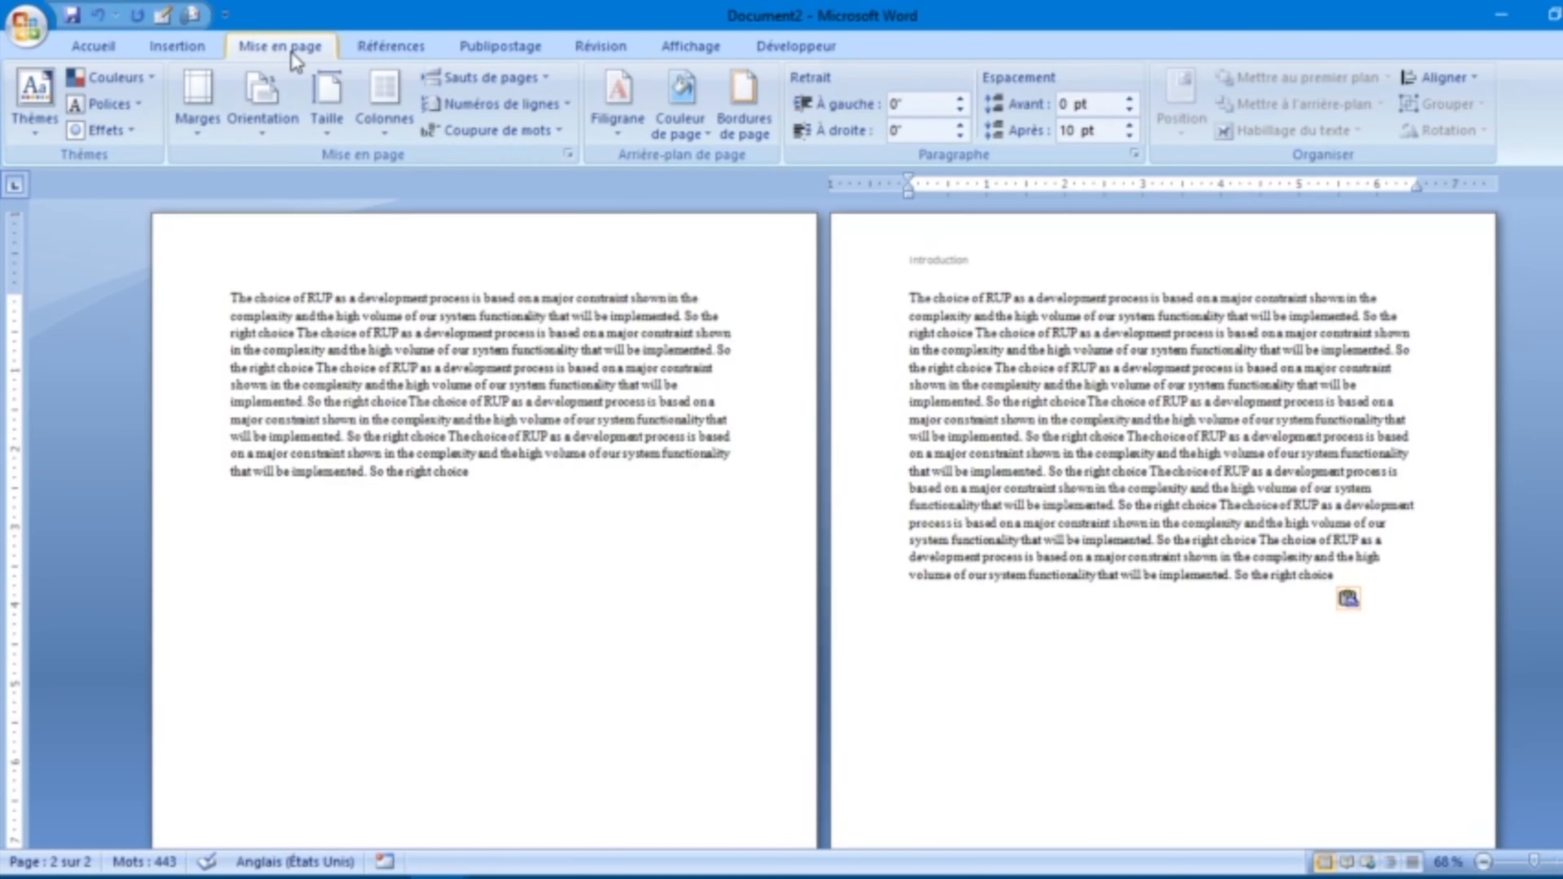
{"action": "left_click", "coordinate": [541, 81]}
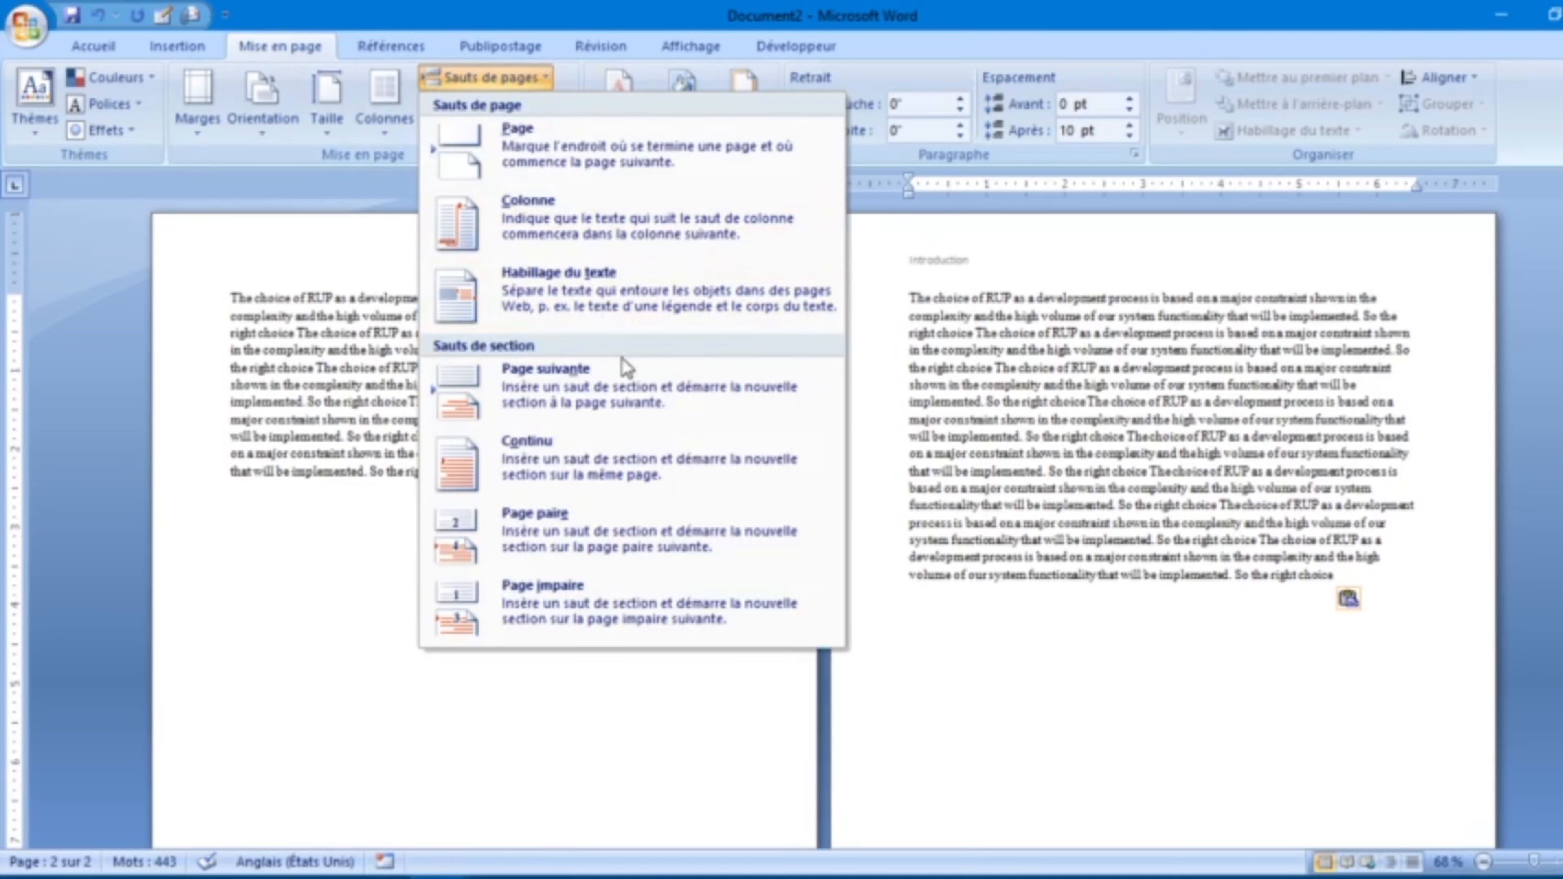
{"action": "left_click", "coordinate": [663, 403]}
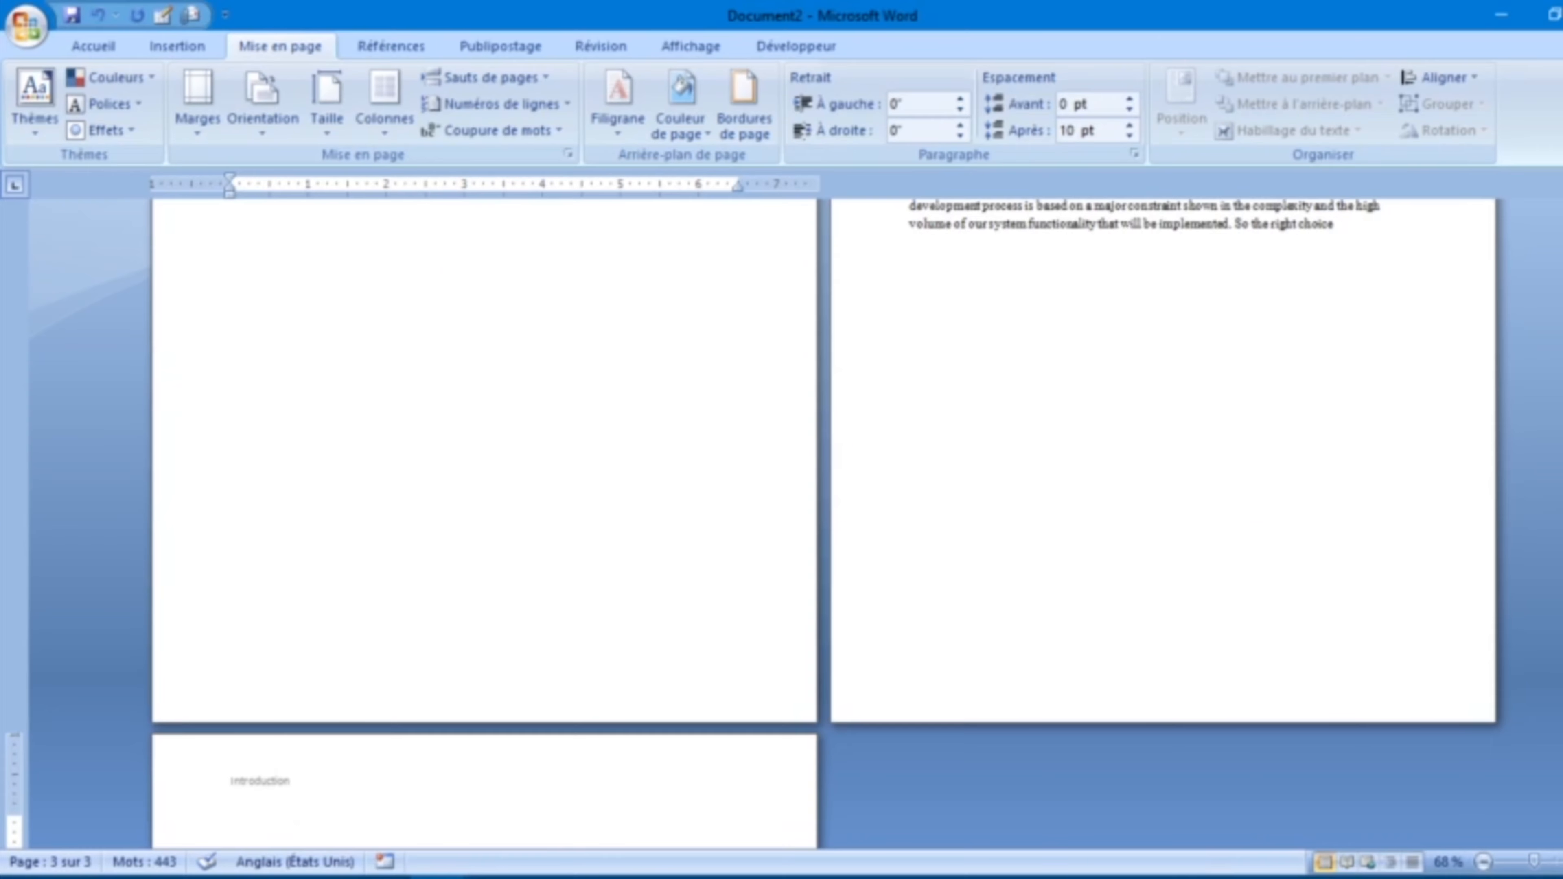
Step: Unlink the section 3 header from the previous section, delete "Introduction" from it, and return to the body text
{"action": "scroll", "coordinate": [825, 524], "scroll_direction": "down", "scroll_amount": 1}
{"action": "scroll", "coordinate": [825, 524], "scroll_direction": "down", "scroll_amount": 2}
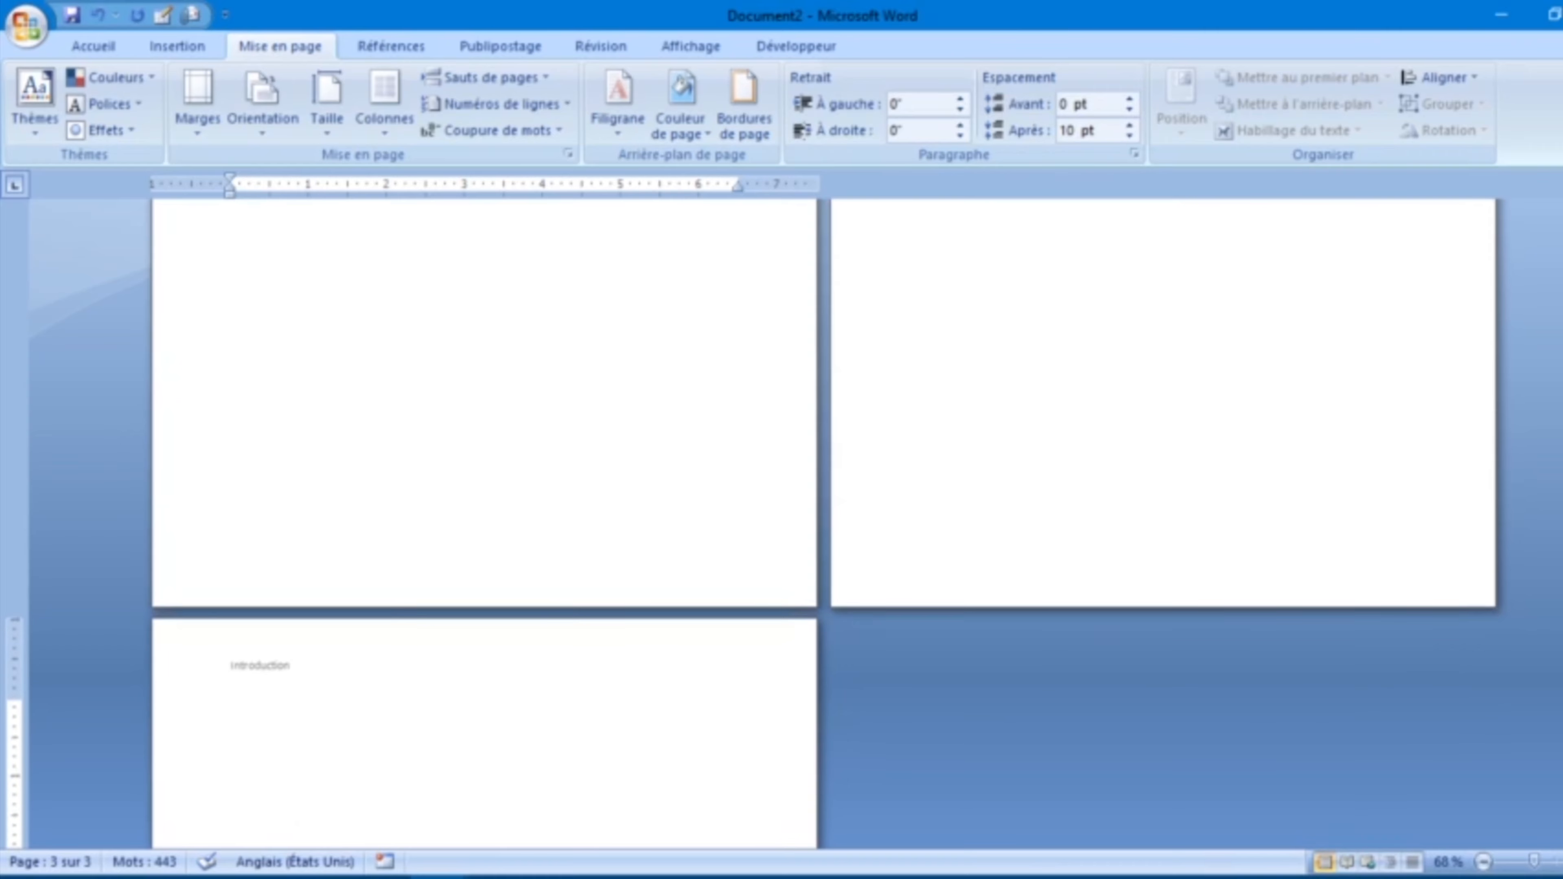
{"action": "double_click", "coordinate": [313, 689]}
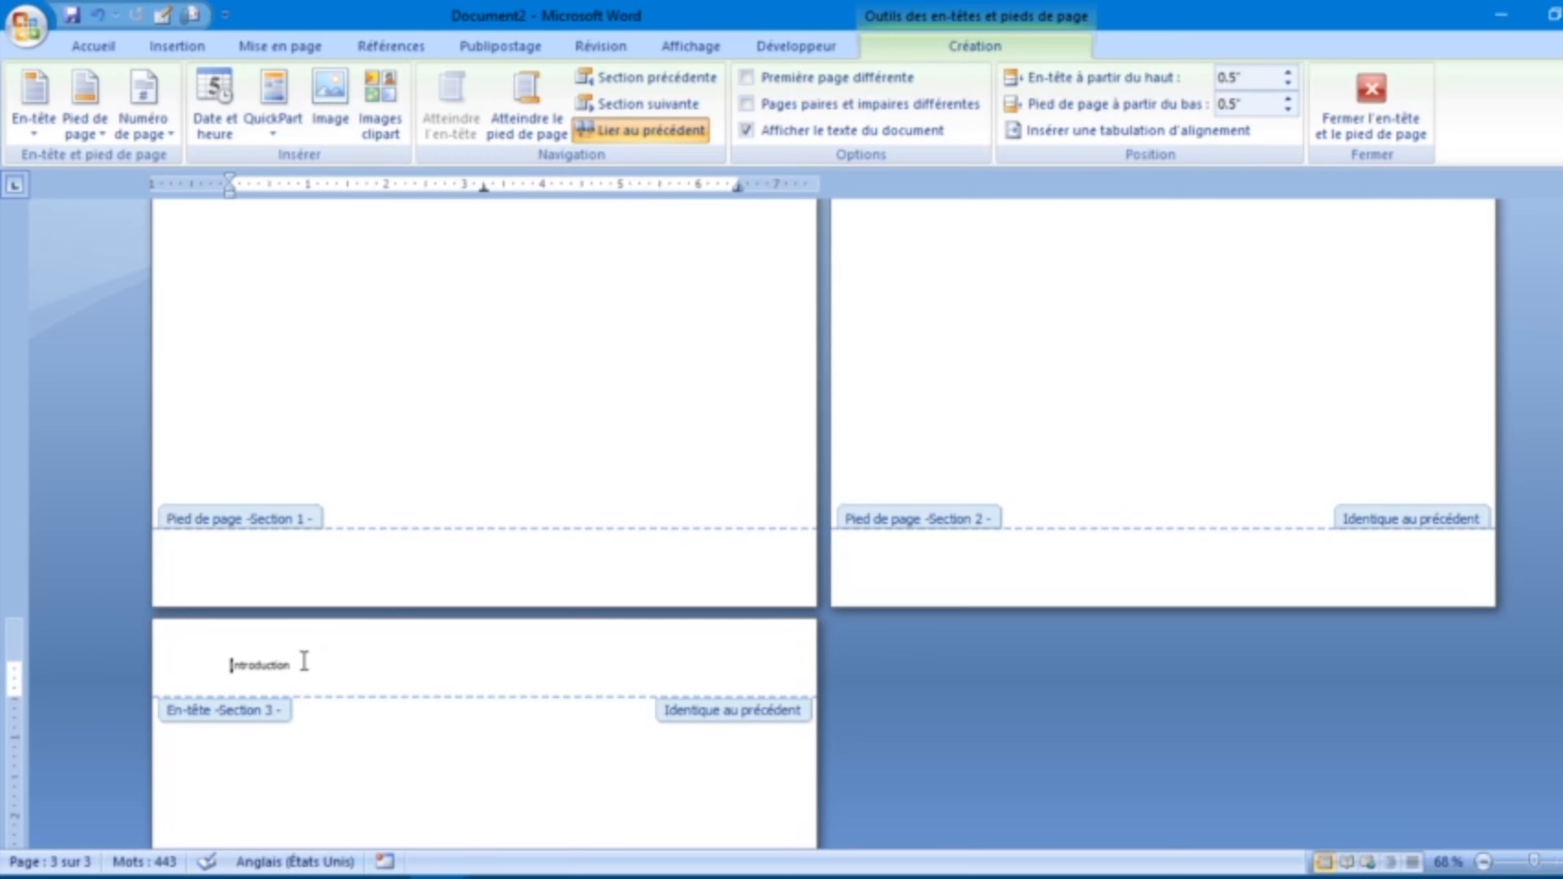
{"action": "left_click", "coordinate": [686, 139]}
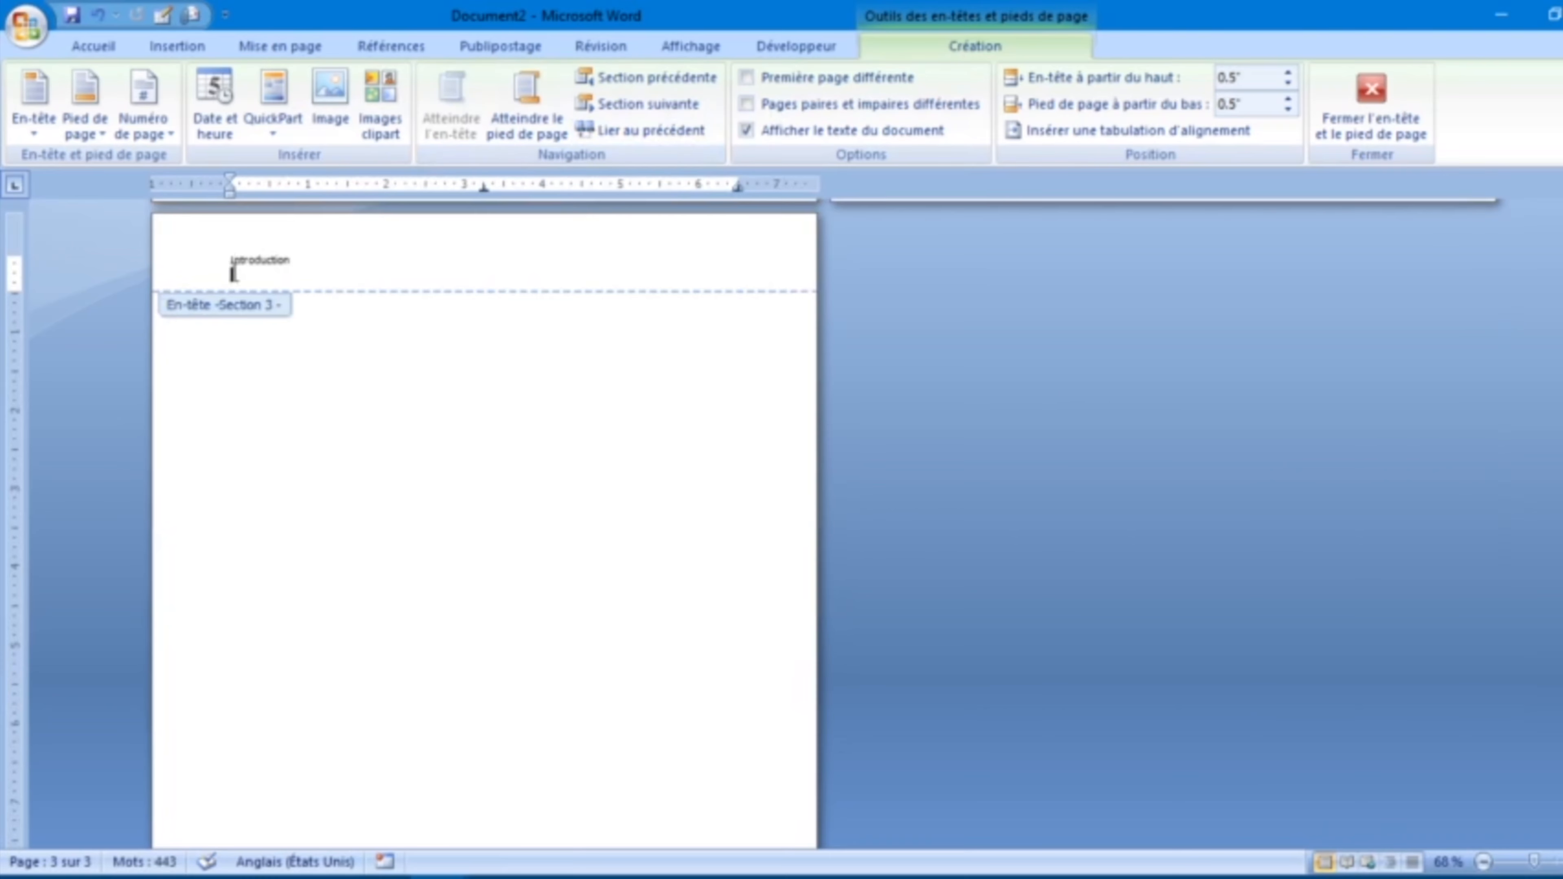
{"action": "double_click", "coordinate": [223, 258]}
{"action": "key", "text": "Delete"}
{"action": "double_click", "coordinate": [257, 311]}
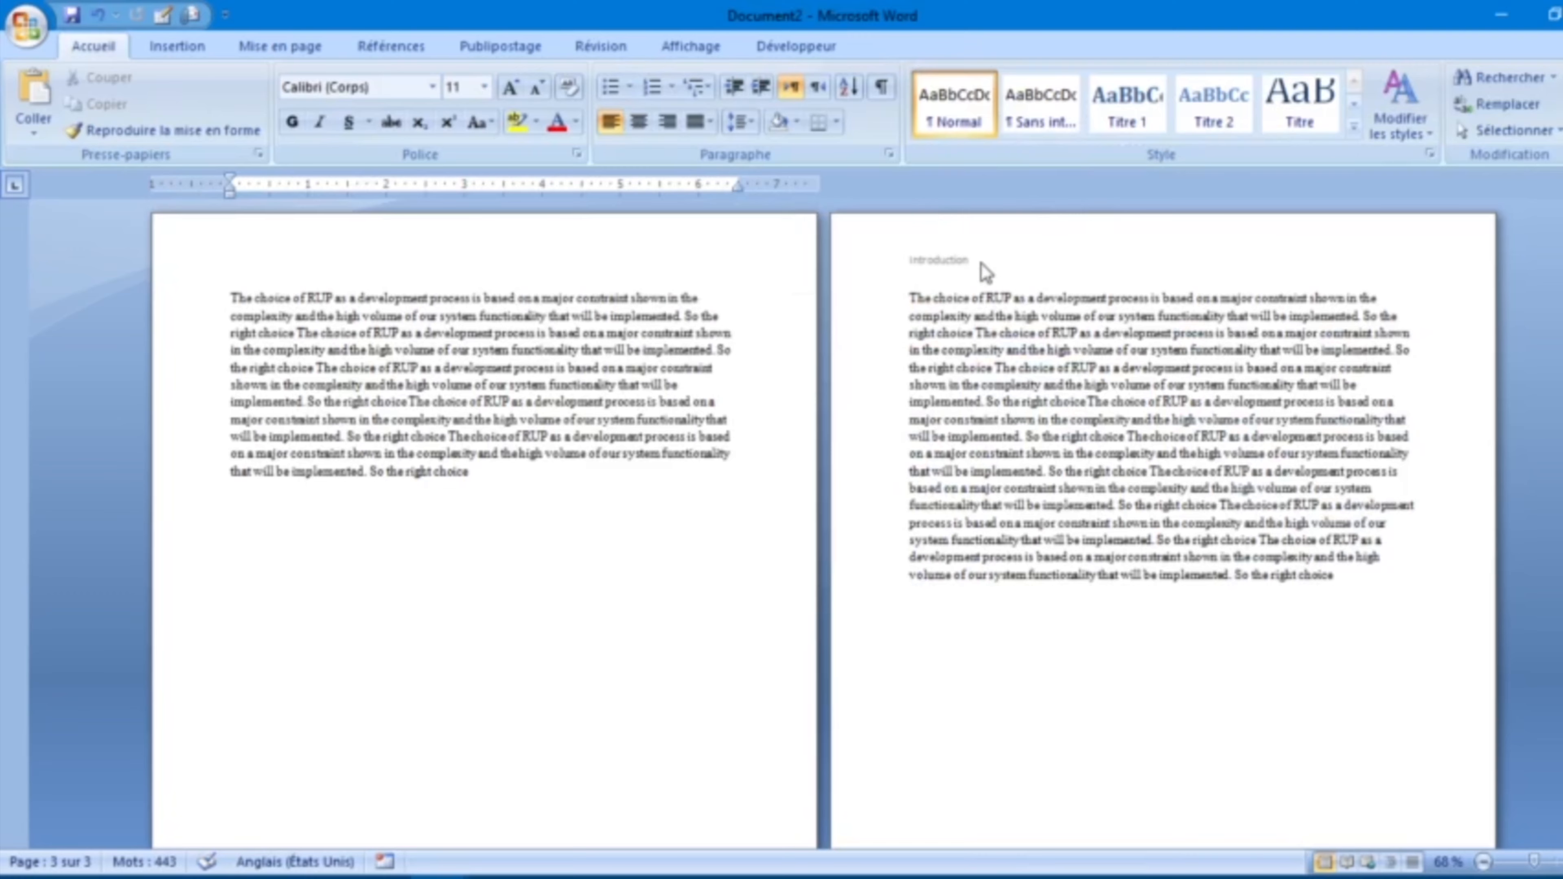
Step: Enter "Chapitre 1" as the section 3 header text on page 3 and close header editing
{"action": "scroll", "coordinate": [778, 615], "scroll_direction": "down", "scroll_amount": 5}
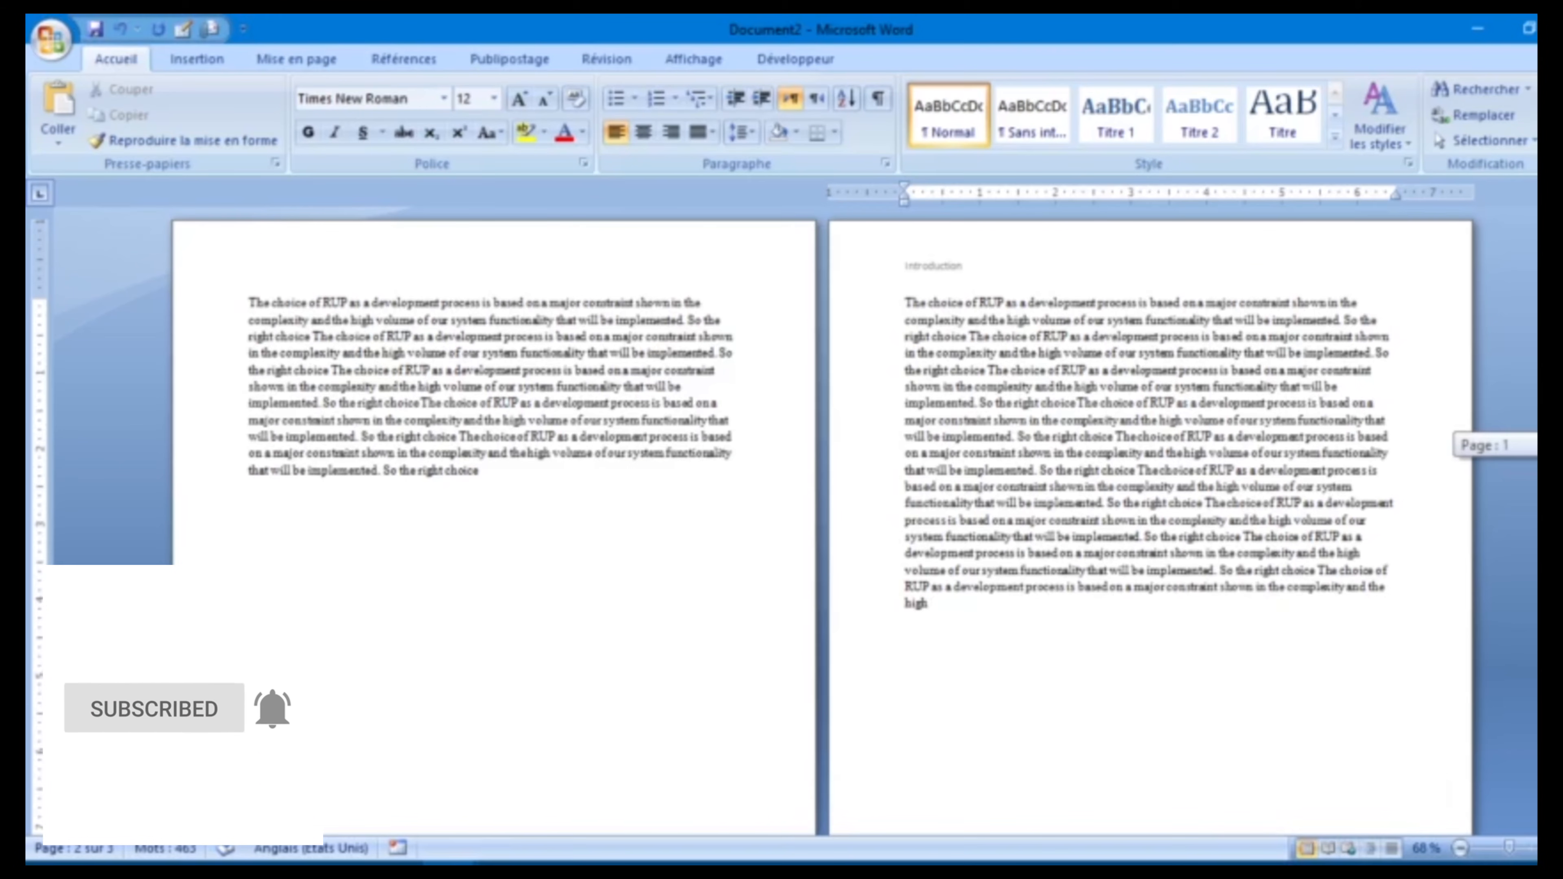
{"action": "scroll", "coordinate": [1431, 428], "scroll_direction": "down", "scroll_amount": 5}
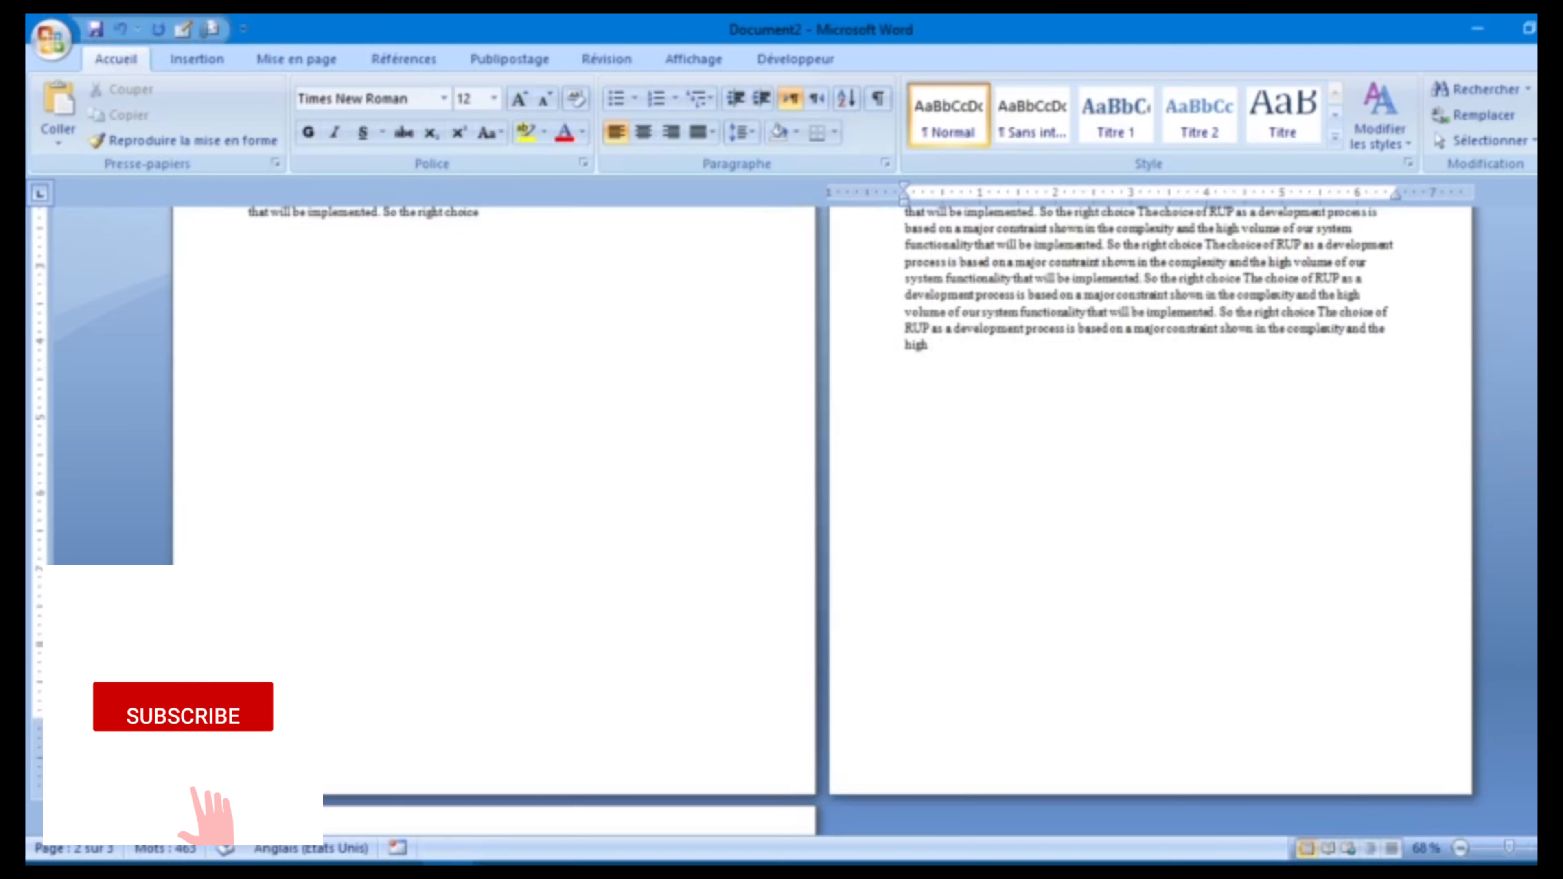
{"action": "scroll", "coordinate": [1431, 427], "scroll_direction": "up", "scroll_amount": 5}
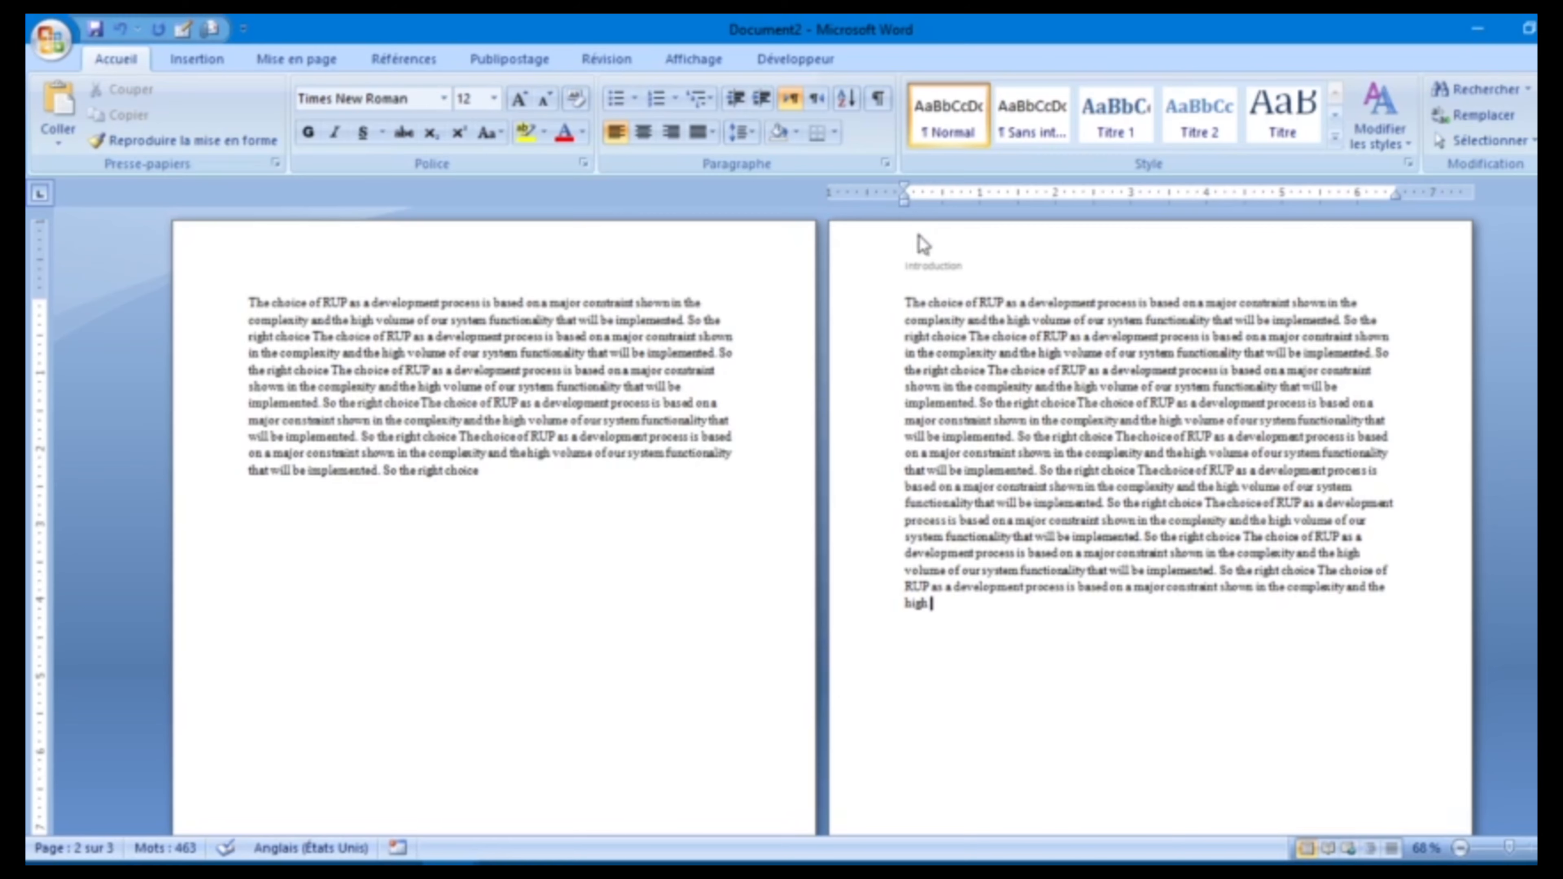
{"action": "scroll", "coordinate": [932, 603], "scroll_direction": "down", "scroll_amount": 12}
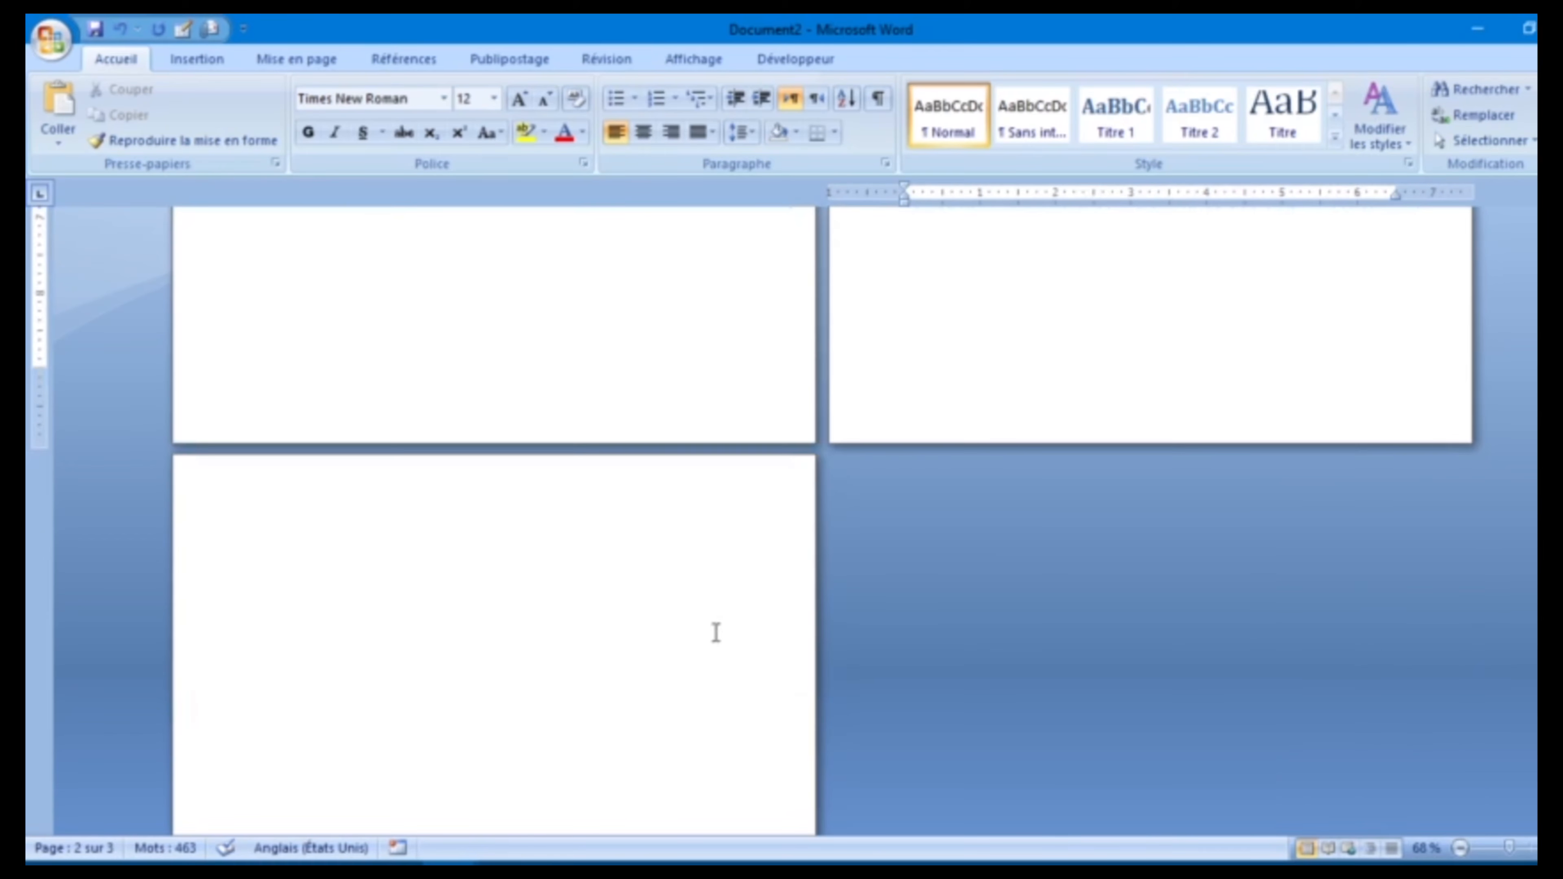
{"action": "double_click", "coordinate": [481, 508]}
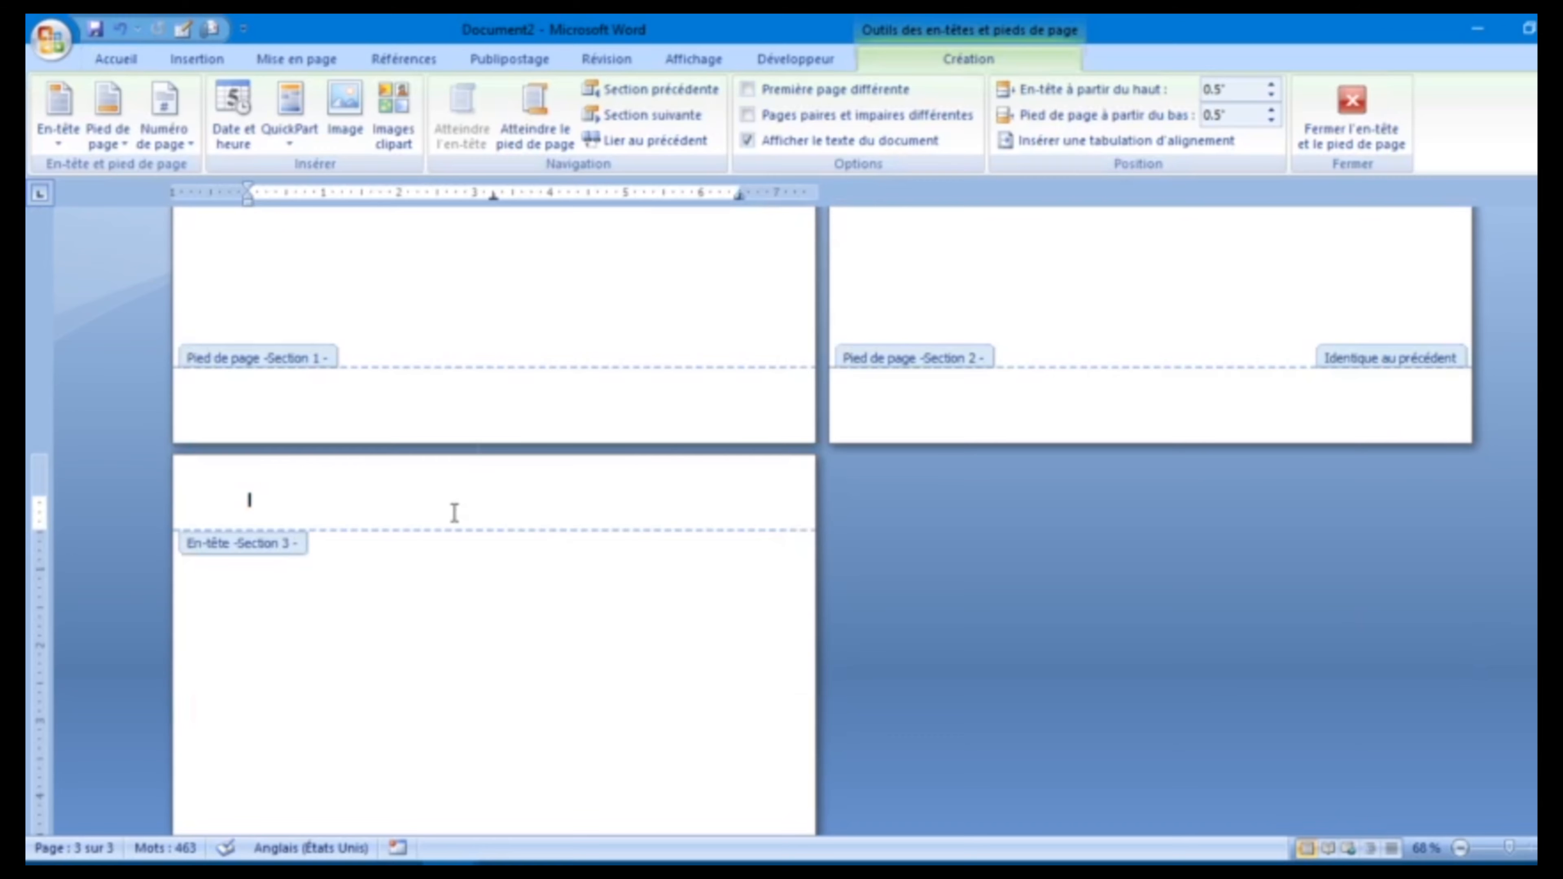
{"action": "type", "text": "Chapitre"}
{"action": "double_click", "coordinate": [293, 548]}
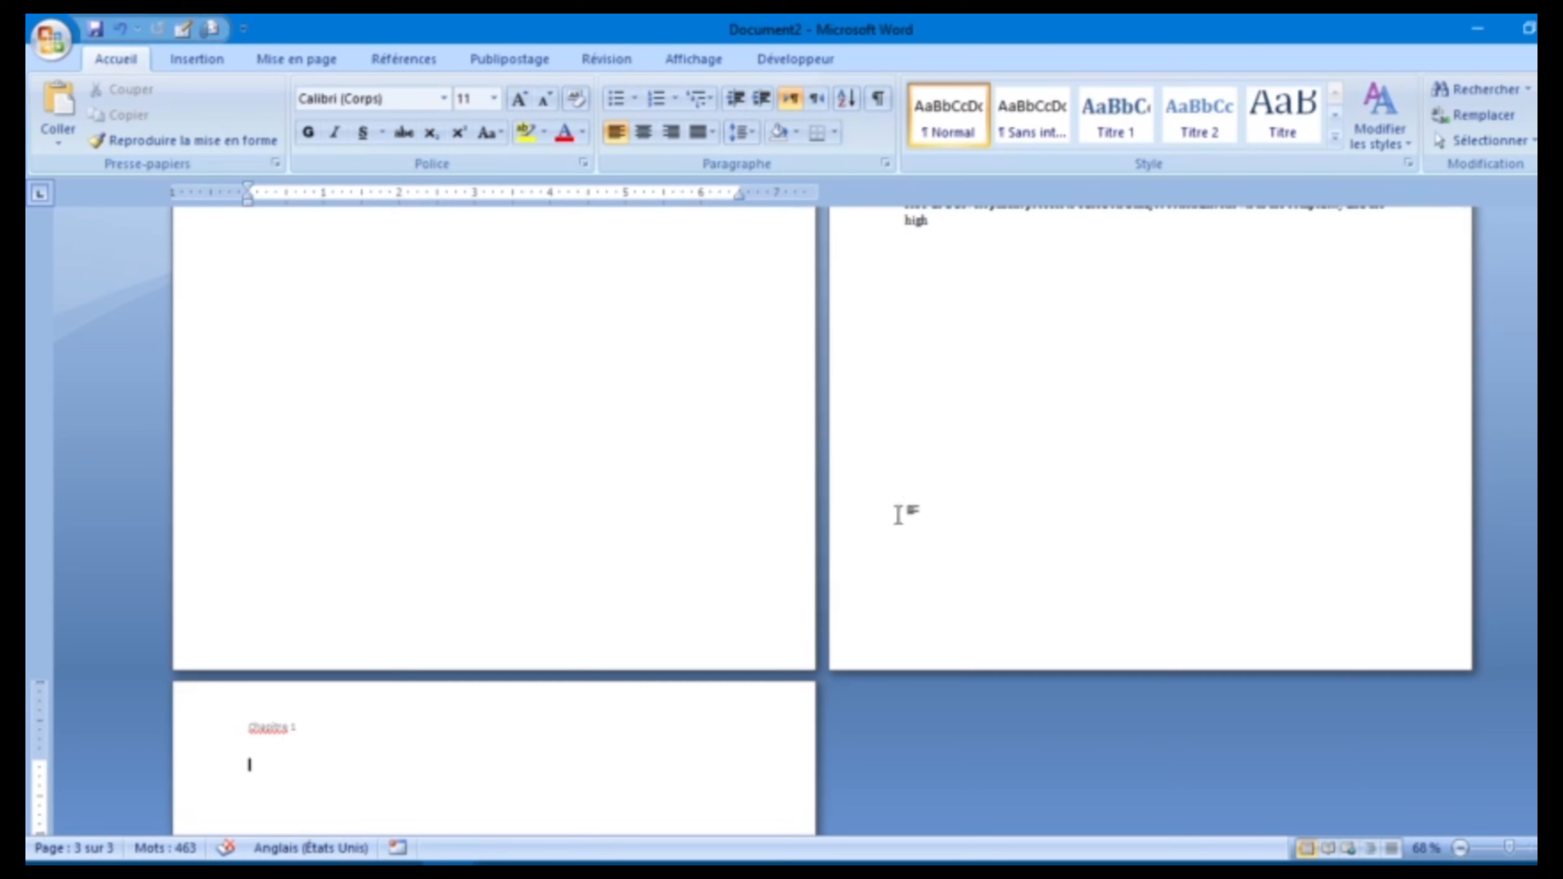
Step: Paste the copied RUP passage repeatedly into the body of page 3 until the text runs onto page 4
{"action": "scroll", "coordinate": [429, 680], "scroll_direction": "down", "scroll_amount": 5}
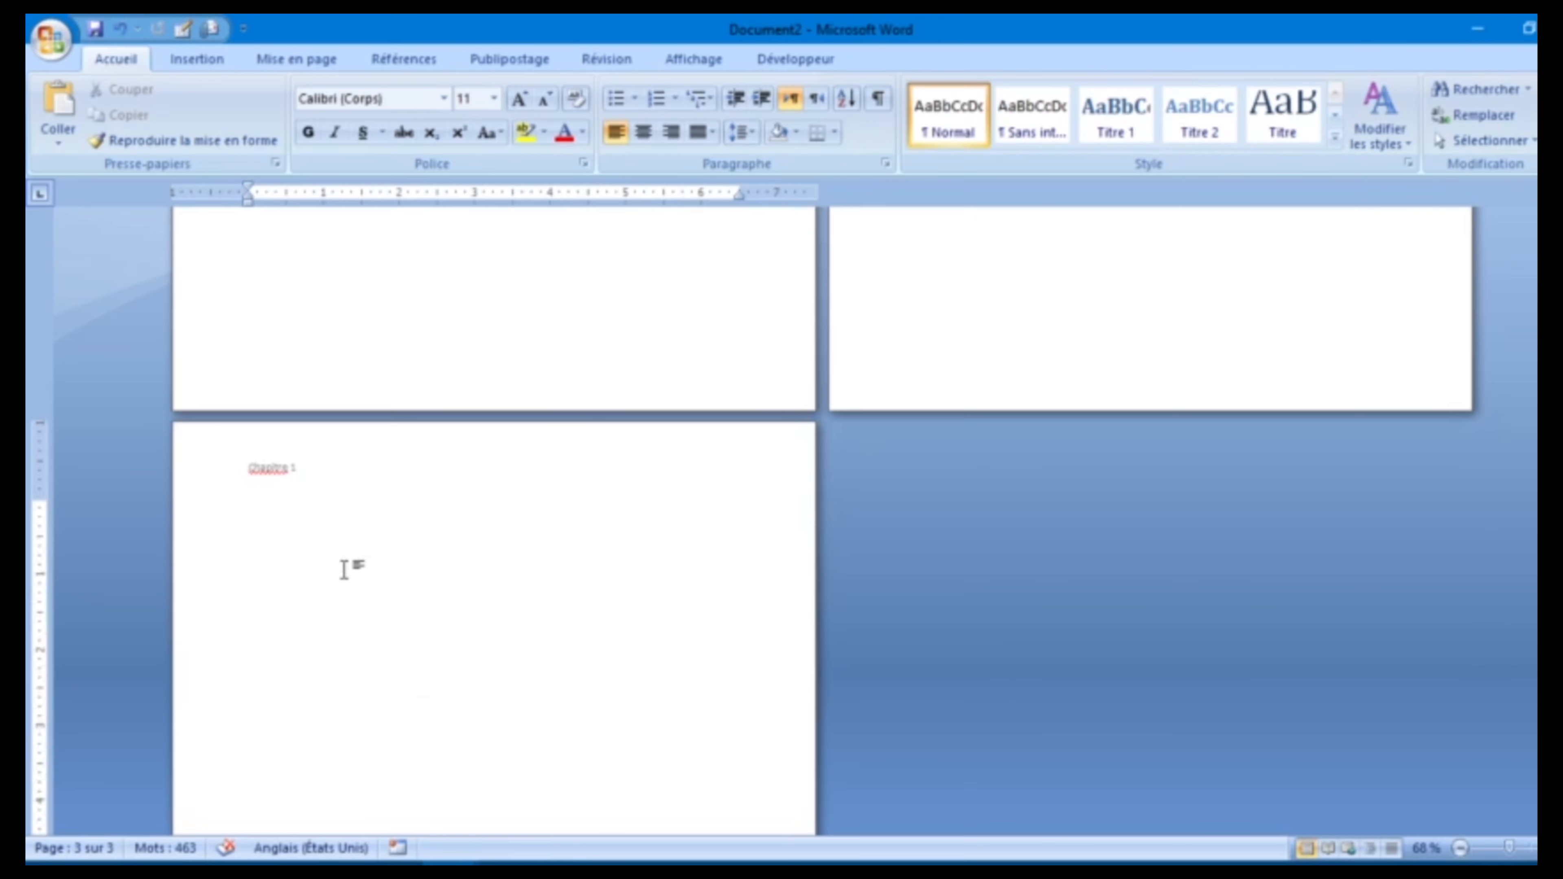
{"action": "key", "text": "ctrl+v"}
{"action": "key", "text": "ctrl+v"}
{"action": "key", "text": "ctrl+v"}
{"action": "key", "text": "ctrl+v"}
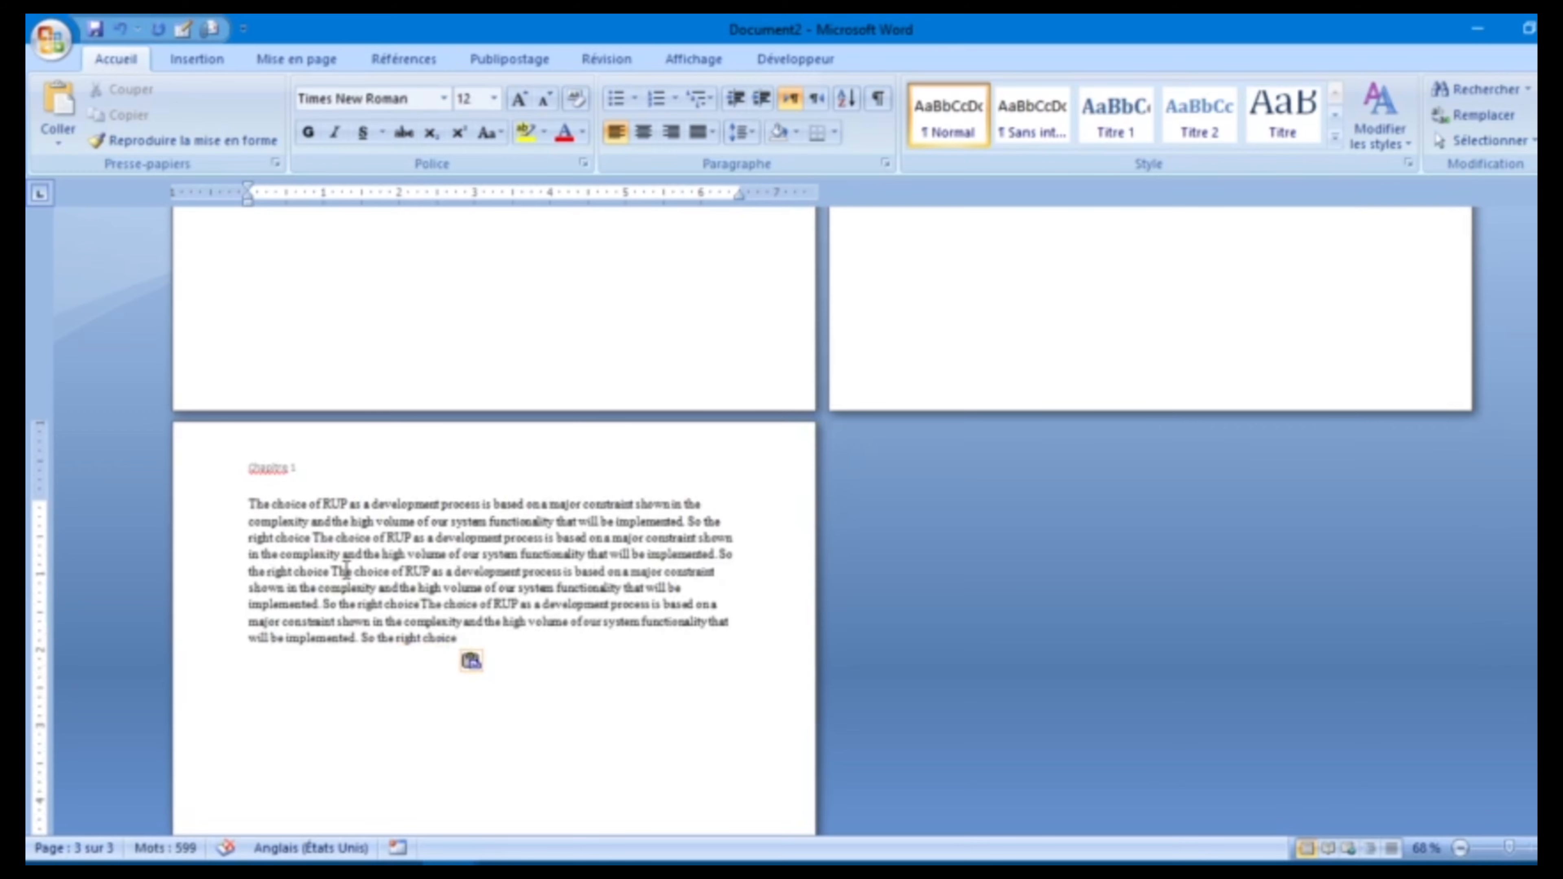
{"action": "key", "text": "ctrl+v"}
{"action": "key", "text": "ctrl+v"}
{"action": "key", "text": "ctrl+v"}
{"action": "key", "text": "ctrl+v"}
{"action": "key", "text": "ctrl+v"}
{"action": "key", "text": "ctrl+v"}
{"action": "key", "text": "ctrl+v"}
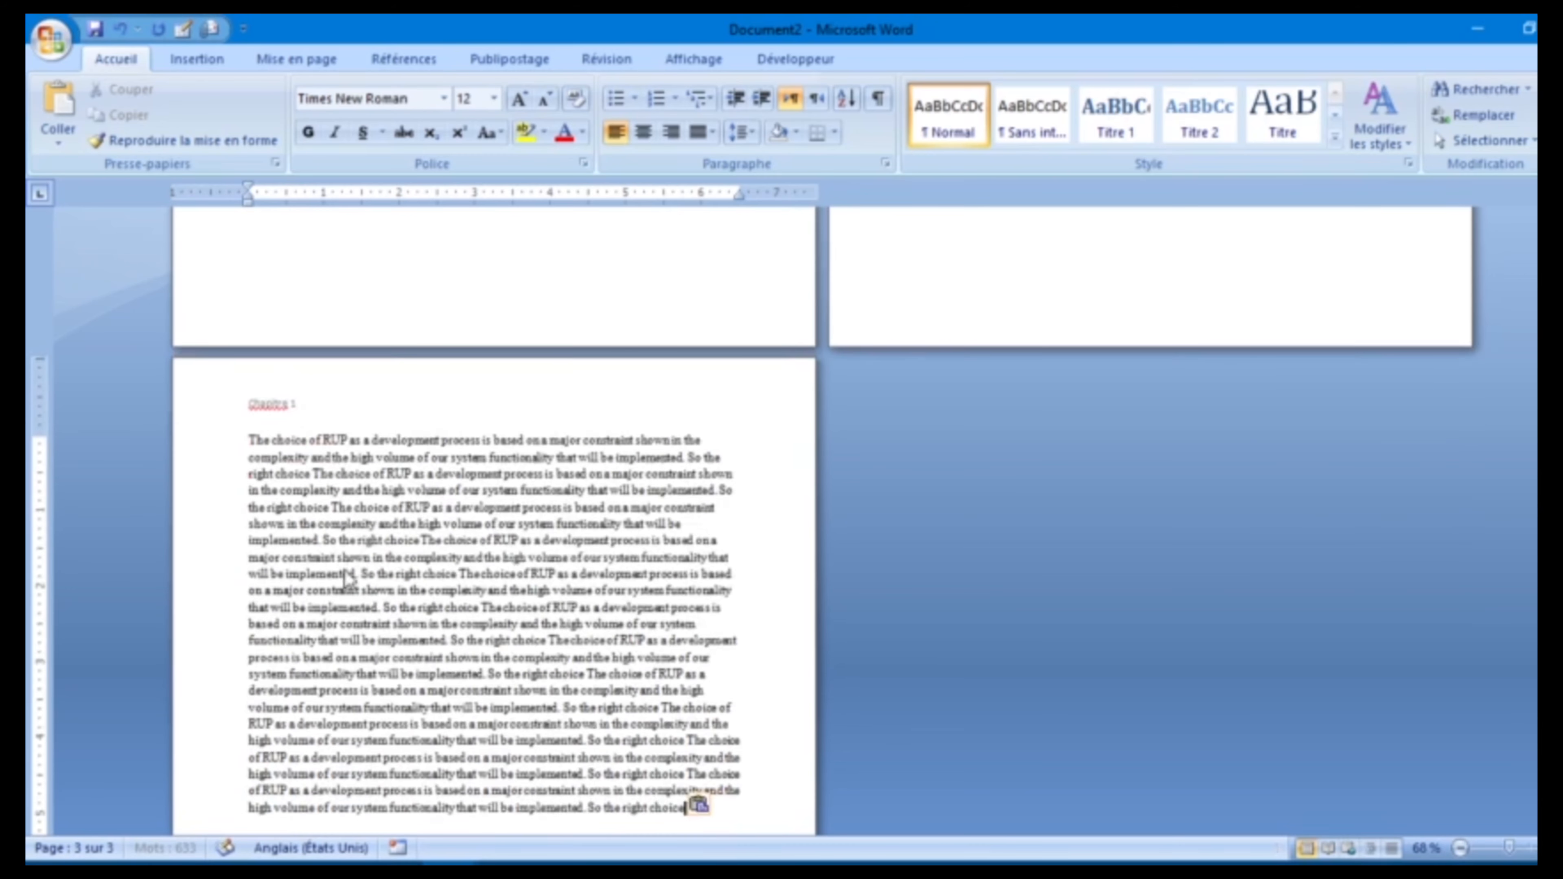
{"action": "key", "text": "ctrl+v"}
{"action": "key", "text": "ctrl+v"}
{"action": "key", "text": "ctrl+v"}
{"action": "key", "text": "ctrl+v"}
{"action": "key", "text": "ctrl+v"}
{"action": "key", "text": "ctrl+v"}
{"action": "key", "text": "ctrl+v"}
{"action": "key", "text": "ctrl+v"}
{"action": "key", "text": "ctrl+v"}
{"action": "key", "text": "ctrl+v"}
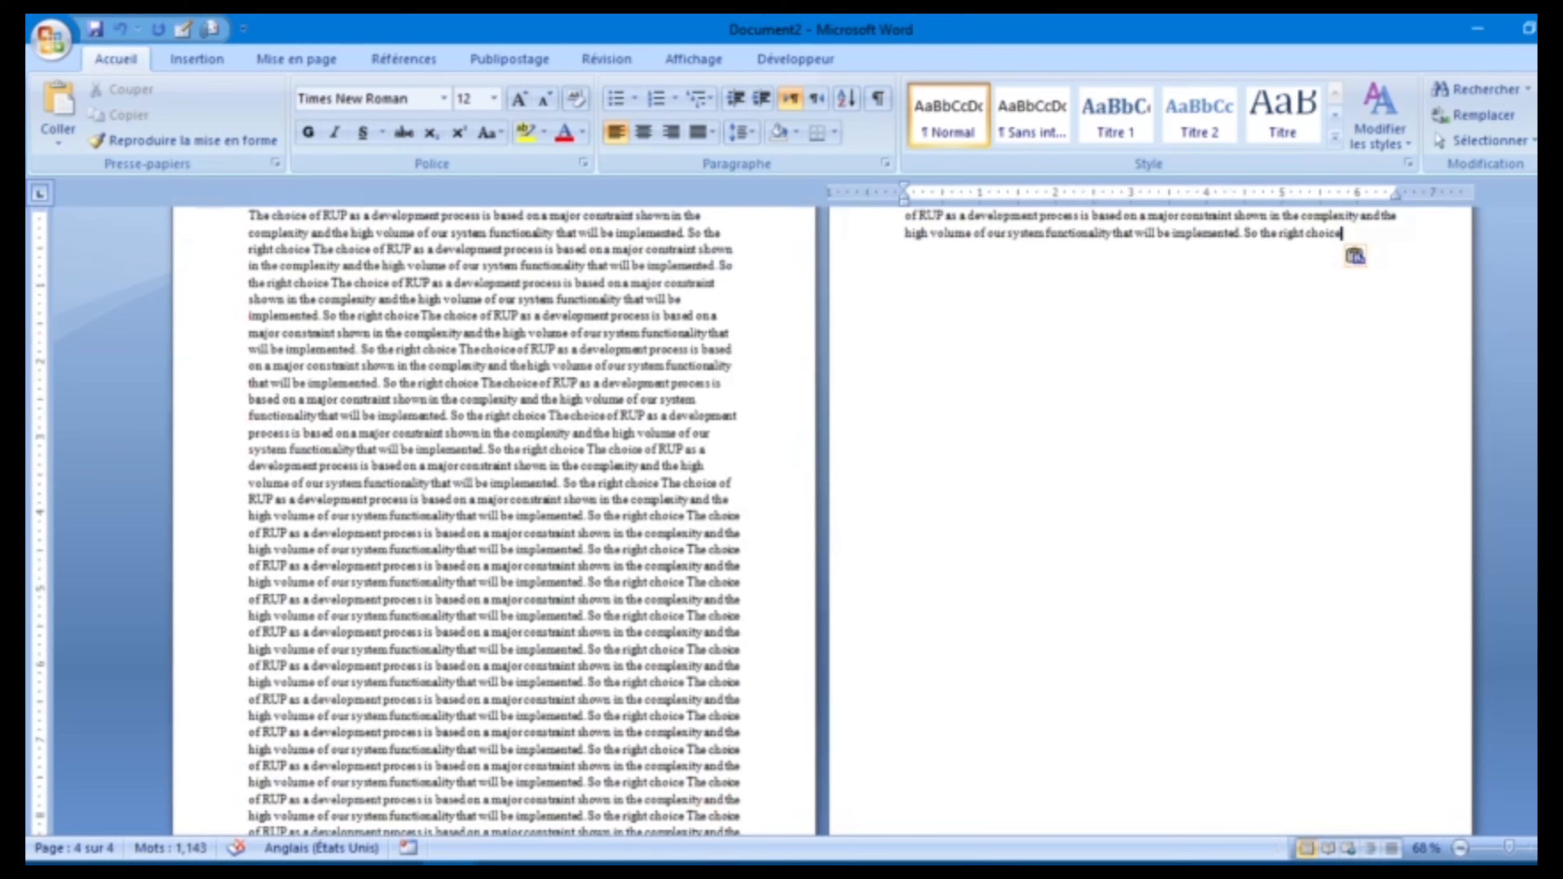
Step: Paste the copied RUP passage several more times at the end of the text on page 2
{"action": "left_click_drag", "start_coordinate": [1560, 606], "coordinate": [1560, 357]}
{"action": "left_click_drag", "start_coordinate": [1560, 435], "coordinate": [1560, 385]}
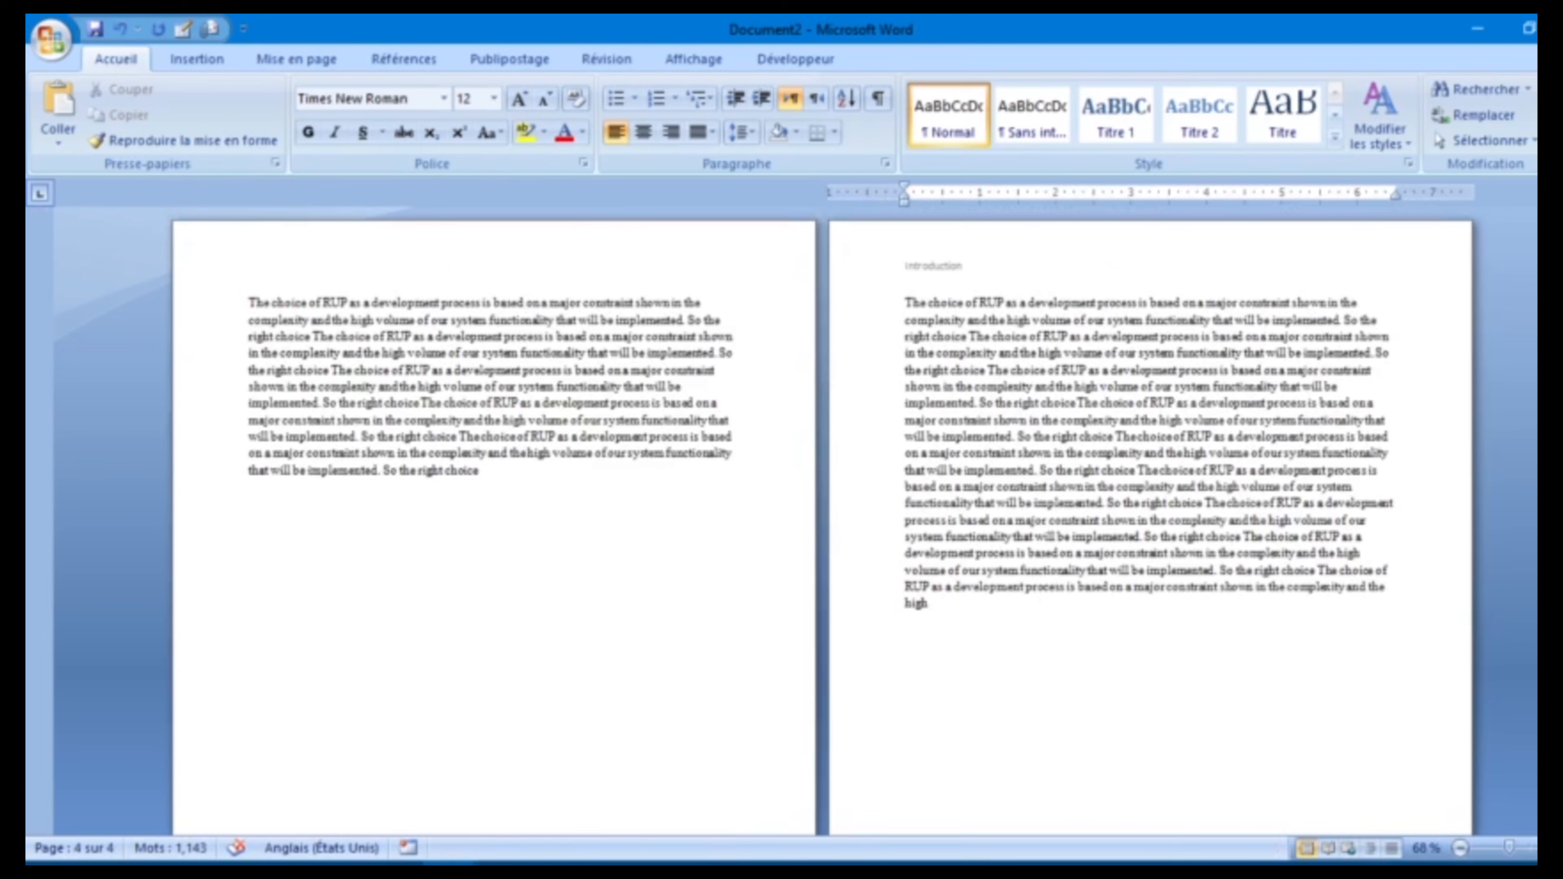
{"action": "scroll", "coordinate": [822, 521], "scroll_direction": "down", "scroll_amount": 12}
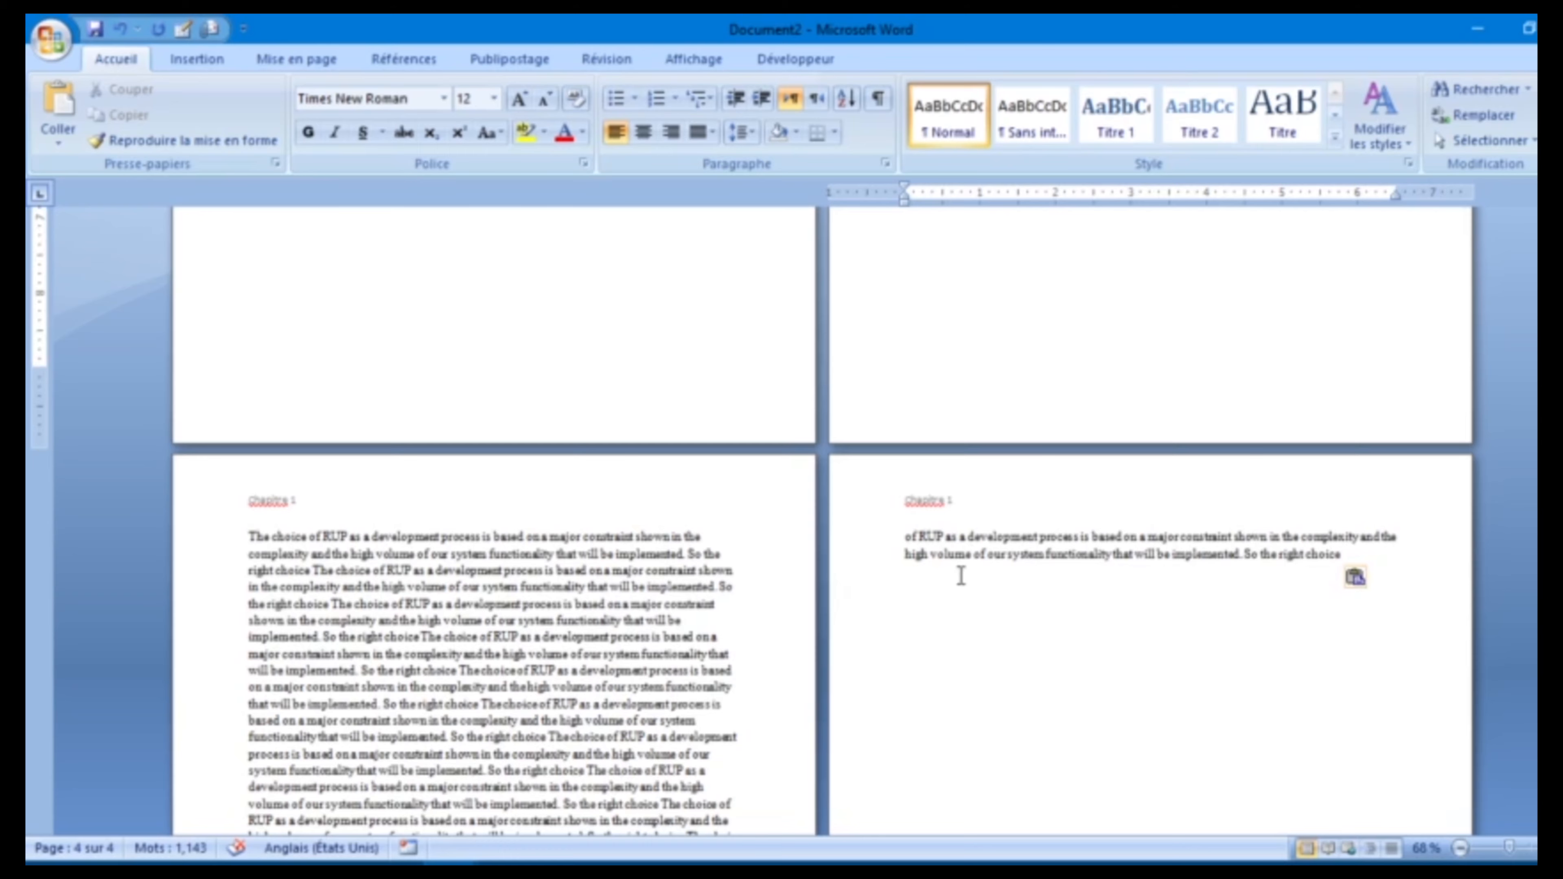
{"action": "scroll", "coordinate": [824, 509], "scroll_direction": "up", "scroll_amount": 1}
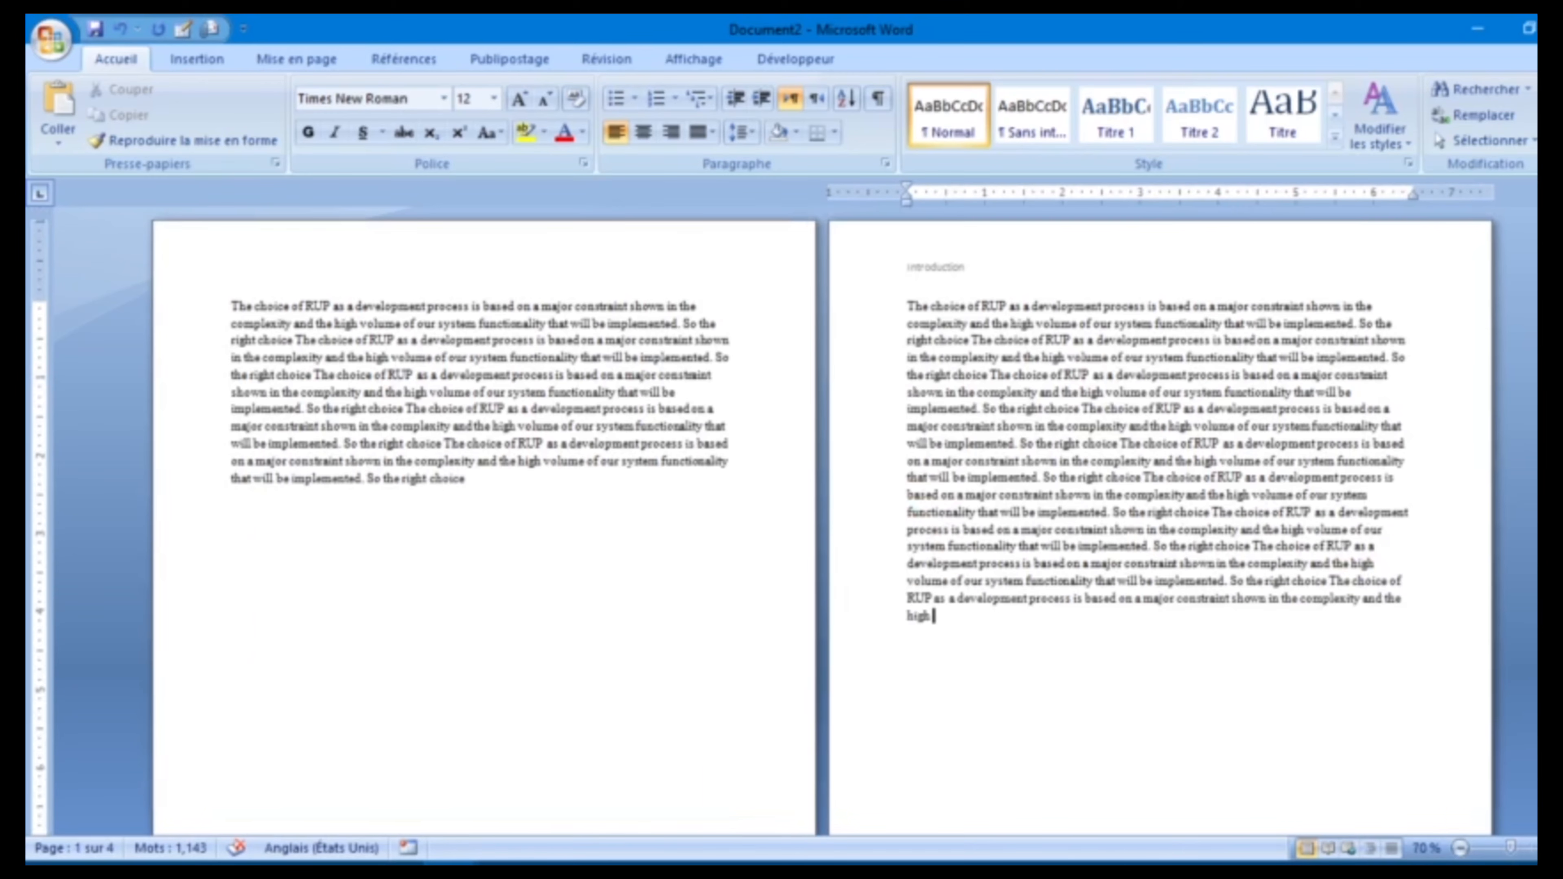
{"action": "scroll", "coordinate": [1084, 524], "scroll_direction": "down", "scroll_amount": 10}
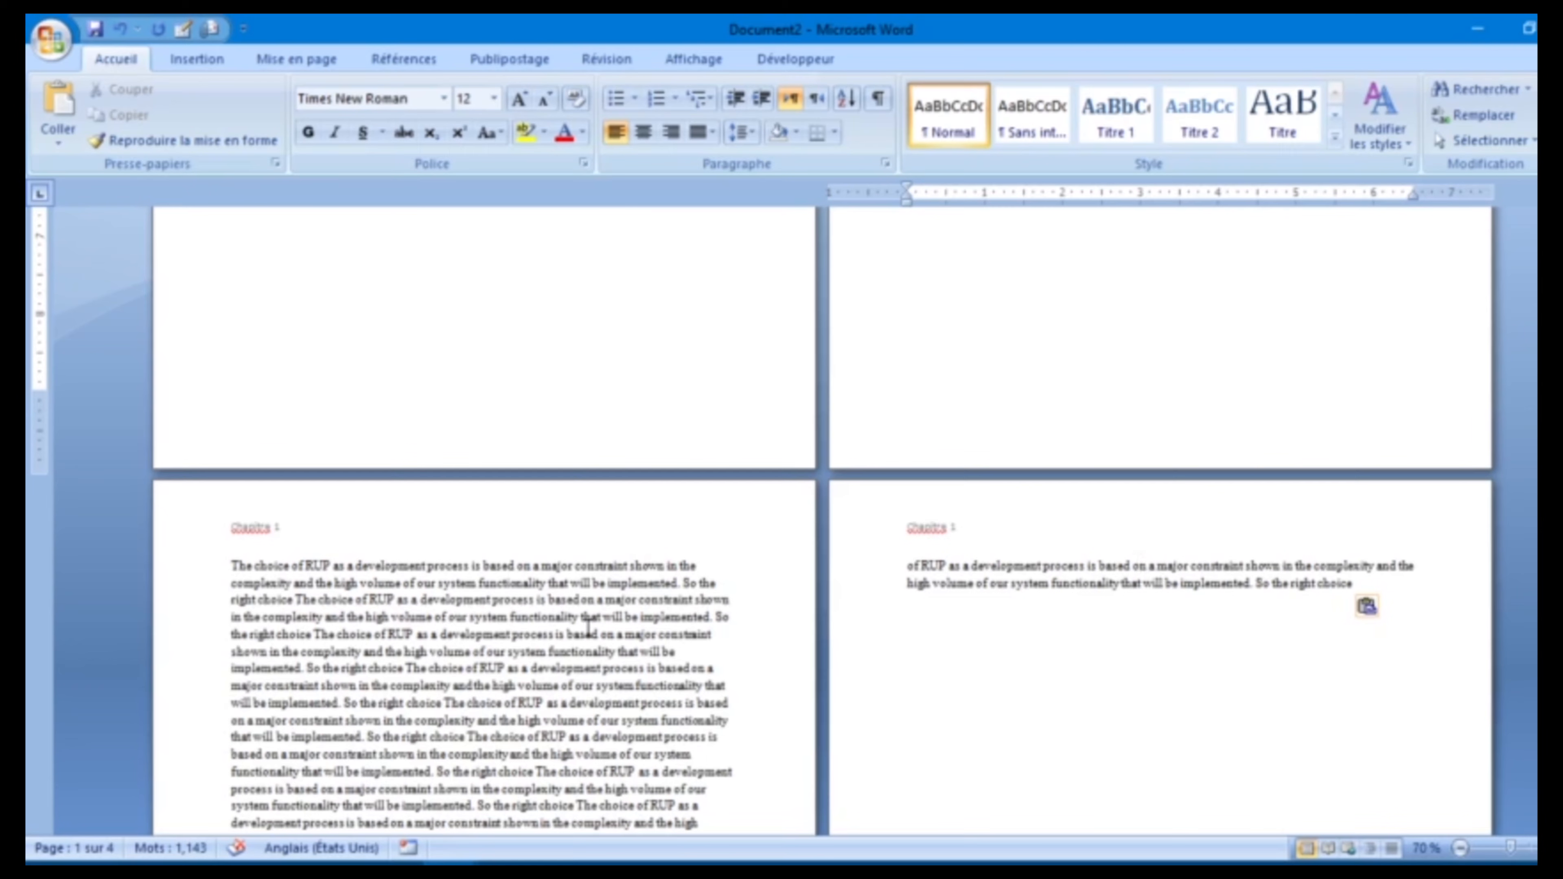
{"action": "key", "text": "ctrl+v"}
{"action": "key", "text": "ctrl+v"}
{"action": "key", "text": "ctrl+v"}
{"action": "key", "text": "ctrl+v"}
{"action": "key", "text": "ctrl+v"}
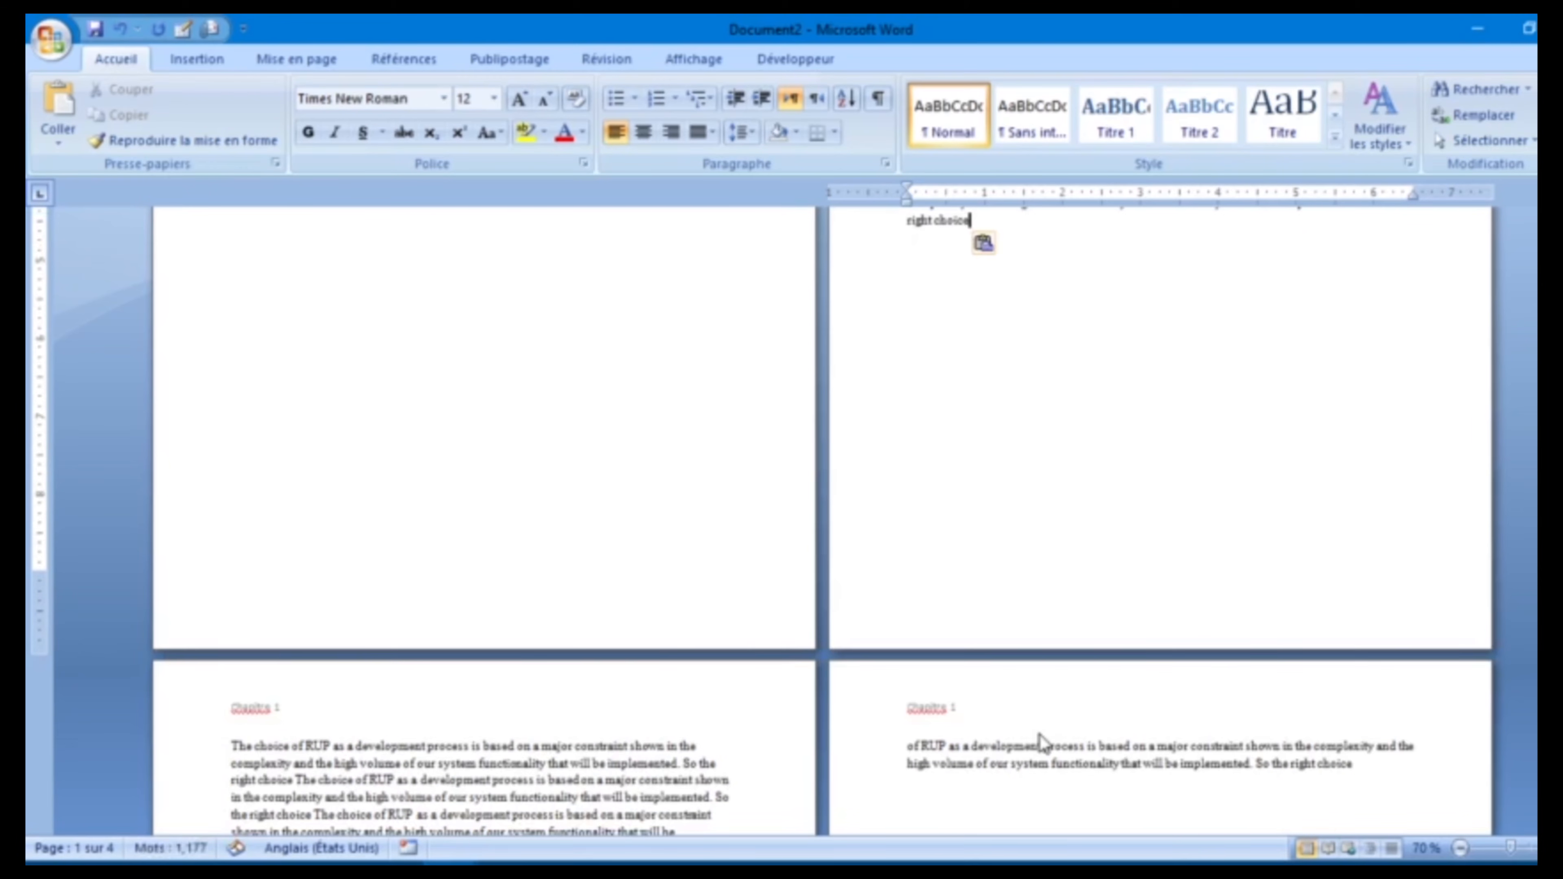
{"action": "type", "text": "The choice of RUP as a development process is based on a major constraint shown in the complexity and the high volume of our system functionality that will be implemented. So the right choice"}
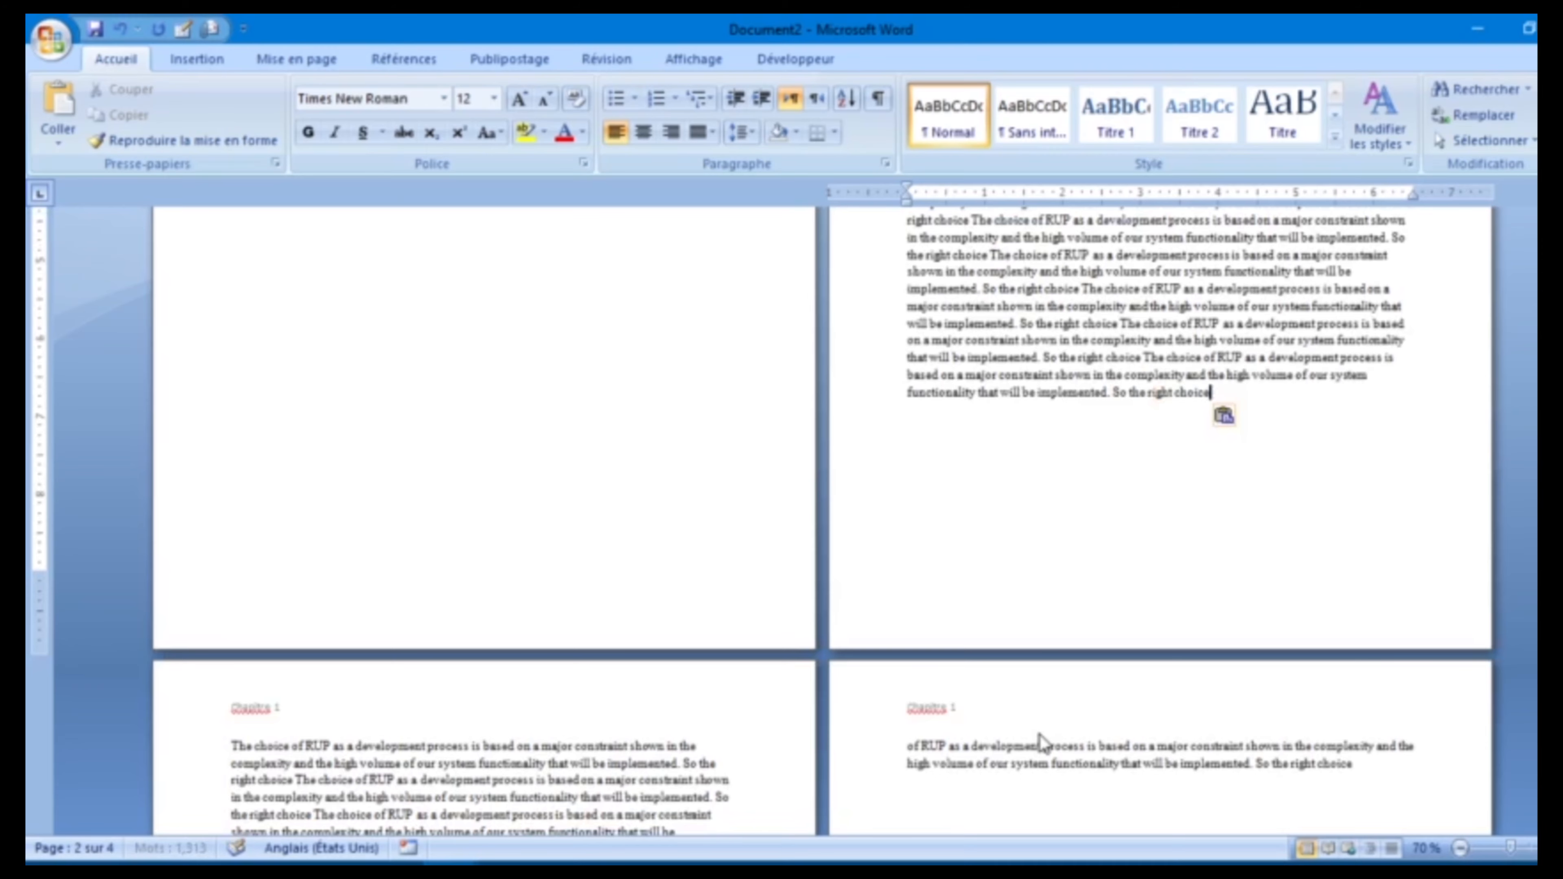
Step: Paste the copied RUP passage repeatedly after the text on page 4 until the document fills eight pages
{"action": "left_click", "coordinate": [1414, 772]}
{"action": "type", "text": "The choice of RUP as a development process is based on a major constraint shown in the complexity and the high volume of our system functionality that will be implemented. So the right choice"}
{"action": "type", "text": "The choice of RUP as a development process is based on a major constraint shown in the complexity and the high volume of our system functionality that will be implemented. So the right choice"}
{"action": "key", "text": "ctrl+v"}
{"action": "key", "text": "ctrl+v"}
{"action": "key", "text": "ctrl+v"}
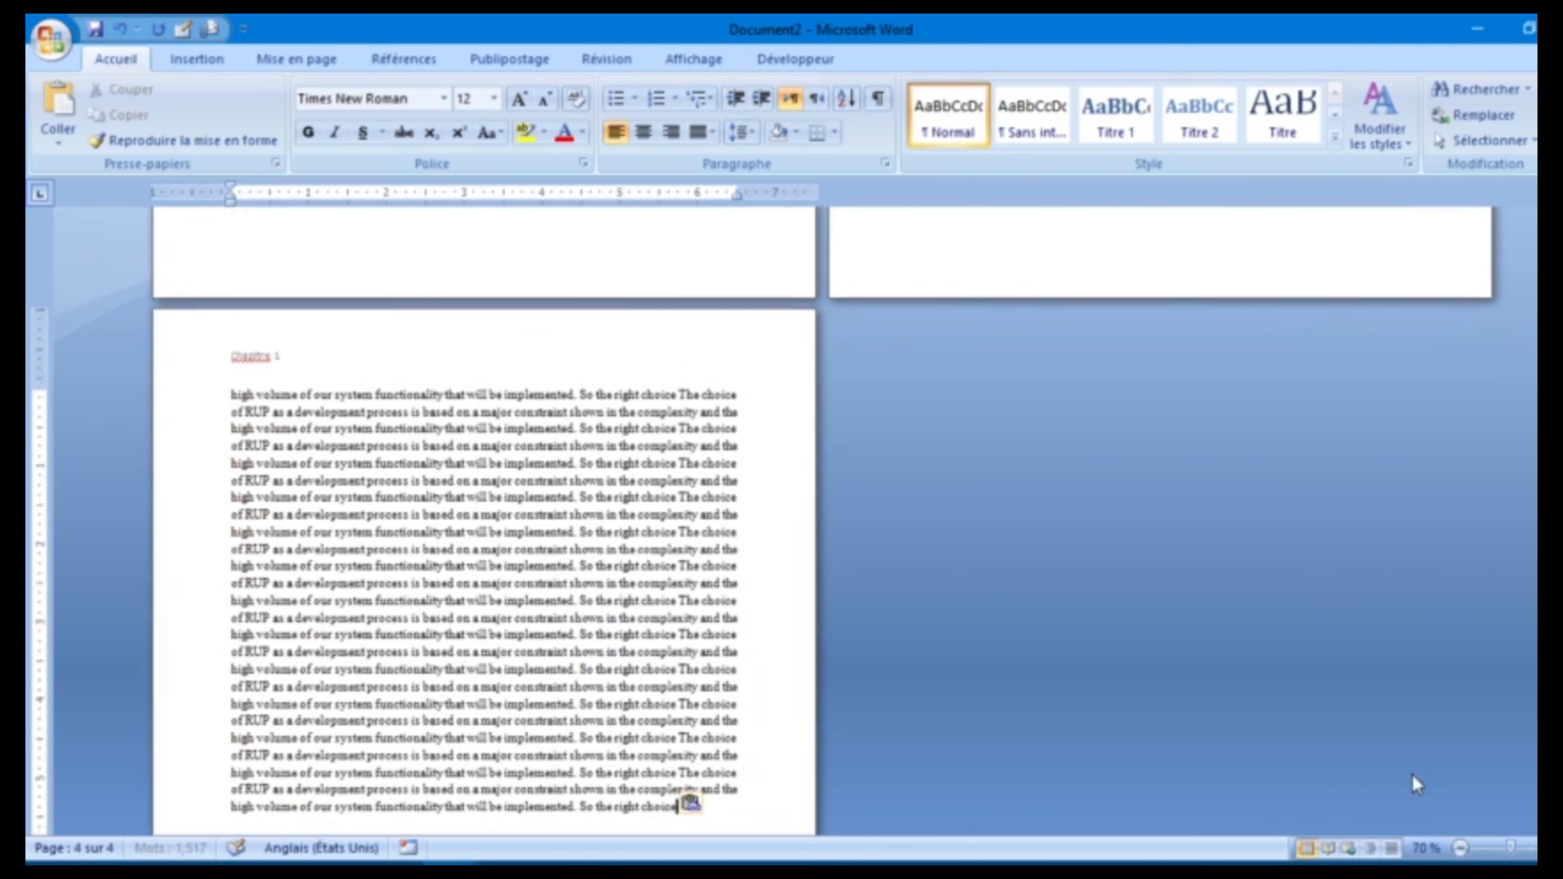
{"action": "key", "text": "ctrl+v"}
{"action": "key", "text": "ctrl+v"}
{"action": "key", "text": "ctrl+v"}
{"action": "key", "text": "ctrl+v"}
{"action": "key", "text": "ctrl+v"}
{"action": "key", "text": "ctrl+v"}
{"action": "key", "text": "ctrl+v"}
{"action": "key", "text": "ctrl+v"}
{"action": "key", "text": "ctrl+v"}
{"action": "key", "text": "ctrl+v"}
{"action": "key", "text": "ctrl+v"}
{"action": "key", "text": "ctrl+v"}
{"action": "key", "text": "ctrl+v"}
{"action": "key", "text": "ctrl+v"}
{"action": "key", "text": "ctrl+v"}
{"action": "key", "text": "ctrl+v"}
{"action": "key", "text": "ctrl+v"}
{"action": "key", "text": "ctrl+v"}
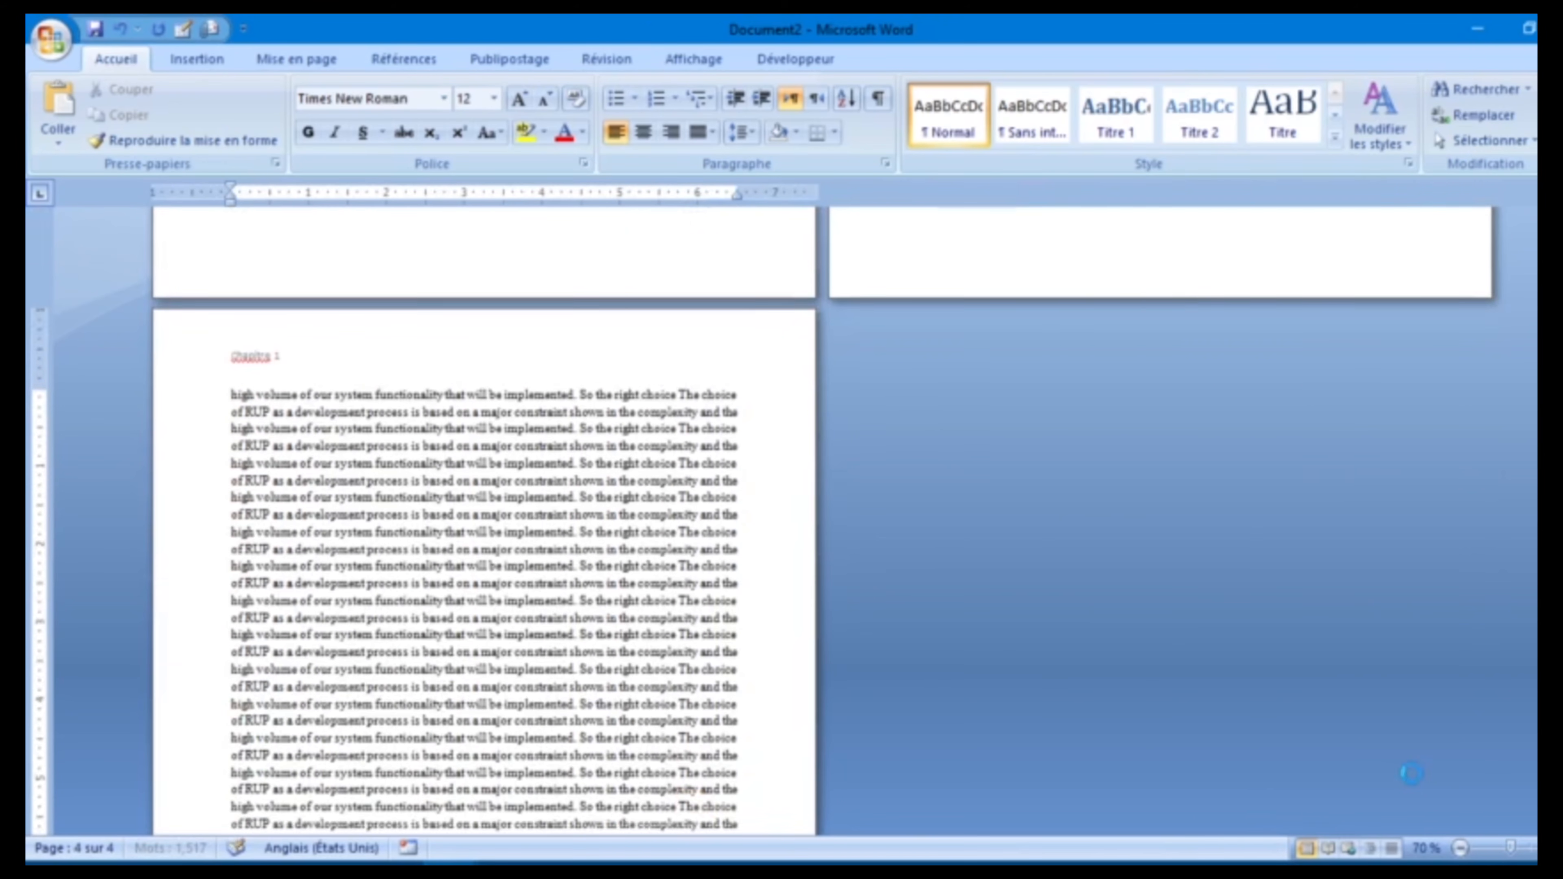
Step: Enable a different first page (Première page différente) for the section 3 headers and return to the body text
{"action": "left_click_drag", "start_coordinate": [1557, 713], "coordinate": [1557, 234]}
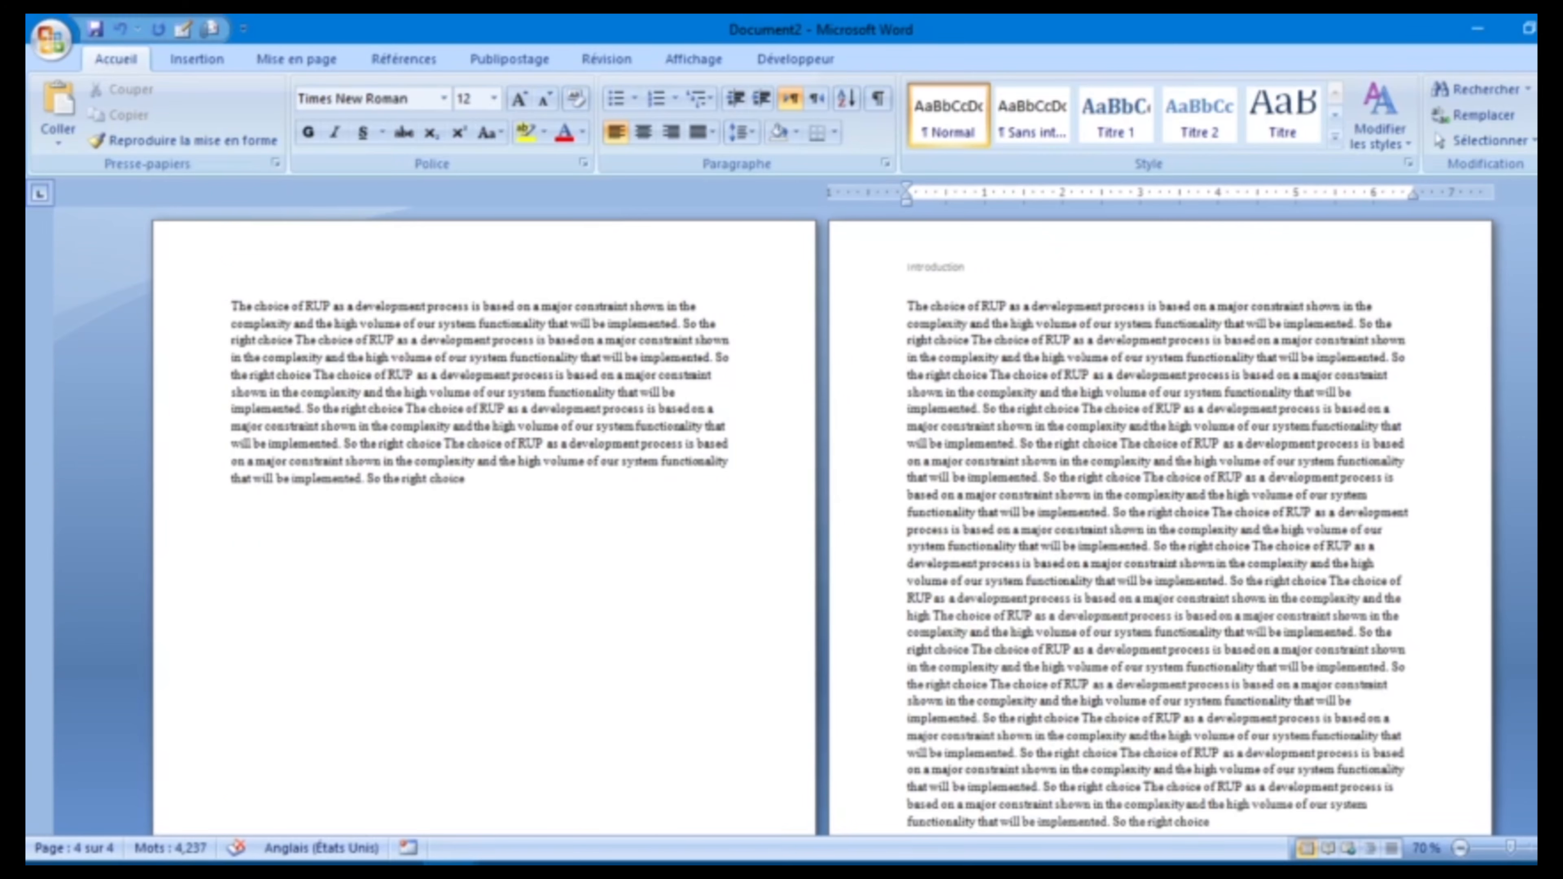
{"action": "scroll", "coordinate": [823, 521], "scroll_direction": "down", "scroll_amount": 10}
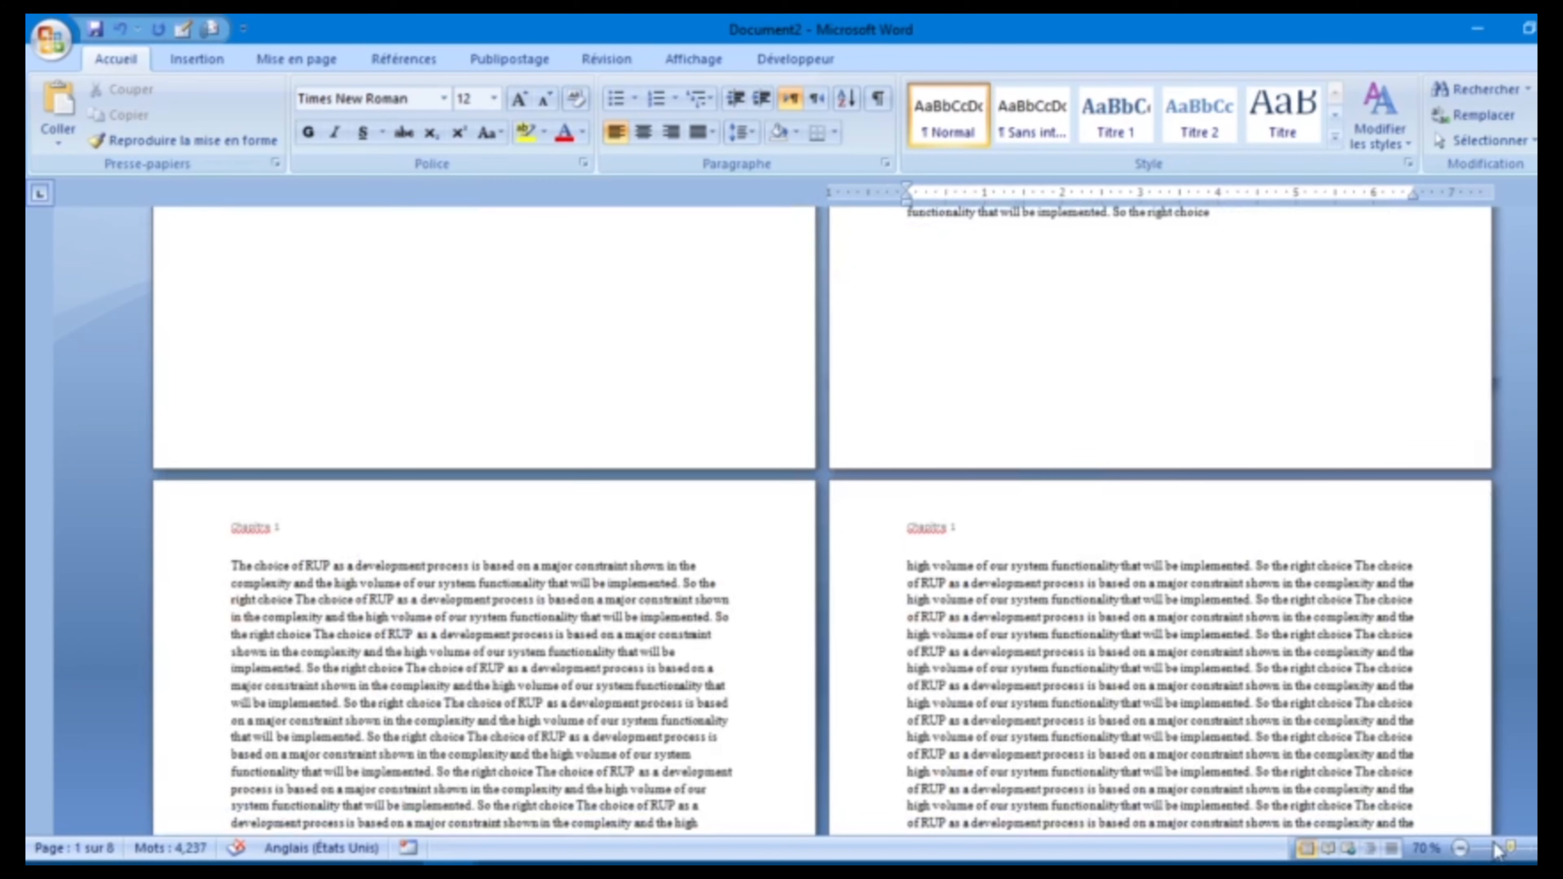
{"action": "left_click_drag", "start_coordinate": [1498, 851], "coordinate": [1487, 858]}
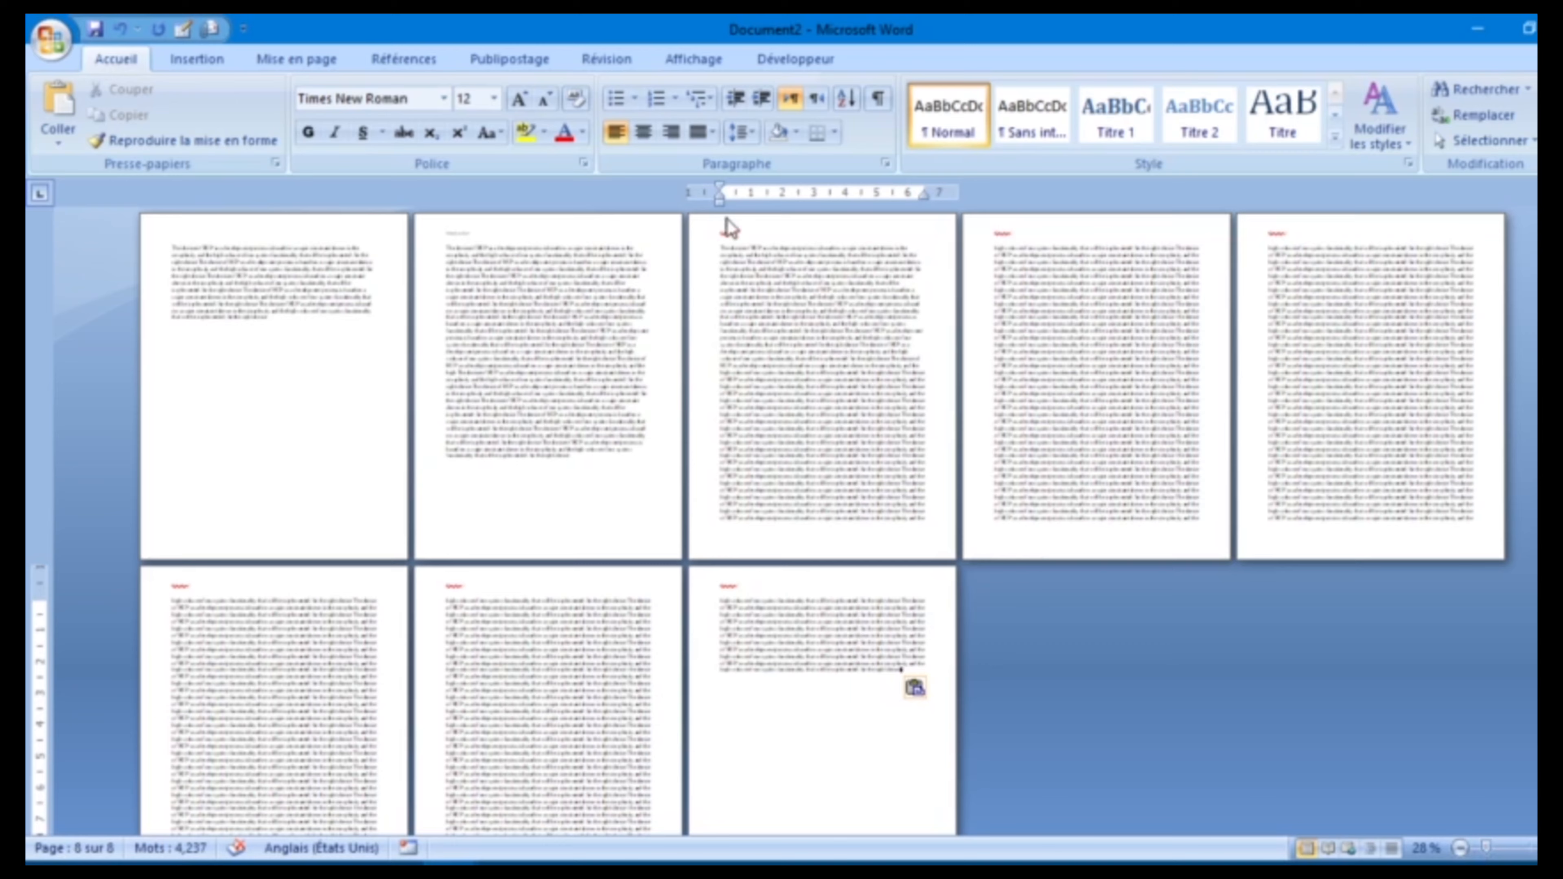
{"action": "double_click", "coordinate": [731, 231]}
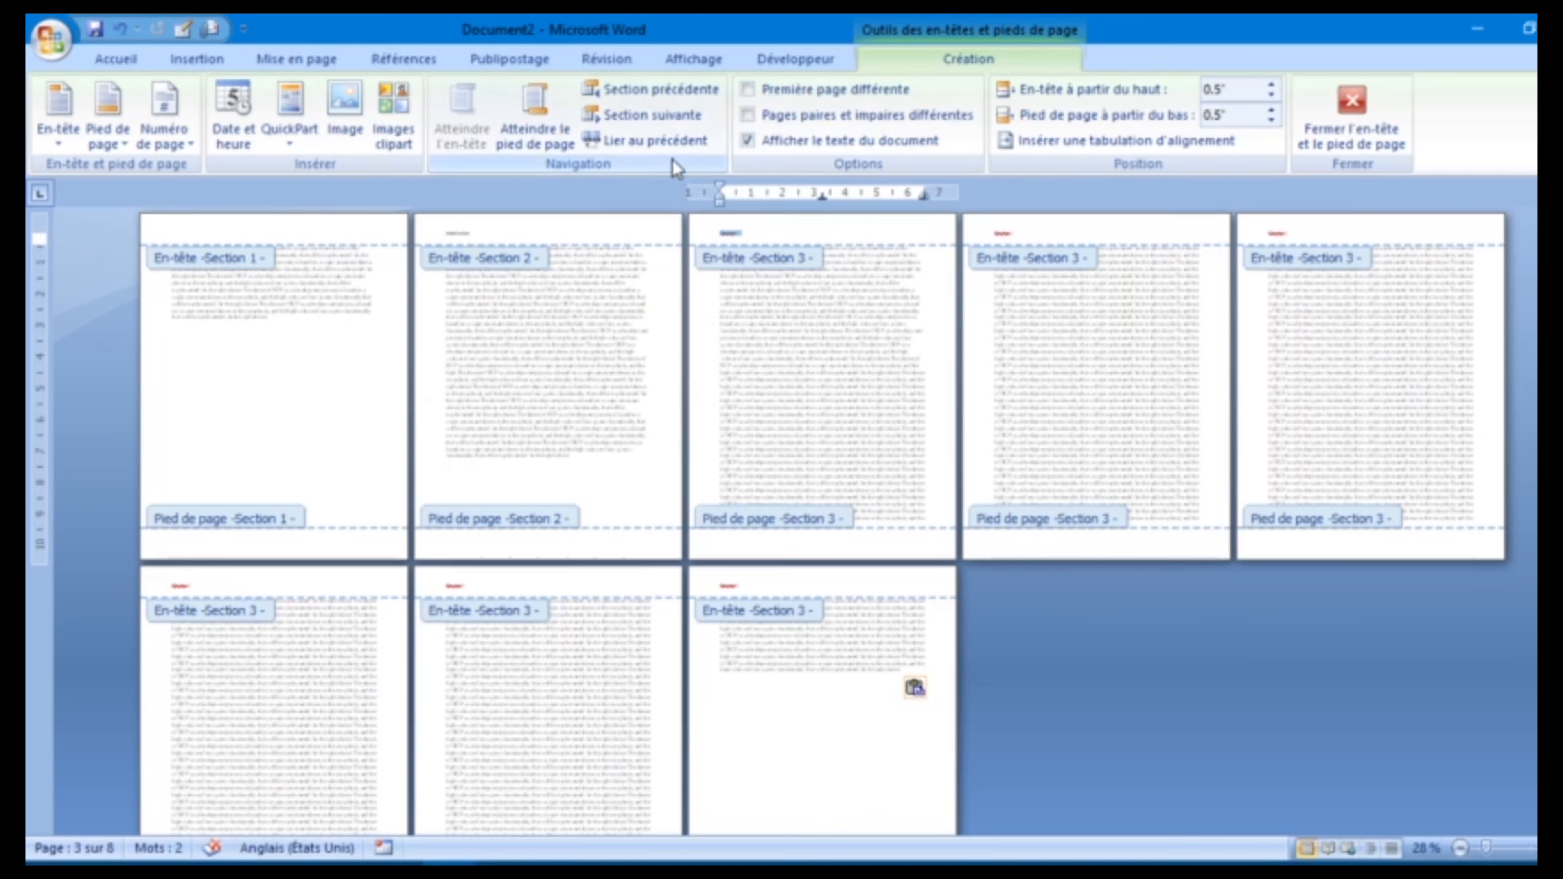
{"action": "double_click", "coordinate": [795, 254]}
{"action": "double_click", "coordinate": [771, 237]}
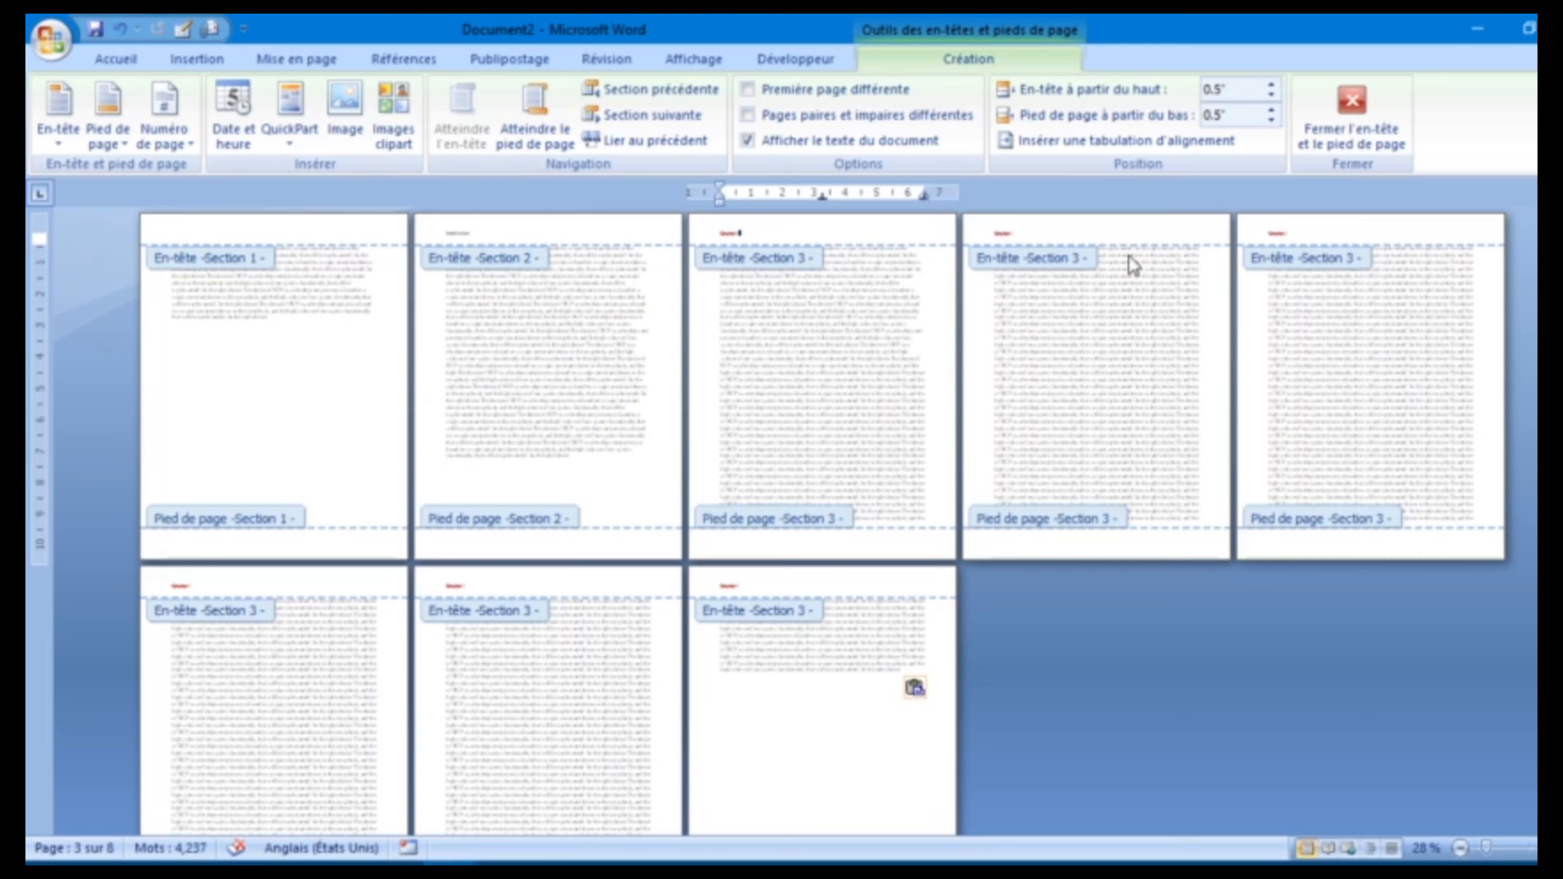
{"action": "left_click", "coordinate": [1050, 235]}
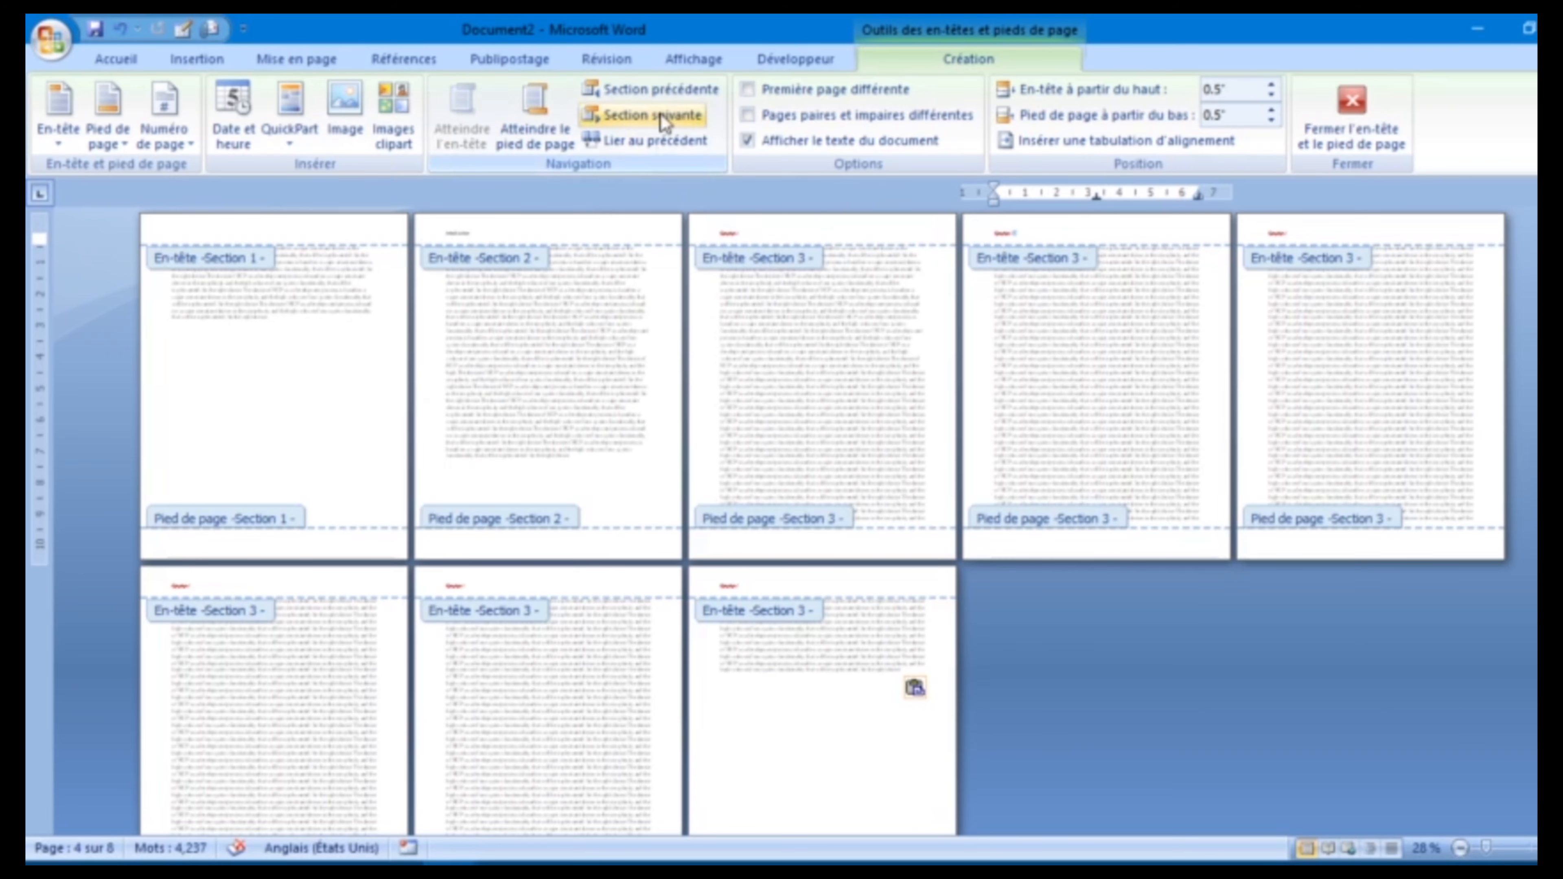
{"action": "left_click", "coordinate": [834, 90]}
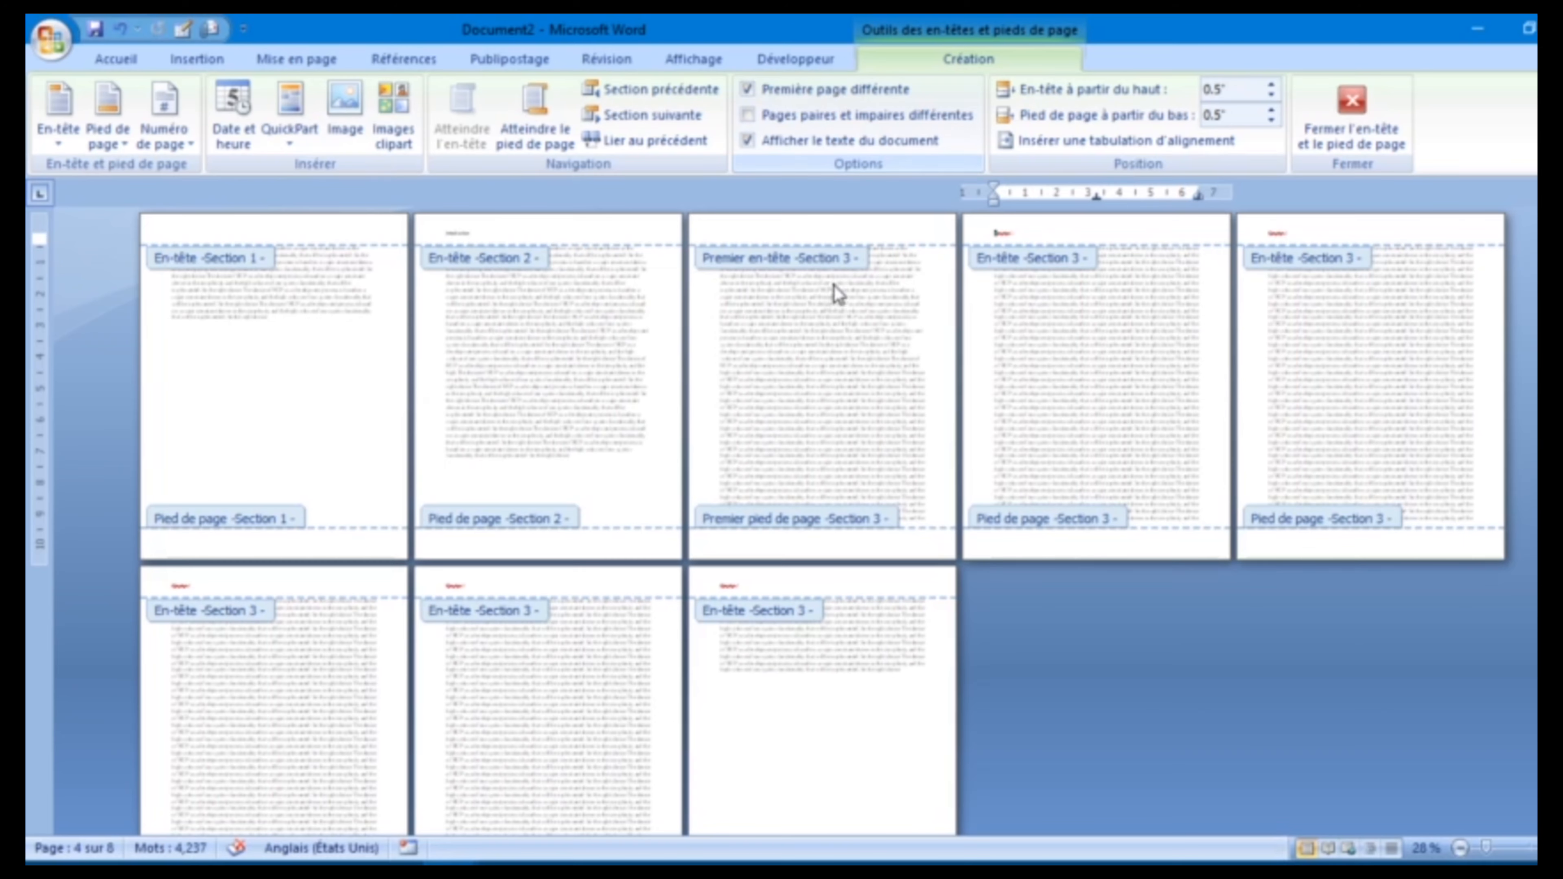
{"action": "double_click", "coordinate": [832, 269]}
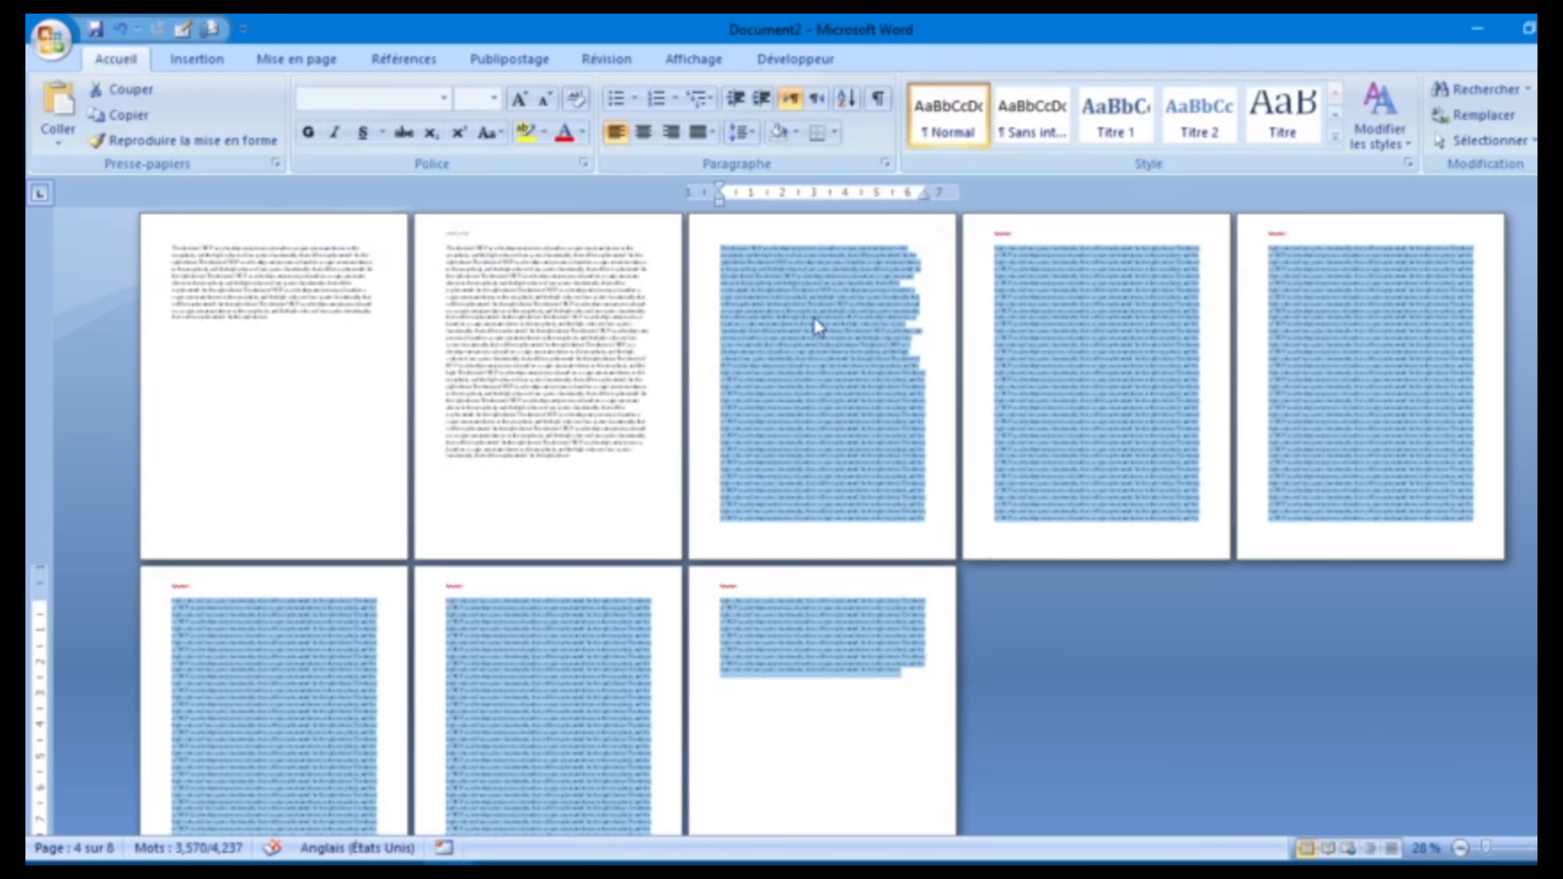
{"action": "left_click", "coordinate": [831, 450]}
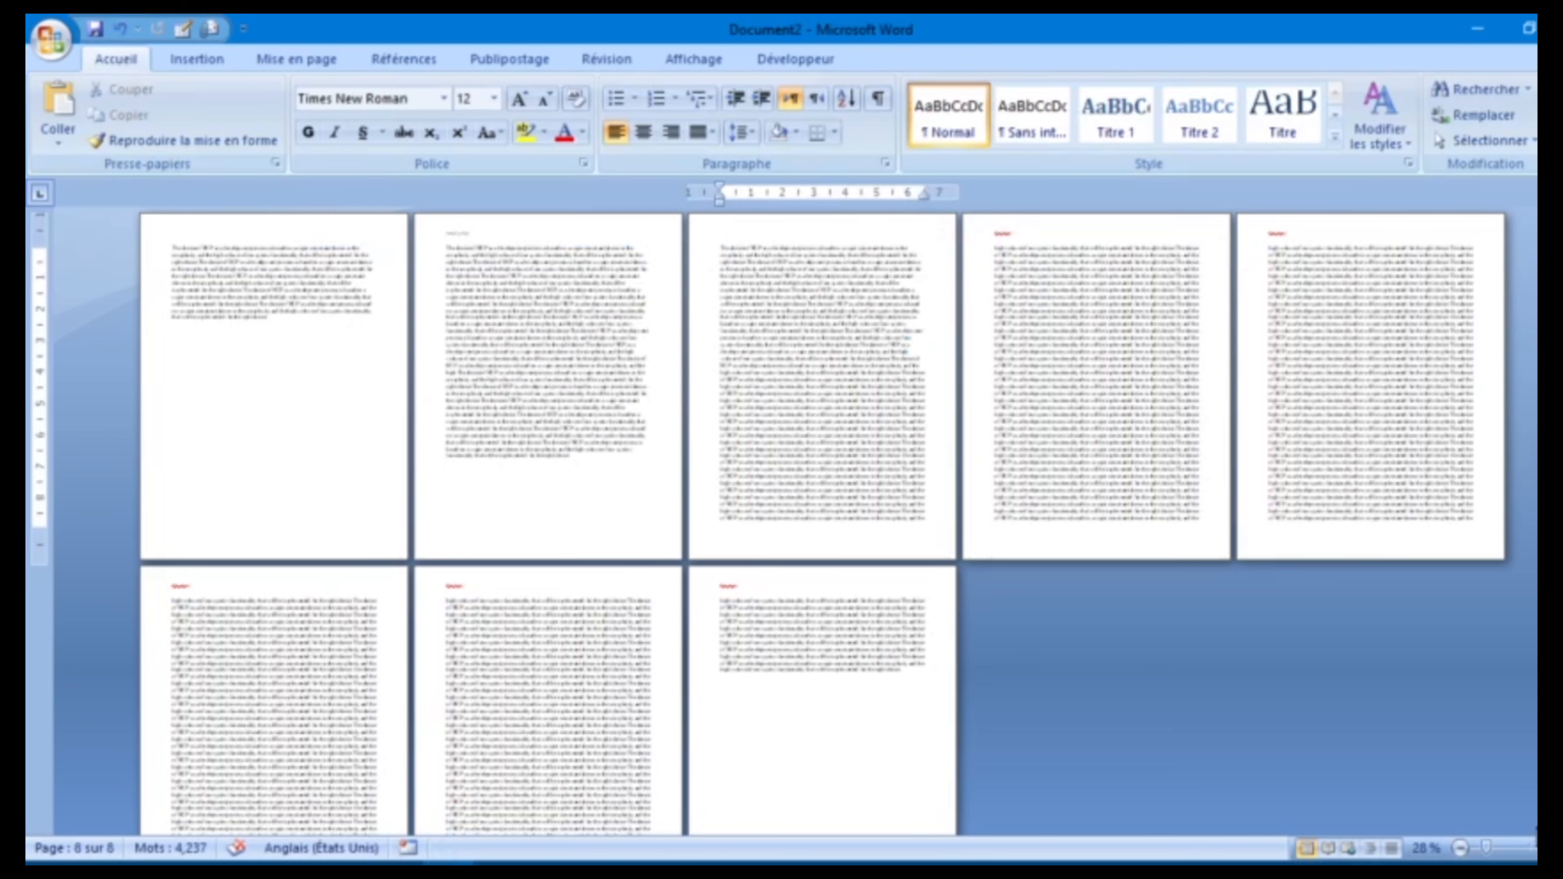
Step: Examine the headers on the introduction page and the Chapitre 1 pages at a larger zoom
{"action": "left_click", "coordinate": [1534, 848]}
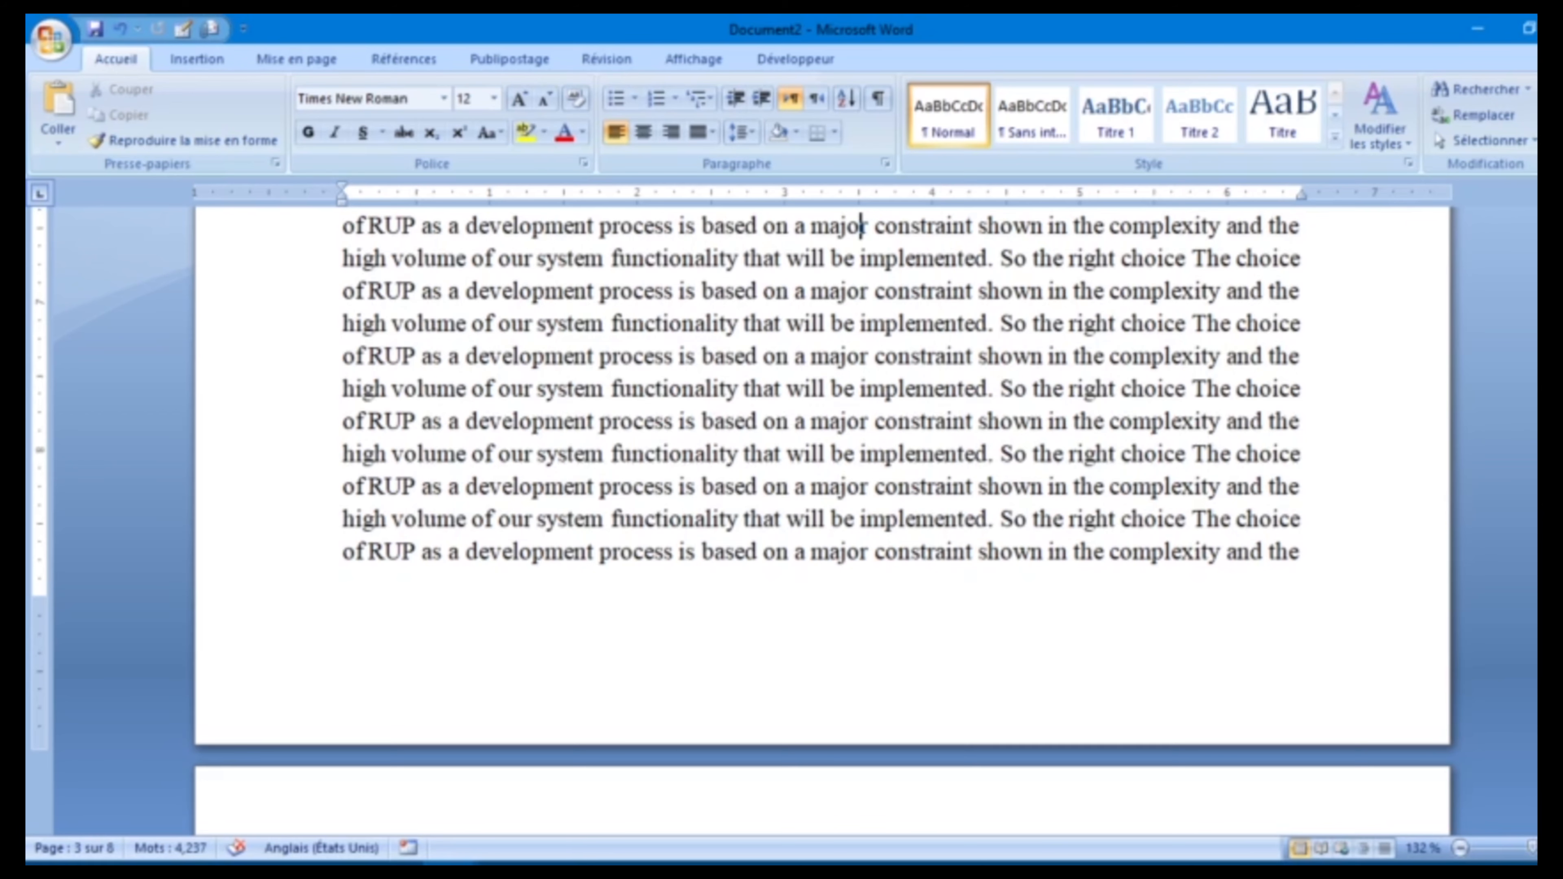
{"action": "left_click_drag", "start_coordinate": [1557, 423], "coordinate": [1558, 291]}
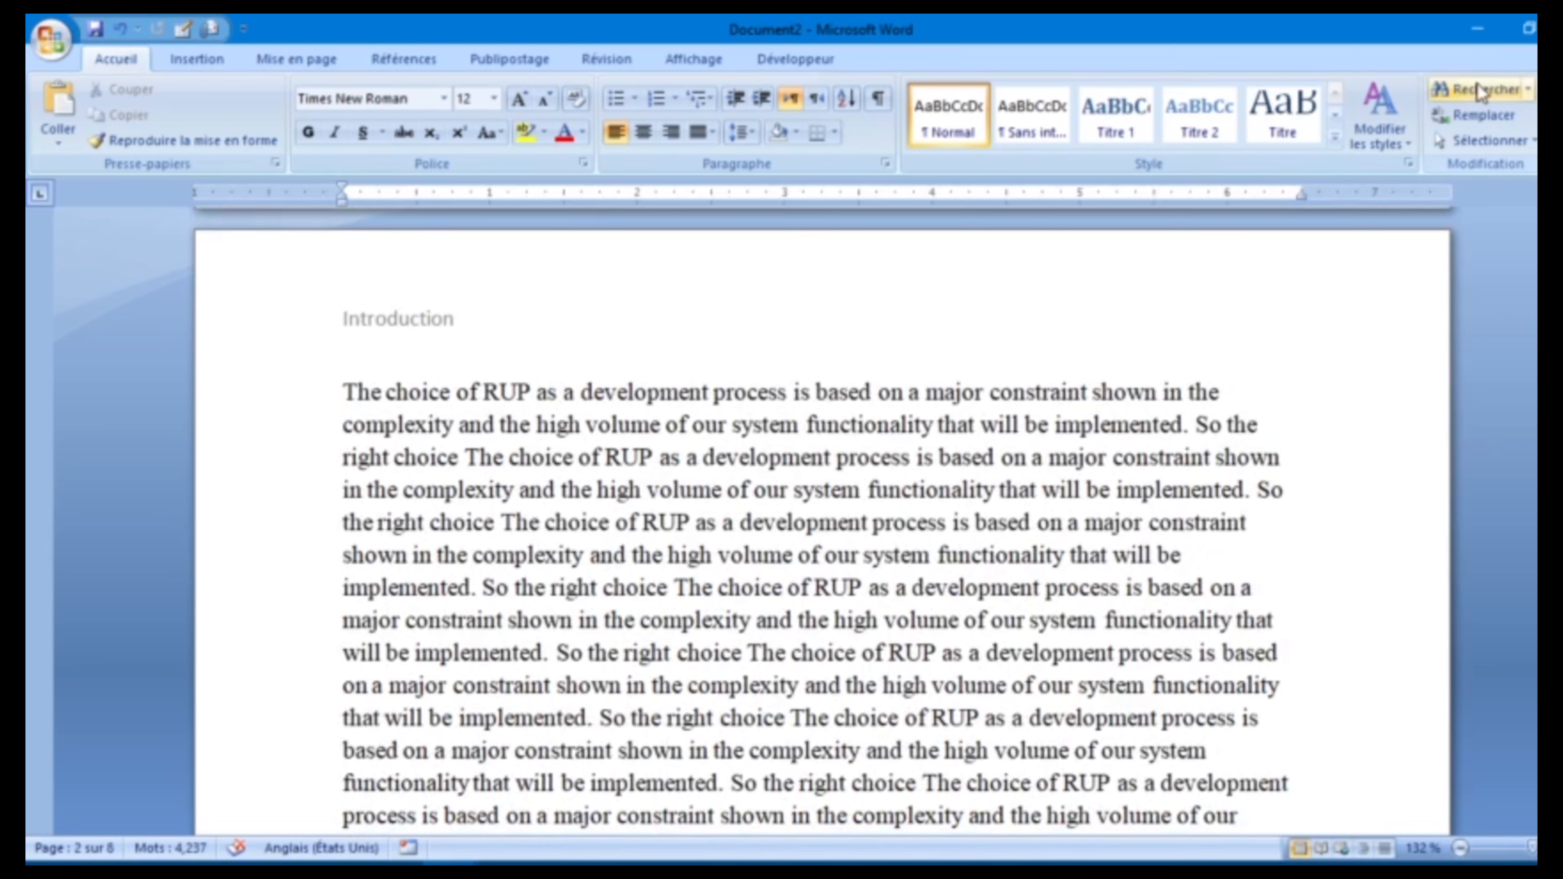
{"action": "left_click_drag", "start_coordinate": [1557, 294], "coordinate": [1558, 310]}
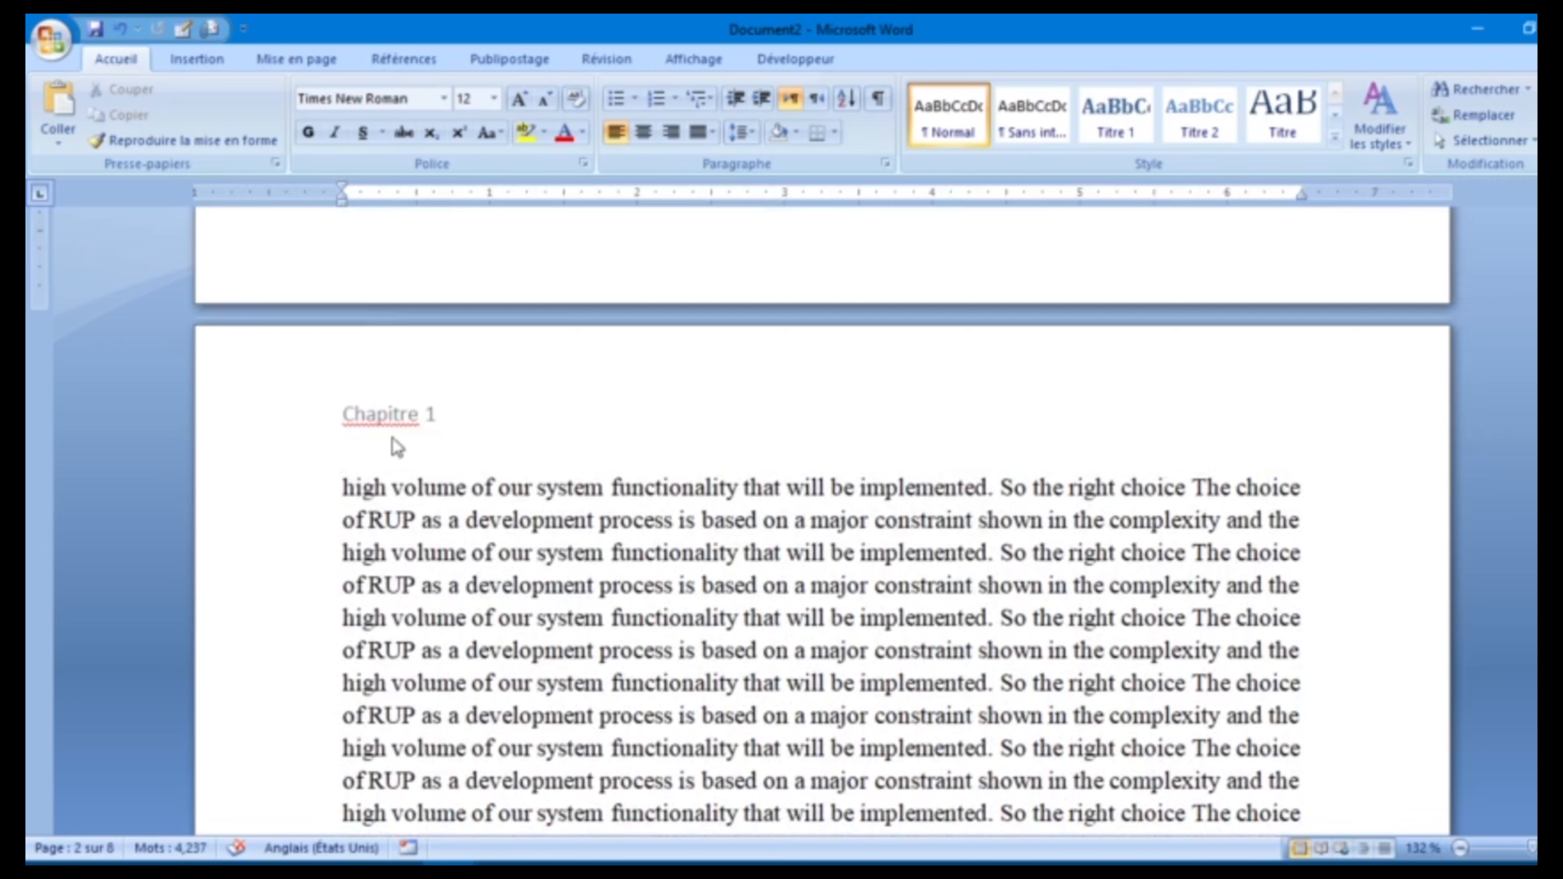
{"action": "left_click", "coordinate": [1498, 852]}
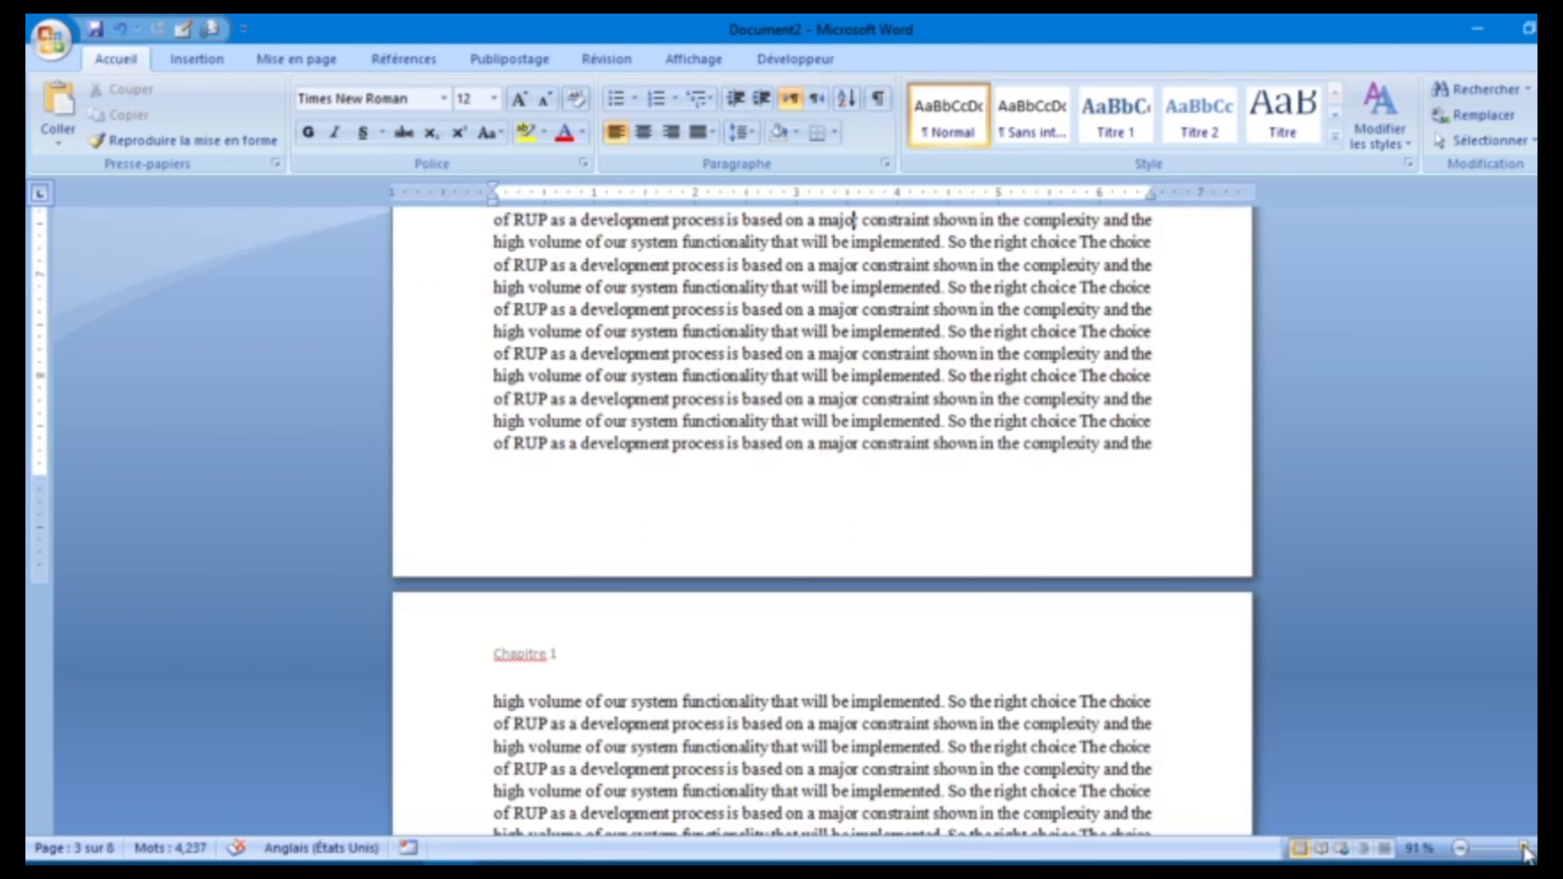
{"action": "left_click", "coordinate": [1524, 850]}
{"action": "left_click", "coordinate": [1516, 851]}
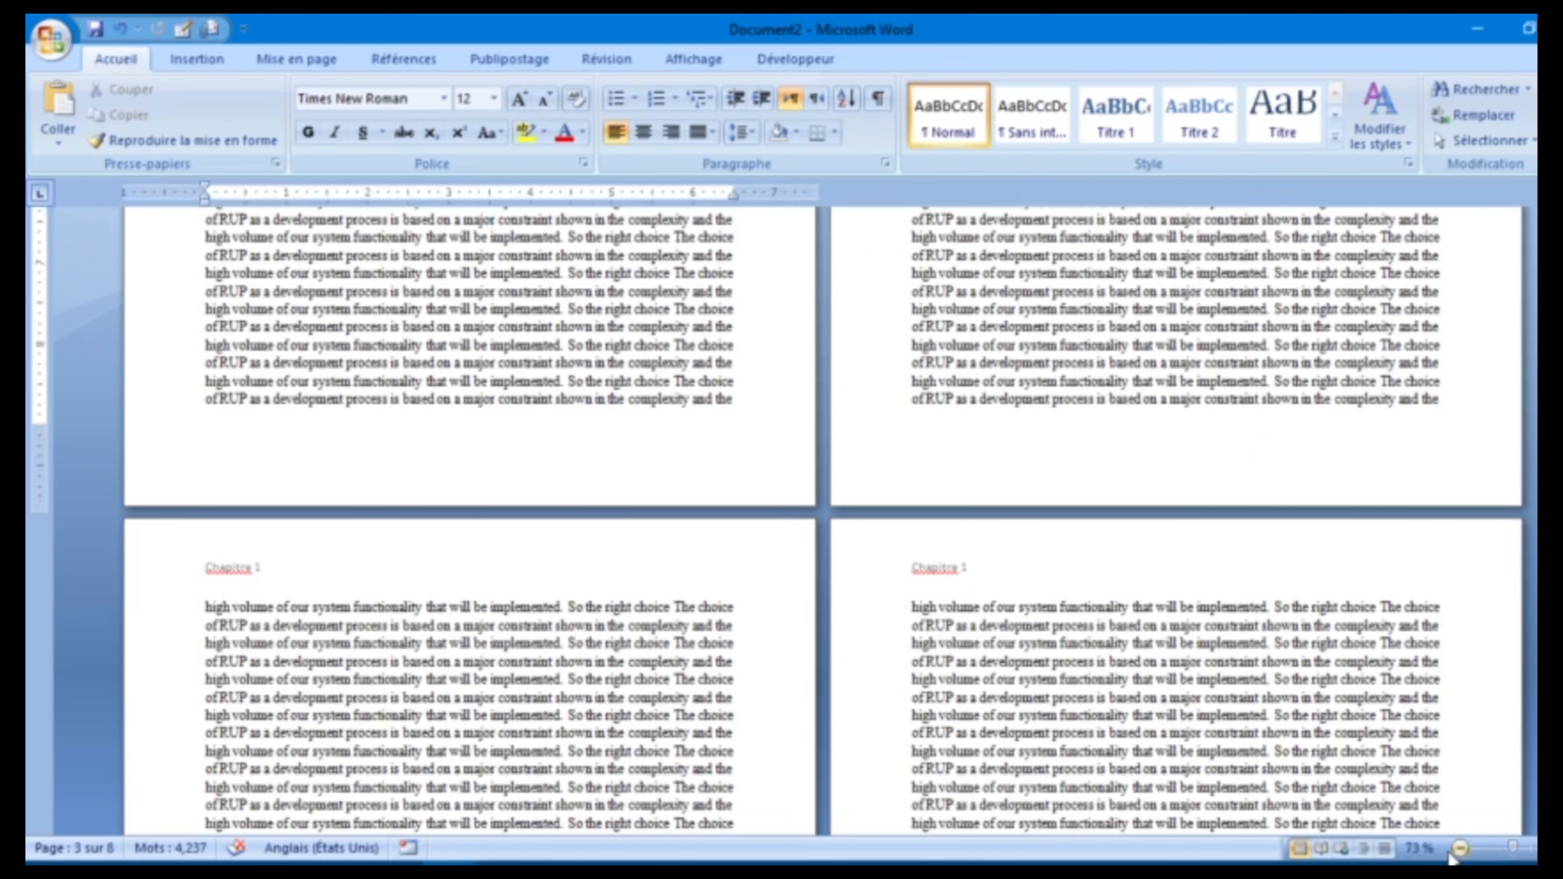
Step: Toggle the different first page option (Première page différente) off and on for section 3 to compare its first-page header
{"action": "left_click_drag", "start_coordinate": [1548, 514], "coordinate": [1548, 228]}
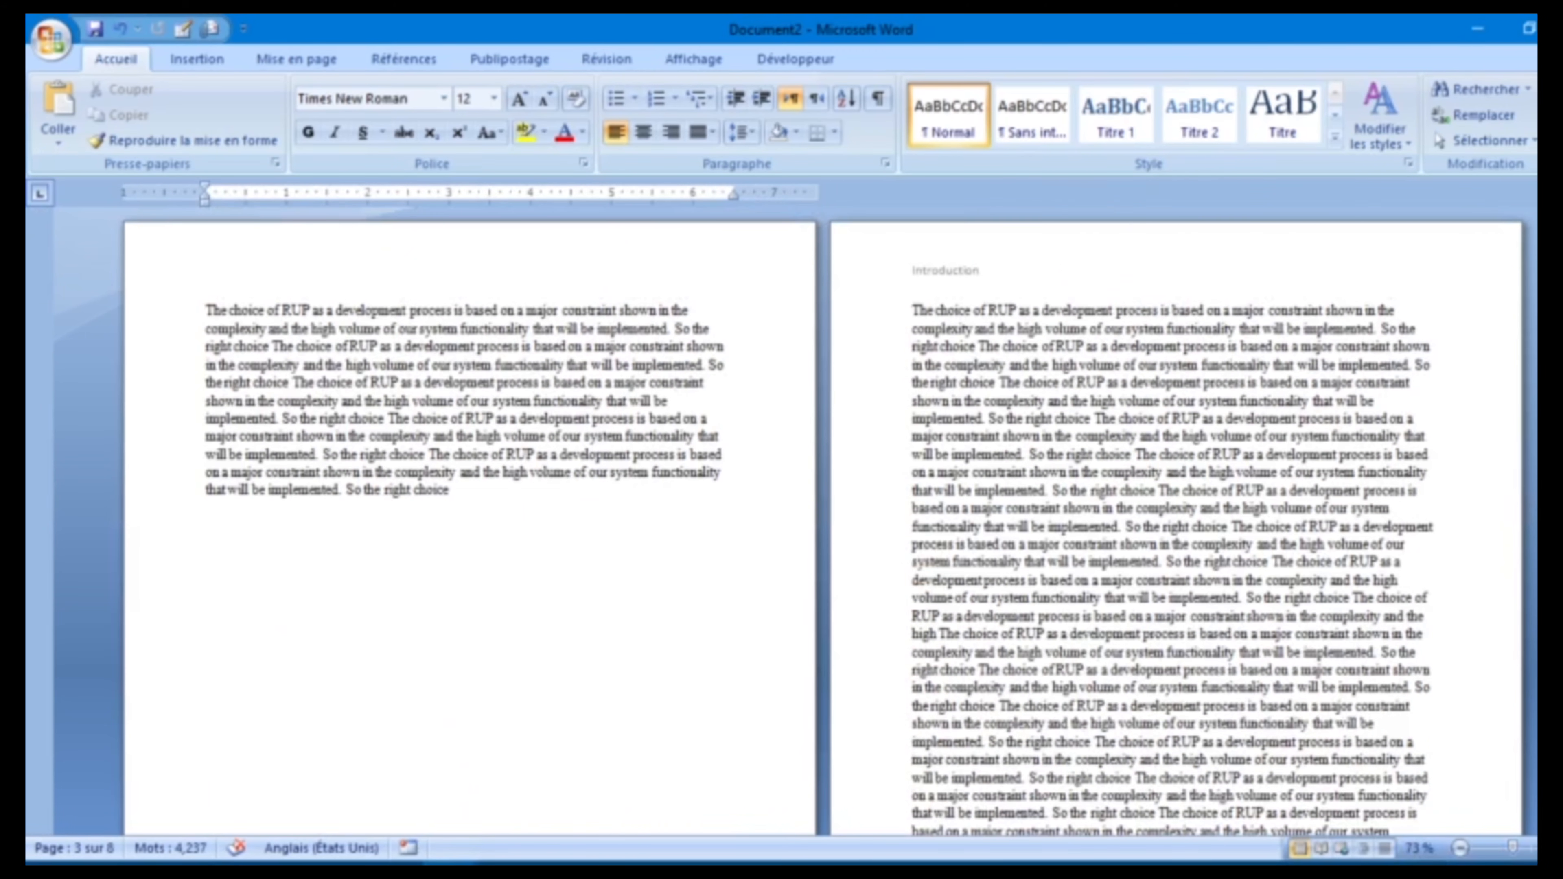
{"action": "scroll", "coordinate": [823, 522], "scroll_direction": "down", "scroll_amount": 10}
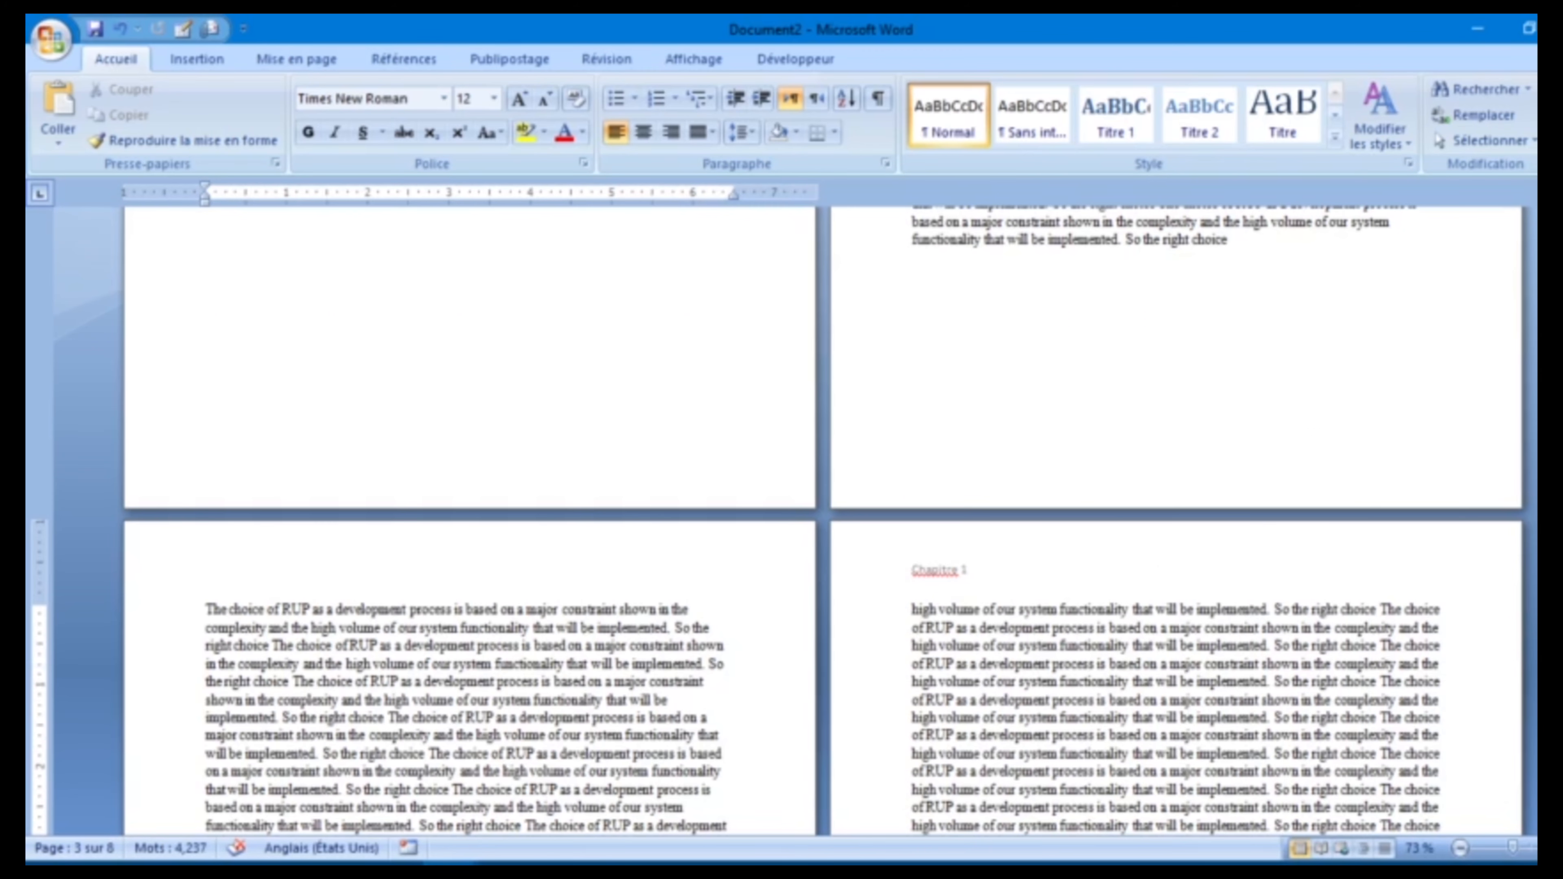
{"action": "double_click", "coordinate": [390, 552]}
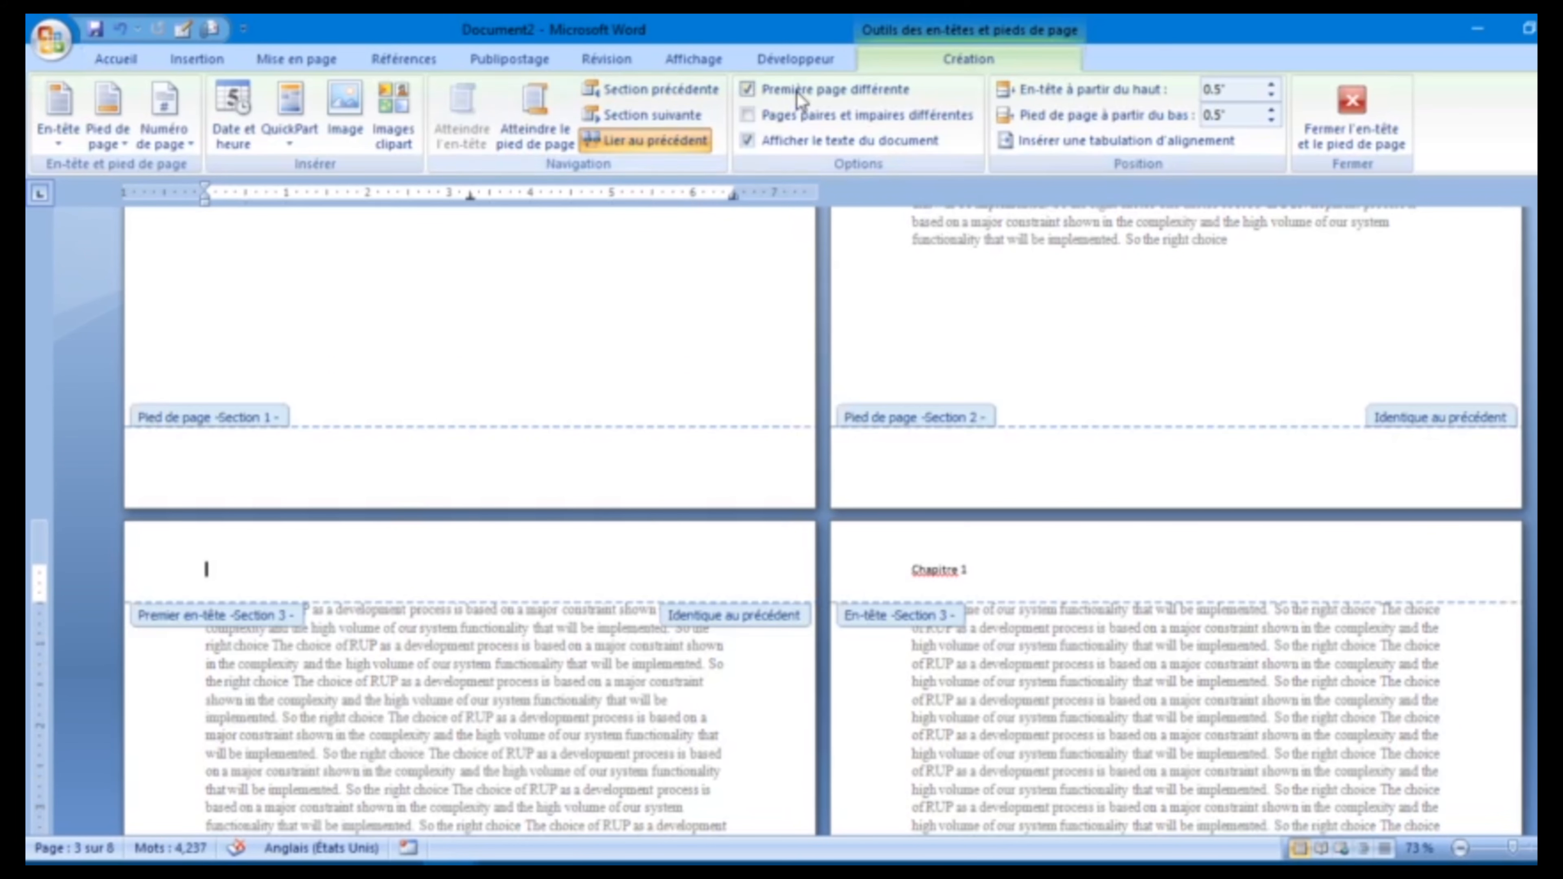
{"action": "left_click", "coordinate": [767, 95]}
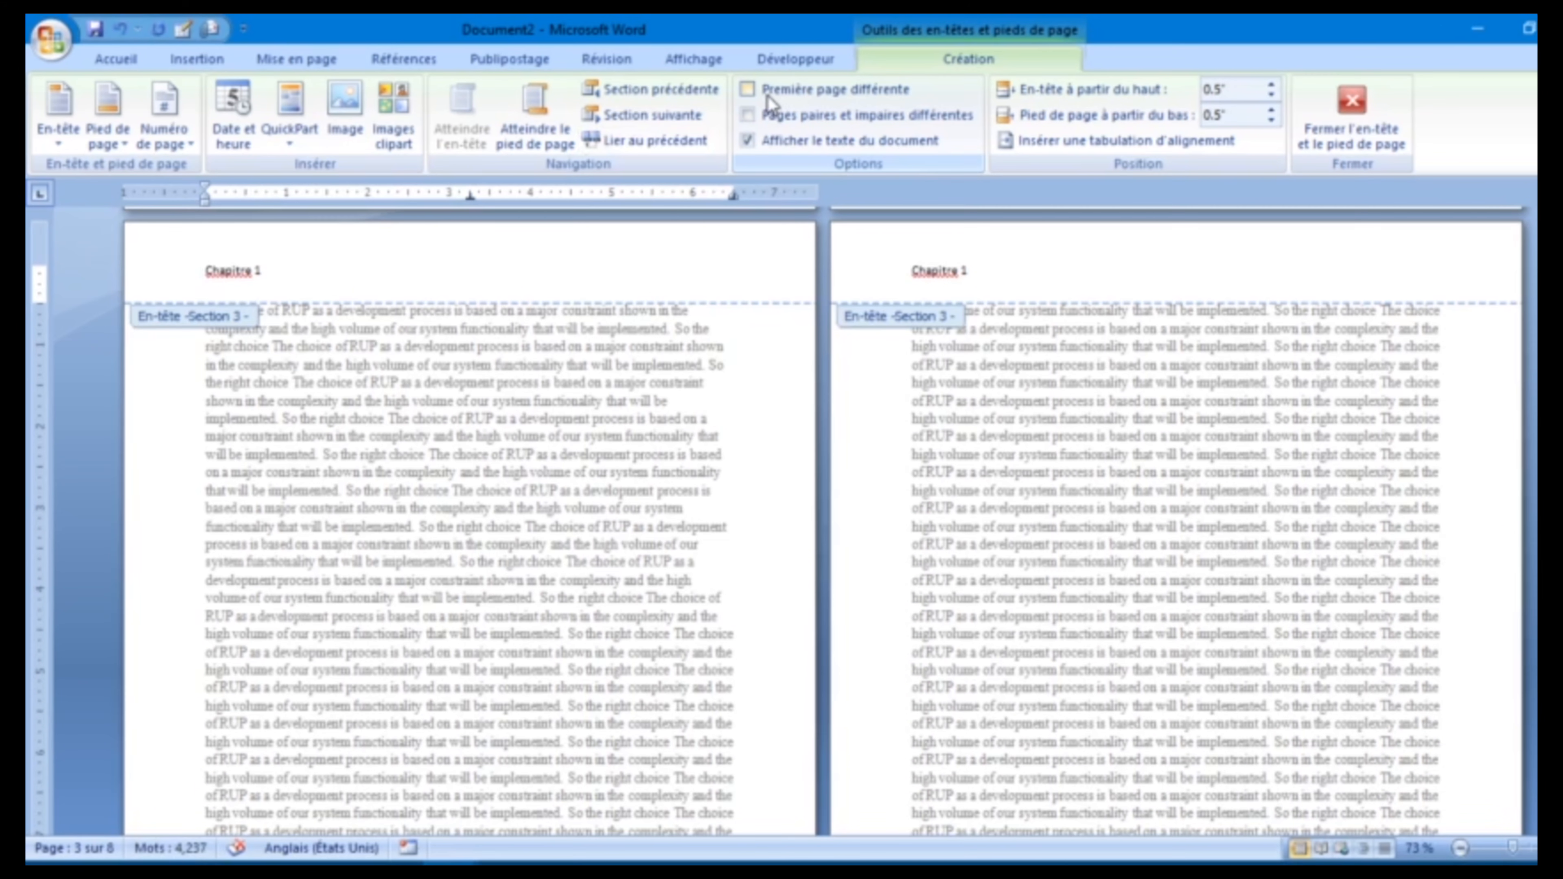
{"action": "left_click", "coordinate": [791, 89]}
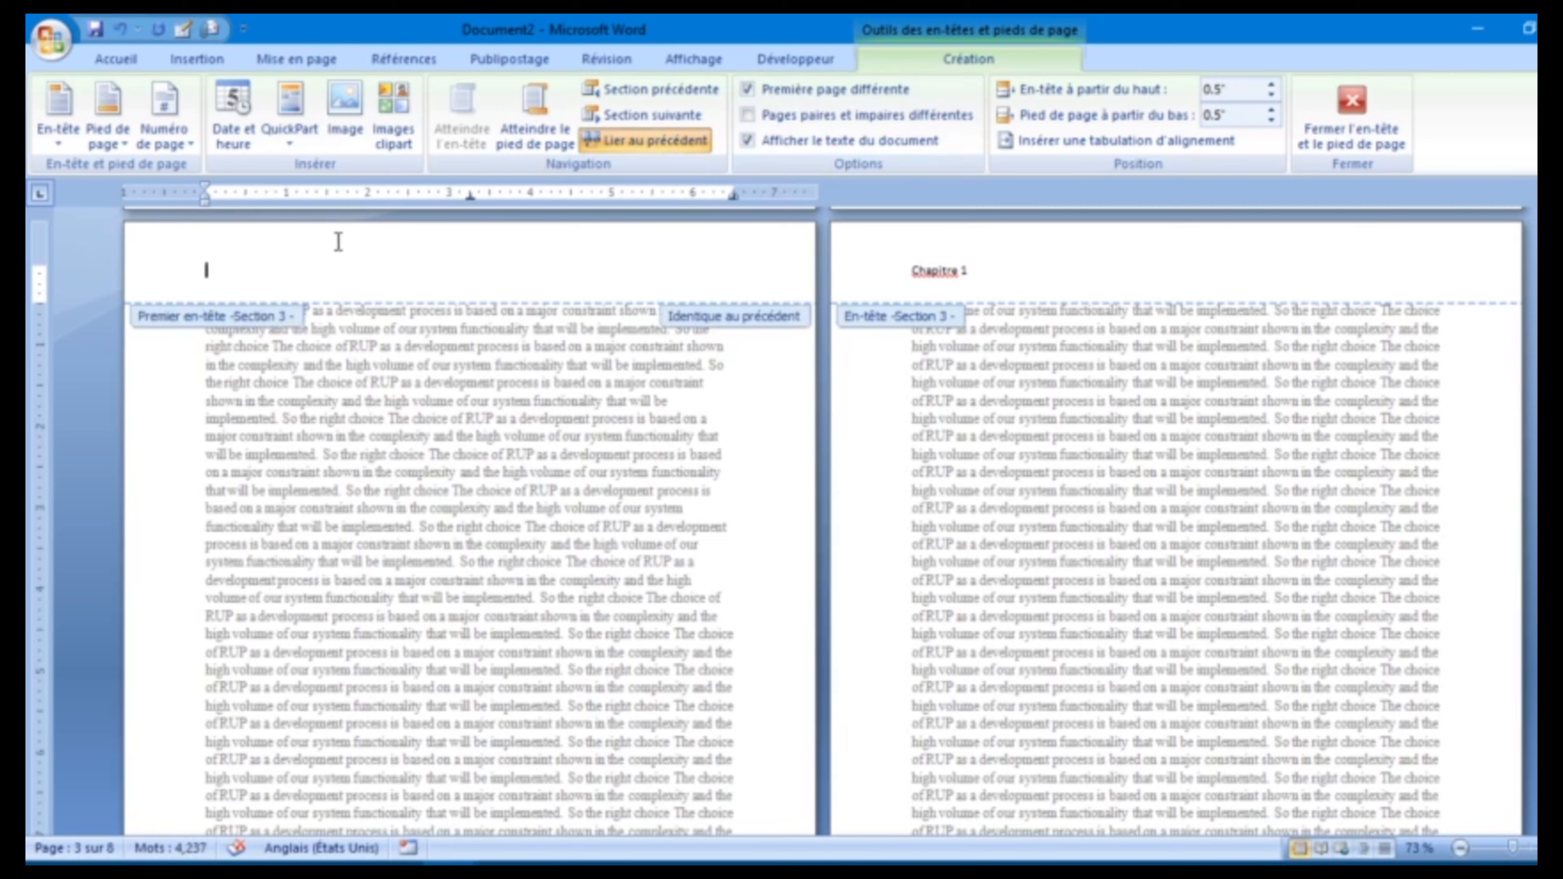
{"action": "left_click", "coordinate": [777, 93]}
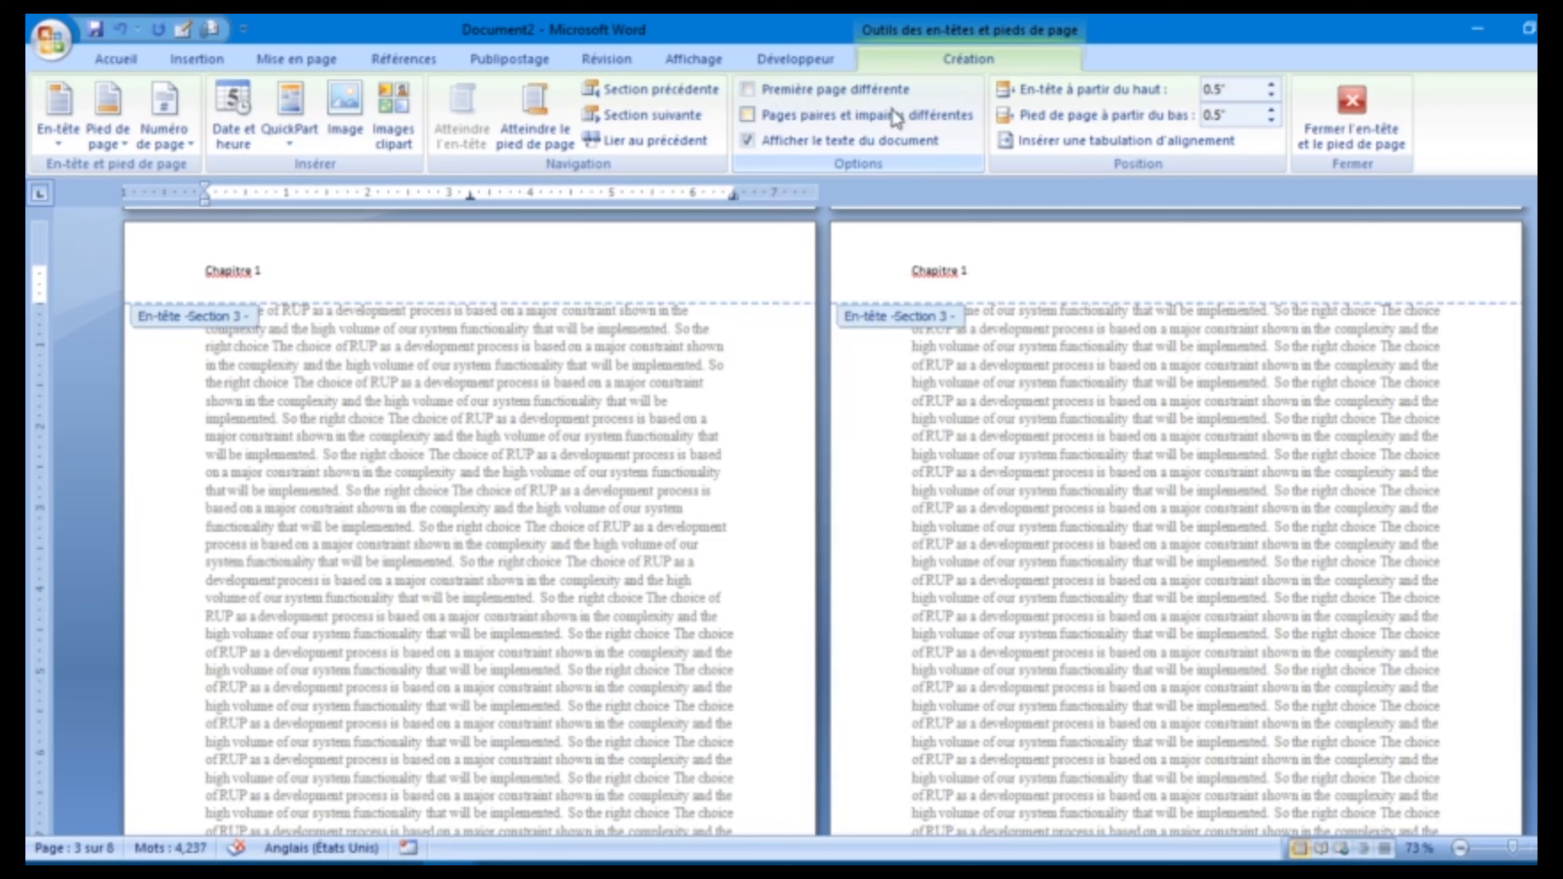
{"action": "left_click", "coordinate": [761, 98]}
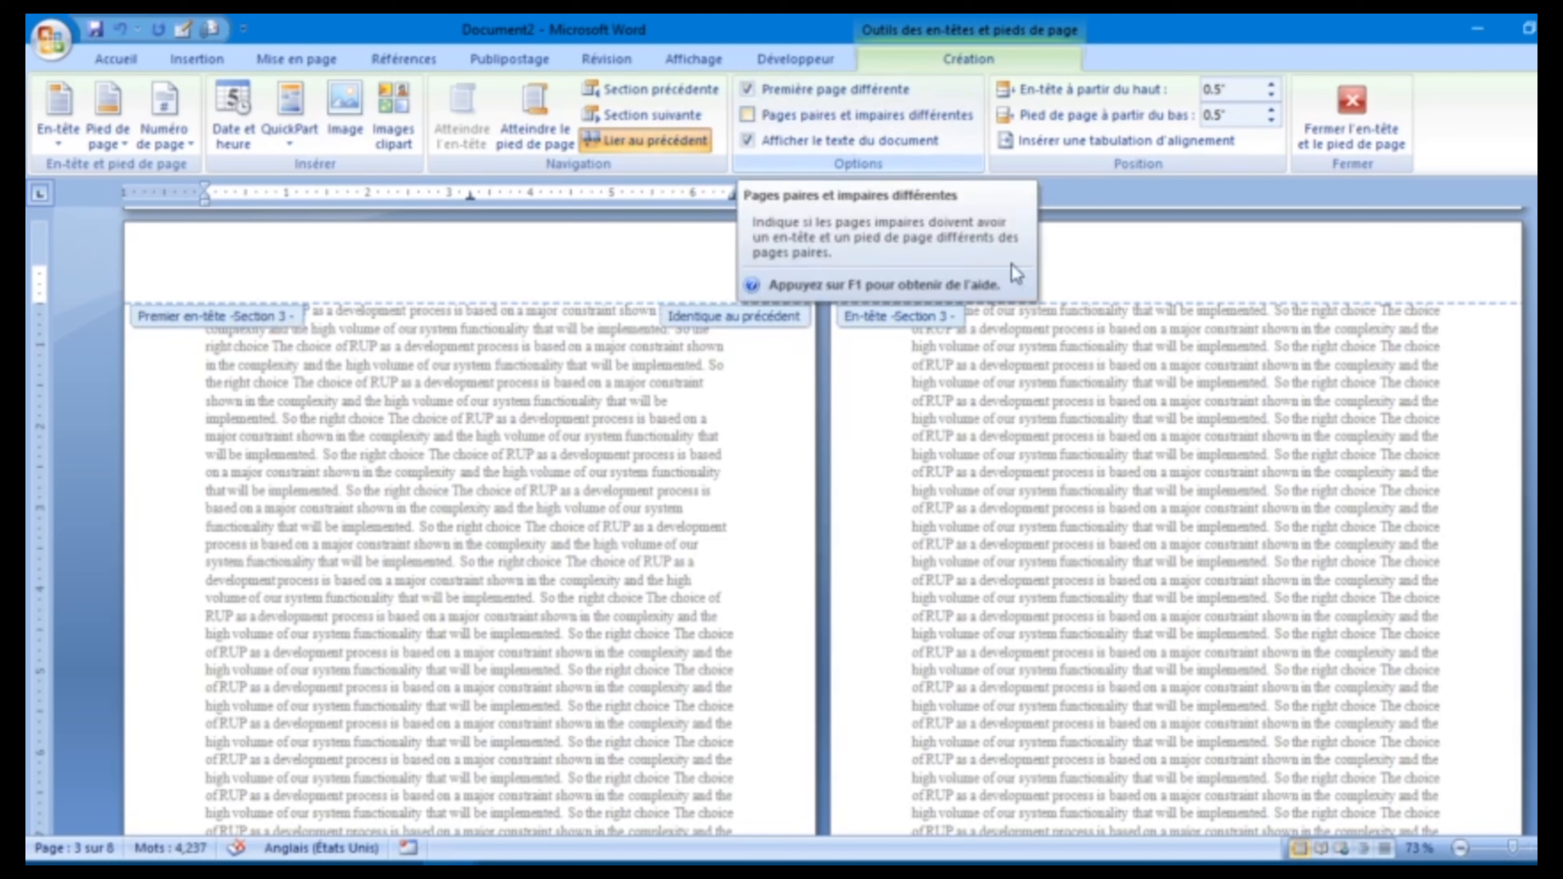
{"action": "double_click", "coordinate": [946, 317]}
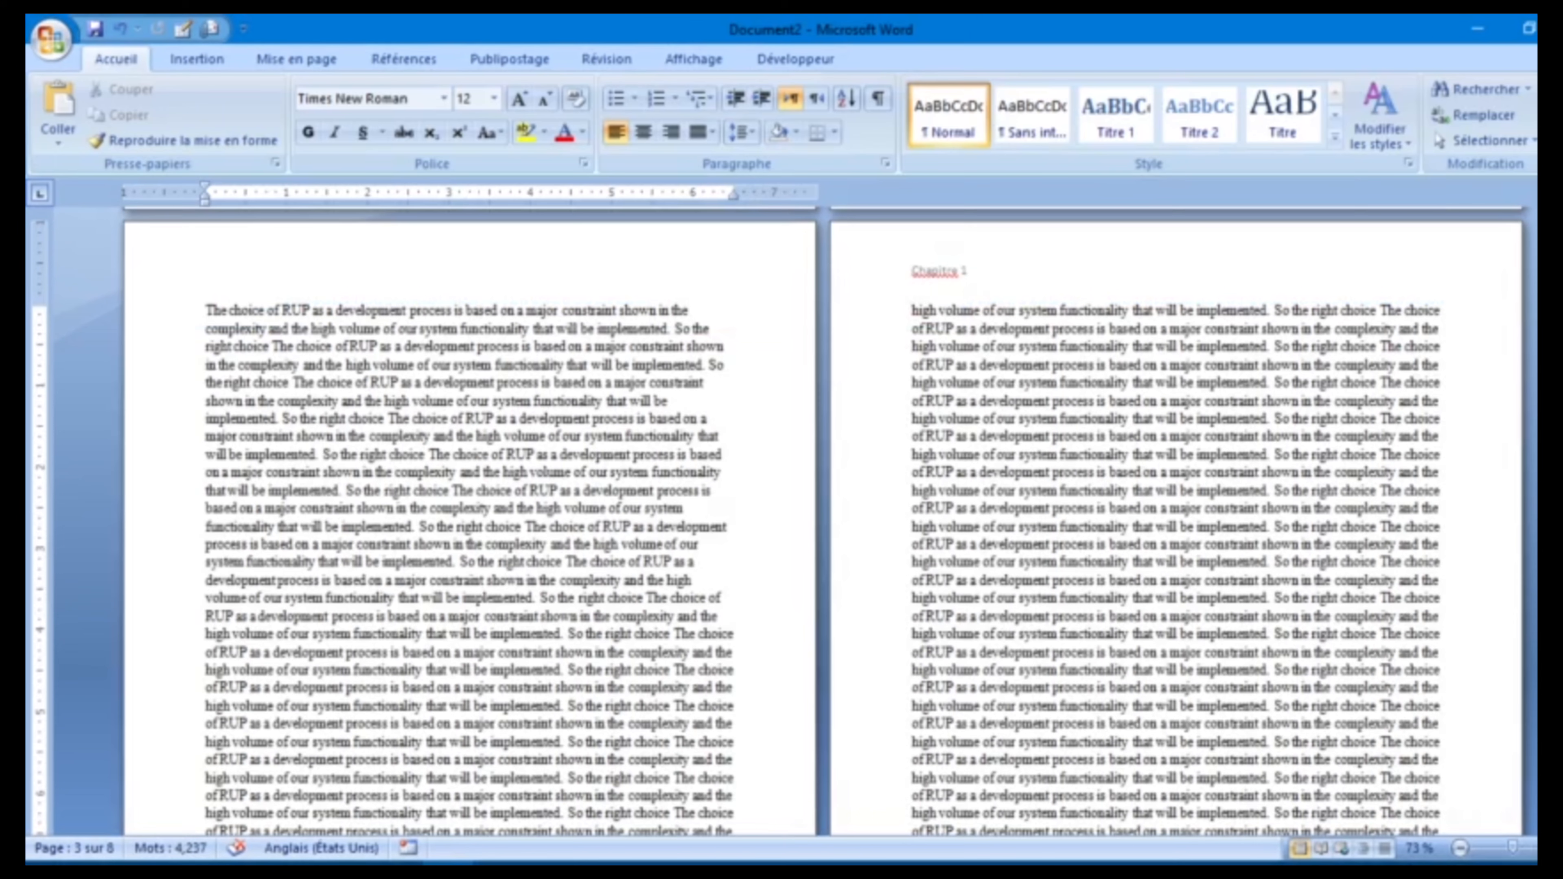
Step: Insert a next-page section break (Page suivante) after the last line of text on page 8
{"action": "left_click", "coordinate": [1498, 850]}
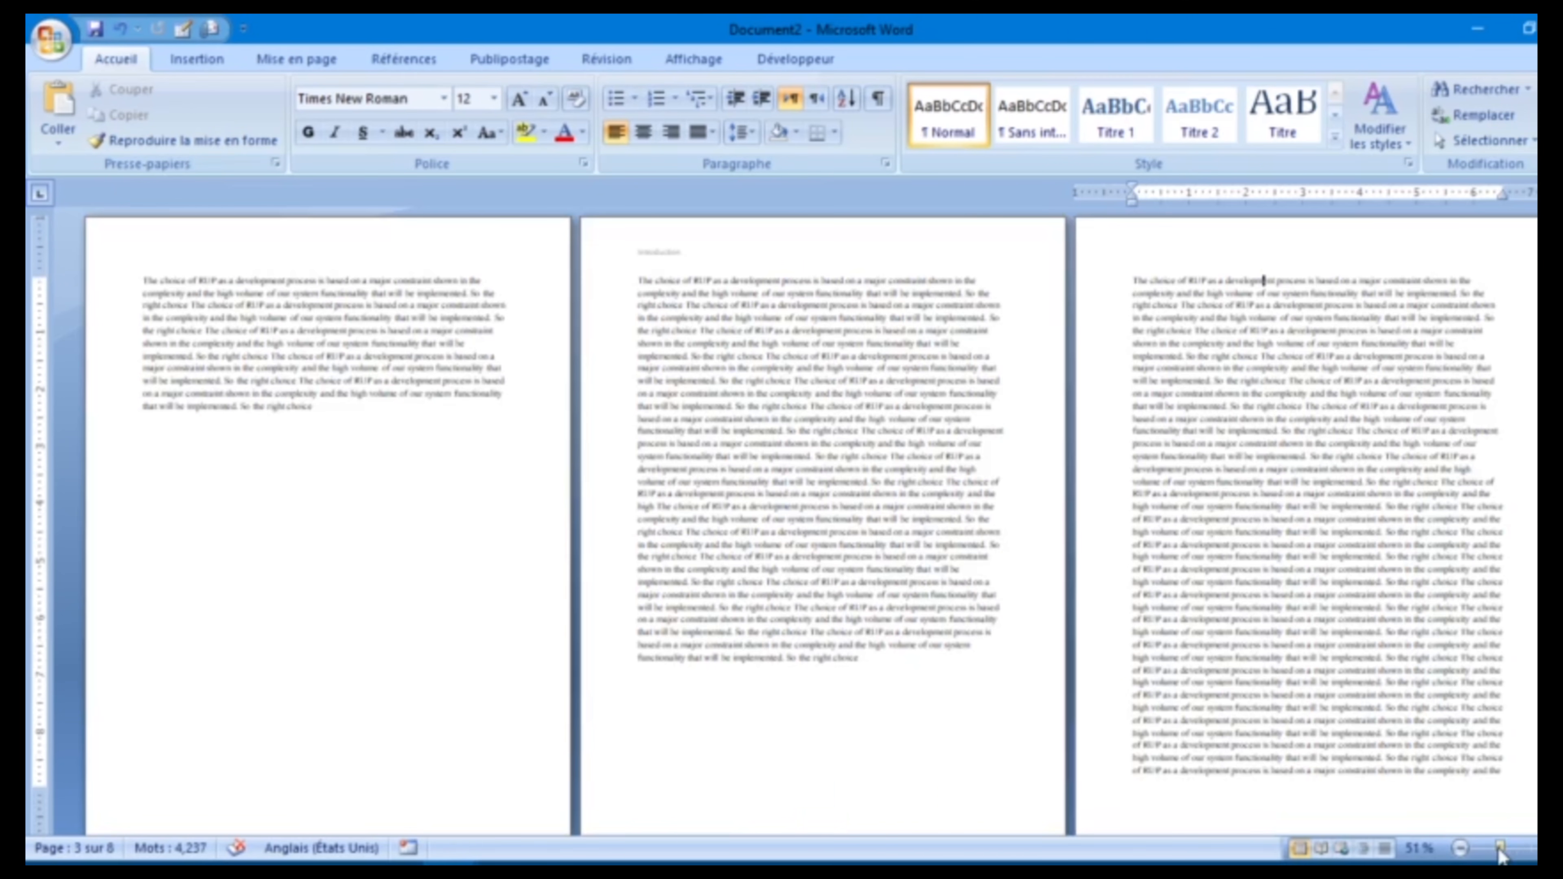
{"action": "left_click_drag", "start_coordinate": [1538, 377], "coordinate": [1538, 617]}
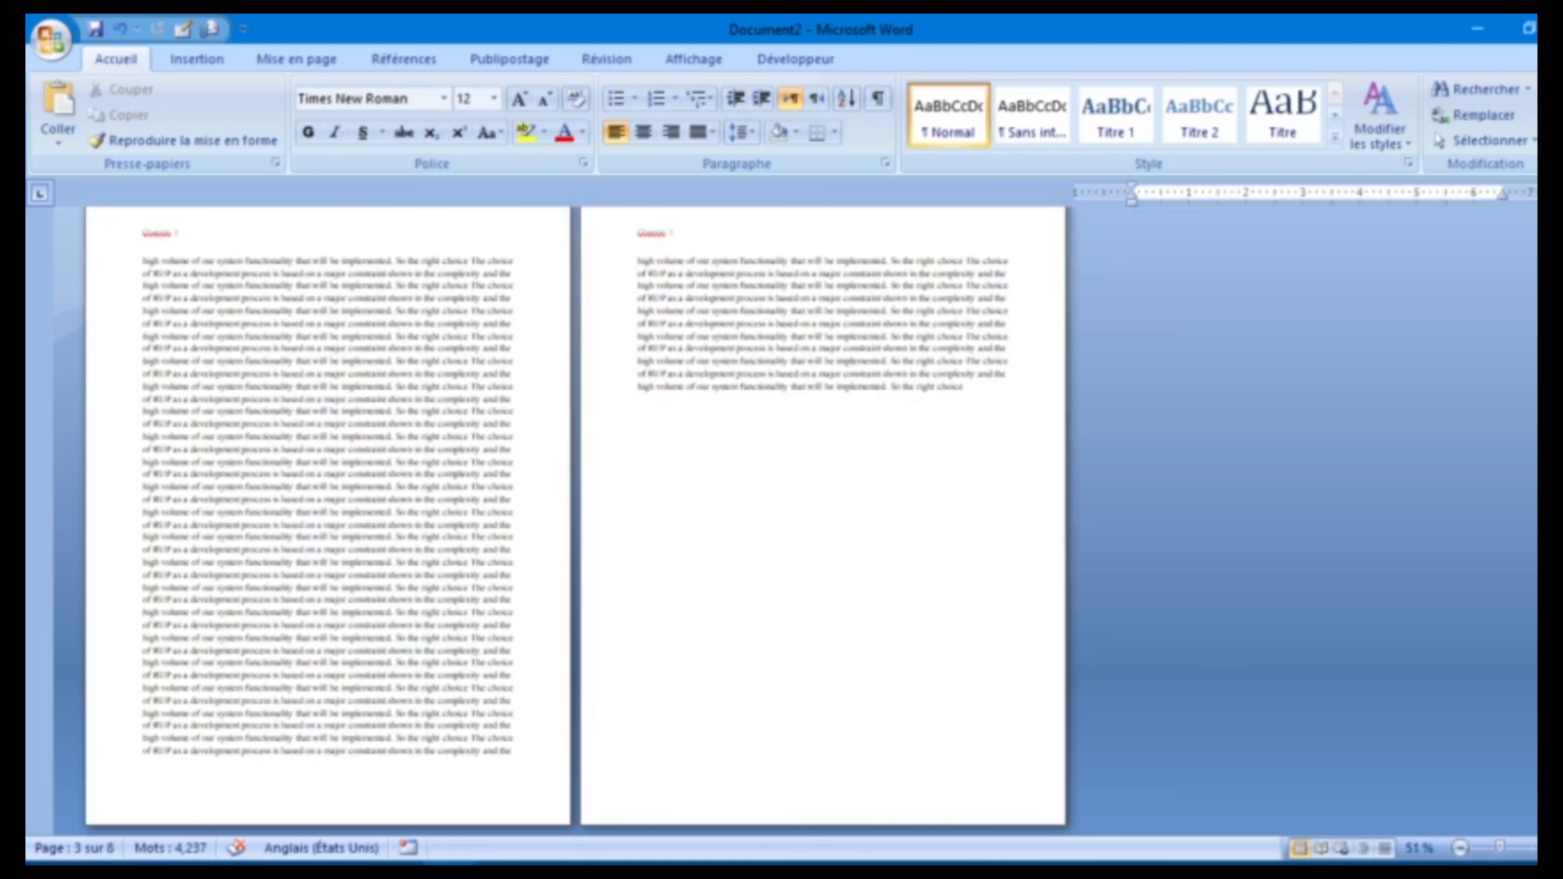
{"action": "left_click", "coordinate": [985, 401]}
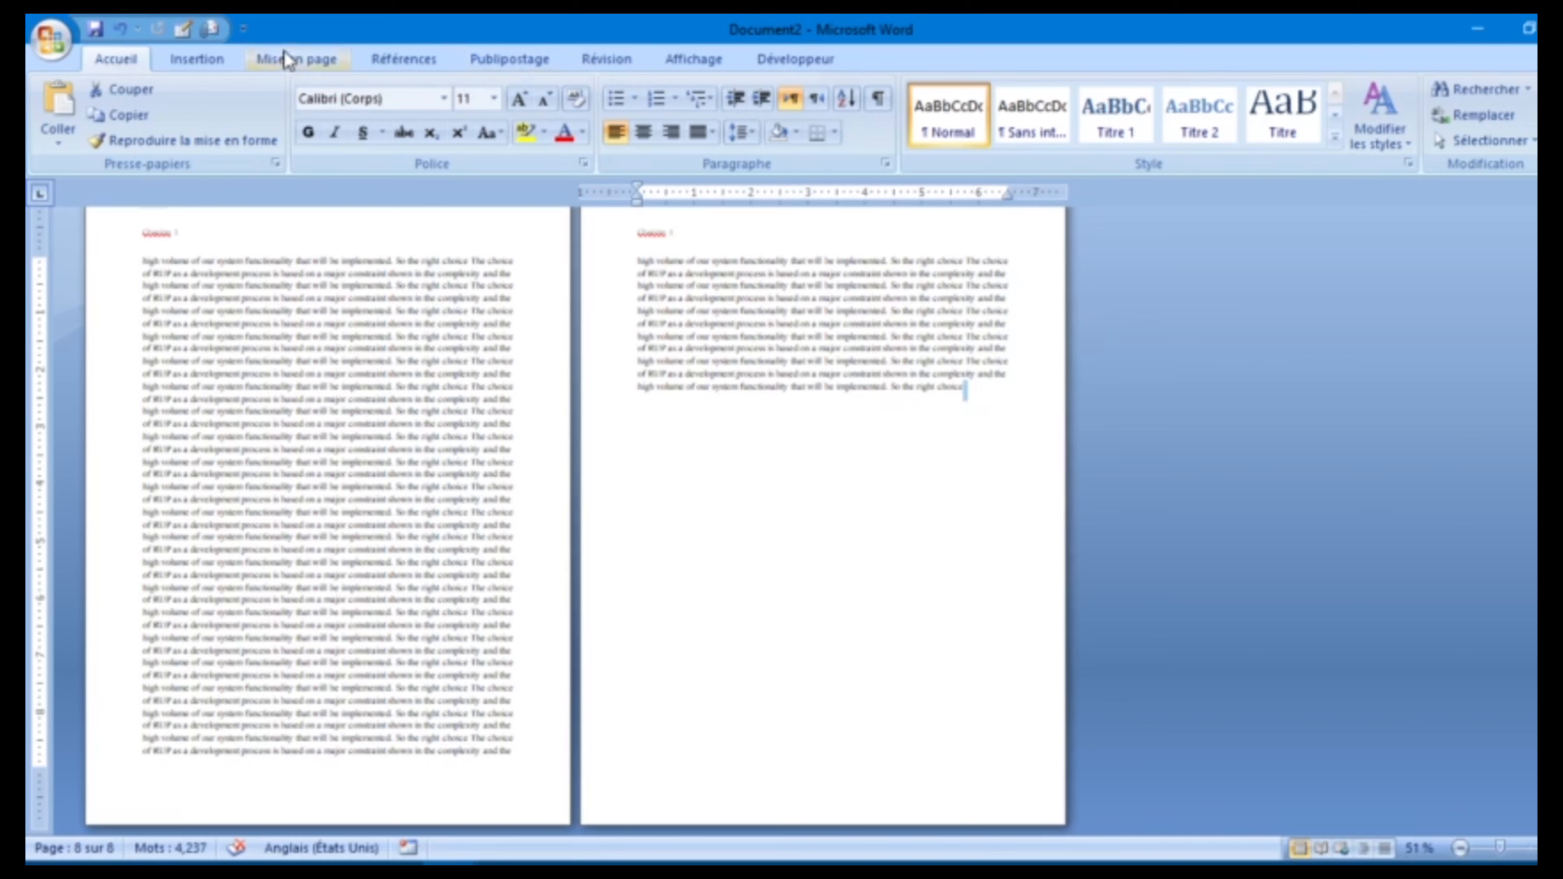
{"action": "left_click", "coordinate": [300, 59]}
{"action": "left_click", "coordinate": [487, 100]}
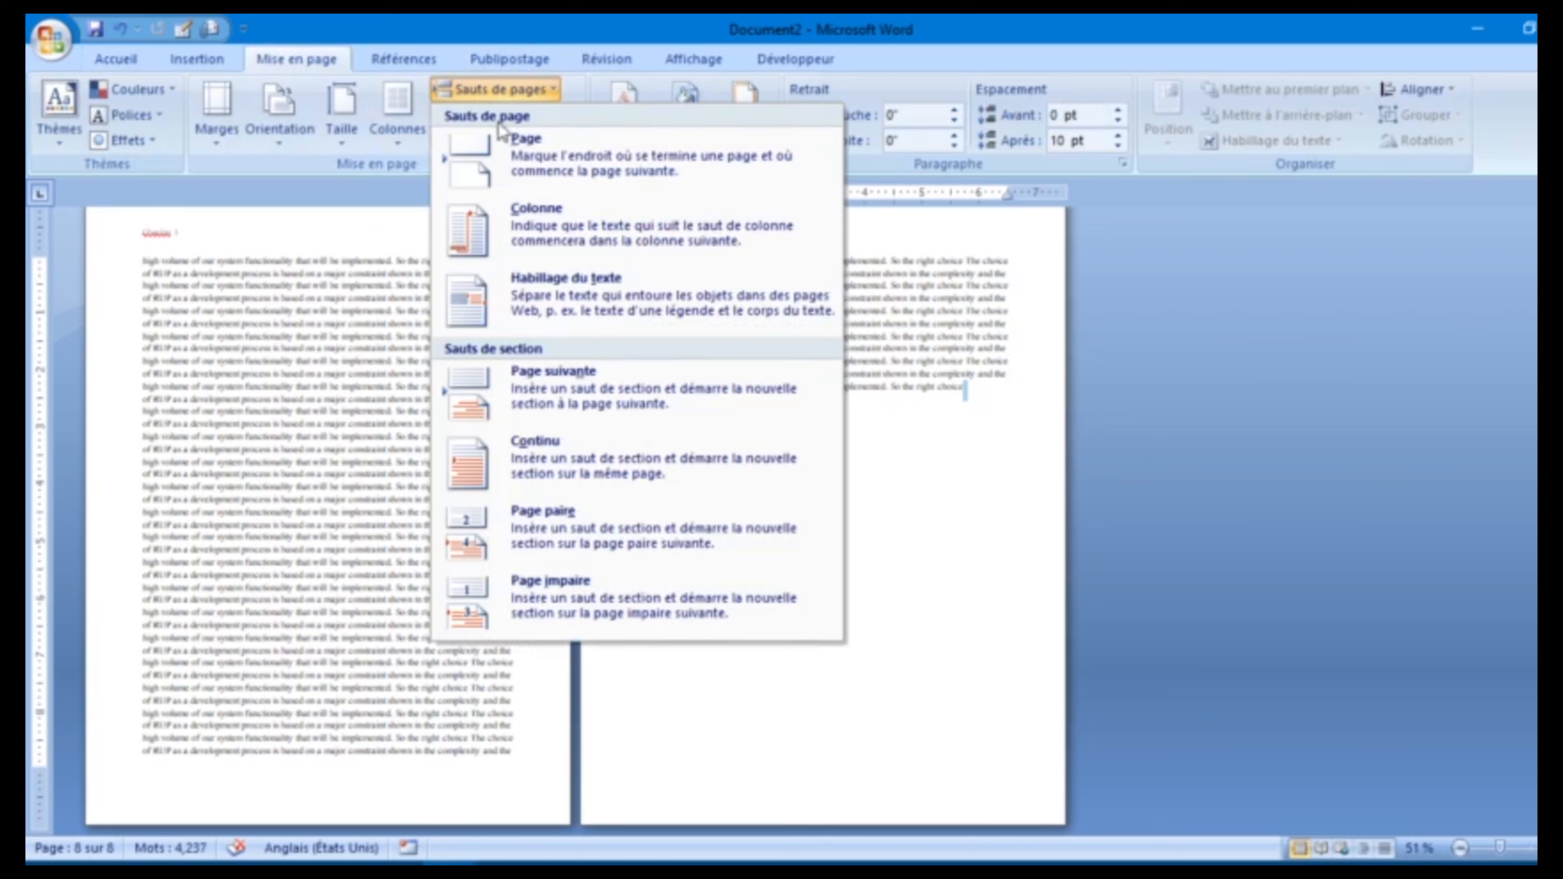
{"action": "left_click", "coordinate": [571, 398]}
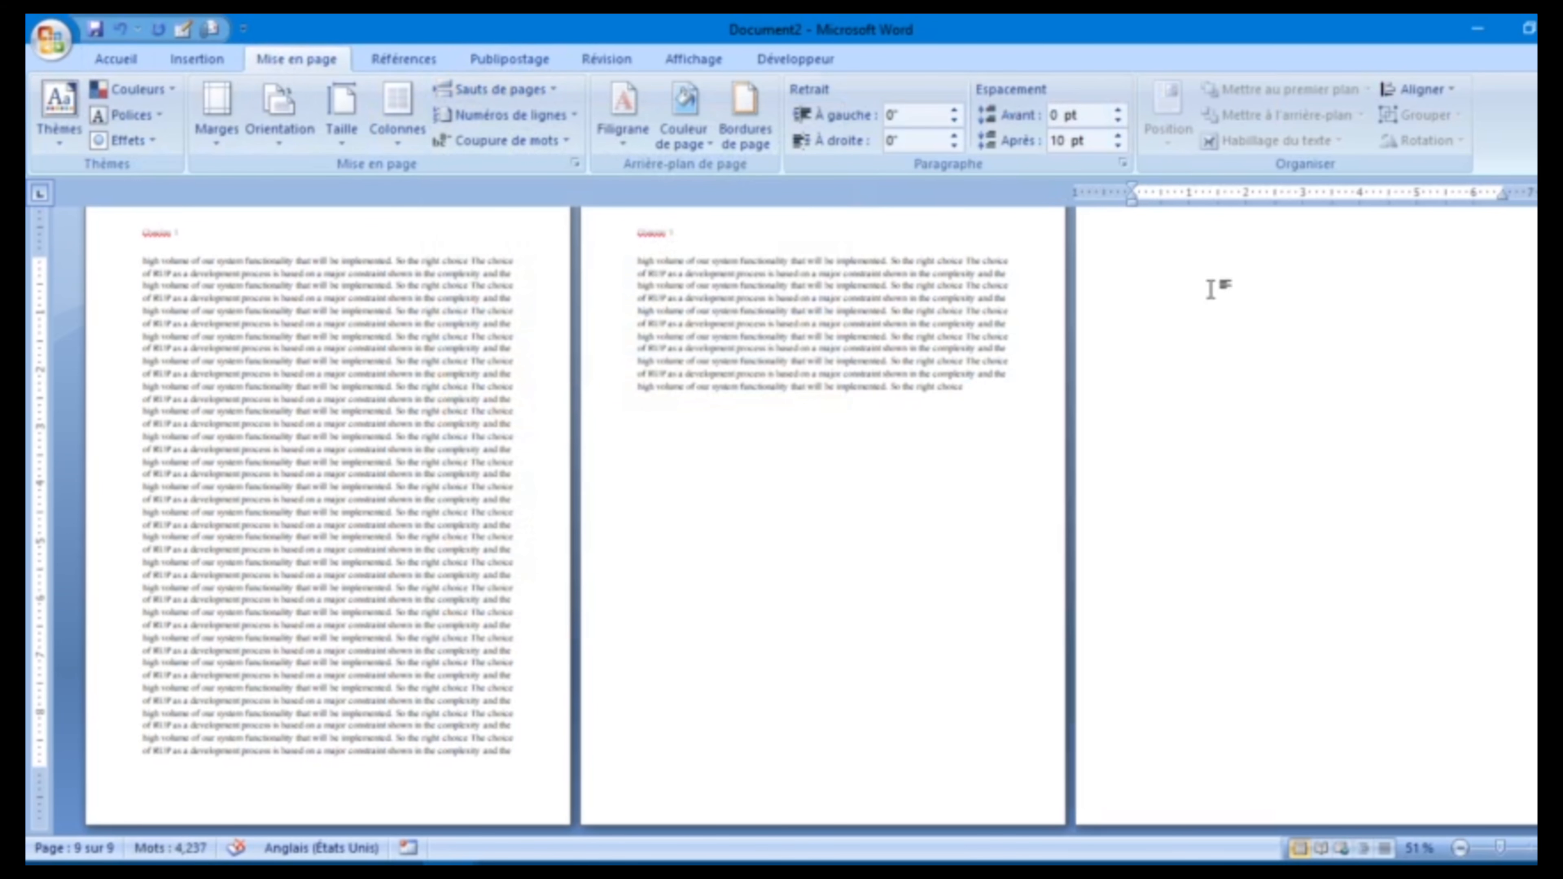
Step: Turn off the different first page option for the section 4 header on page 9 and unlink it from the previous section
{"action": "double_click", "coordinate": [1141, 229]}
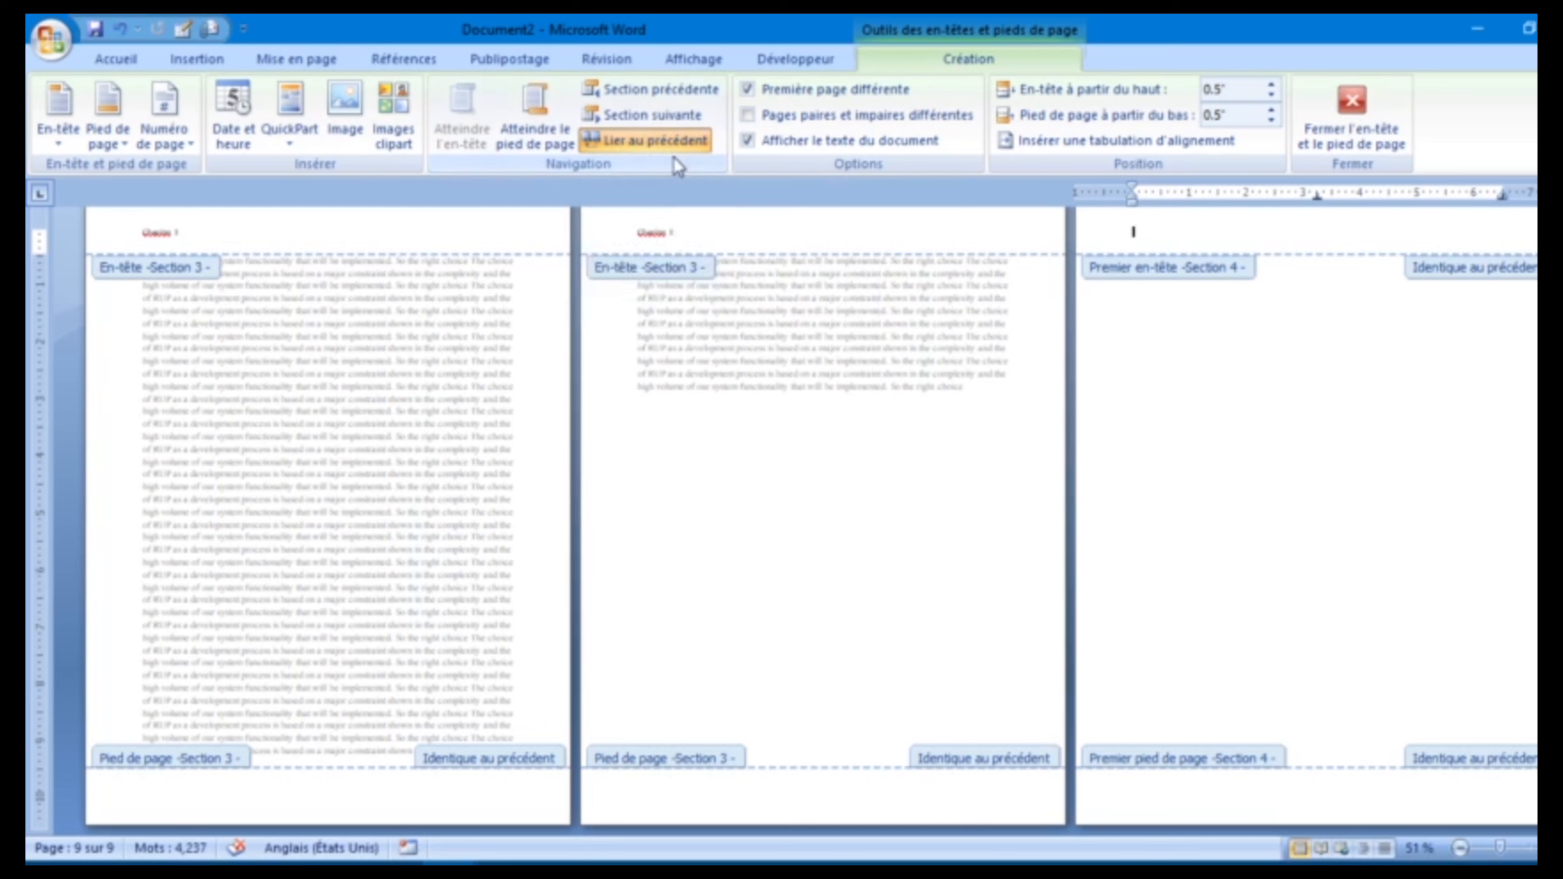
{"action": "left_click", "coordinate": [748, 91]}
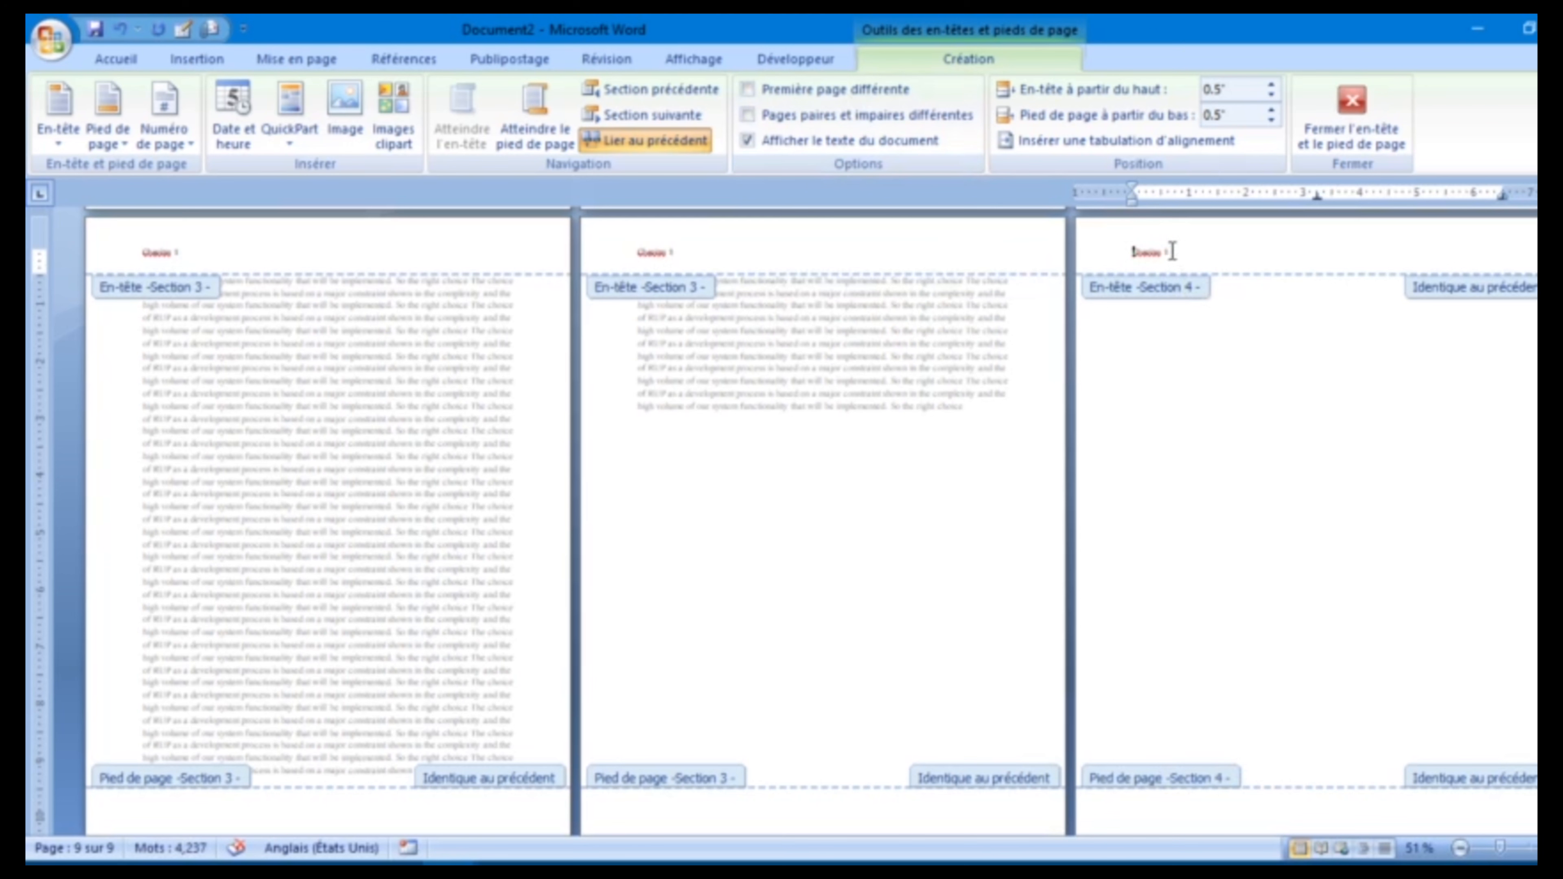
{"action": "left_click", "coordinate": [693, 143]}
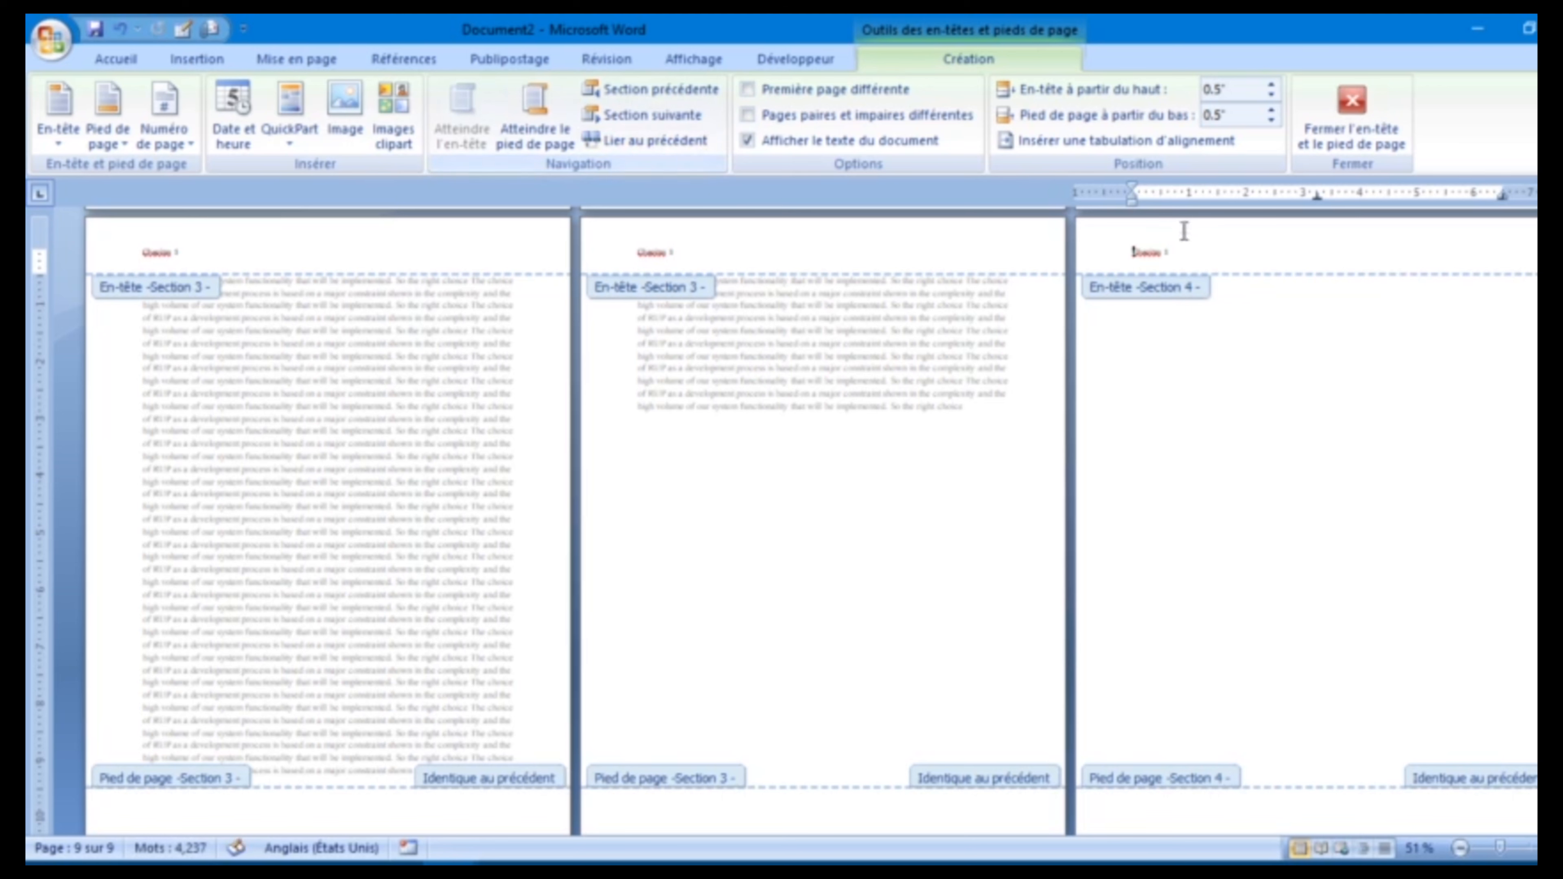
Step: Change the section 4 header text to "Chapitre 2" and return to the body text
{"action": "left_click", "coordinate": [1197, 253]}
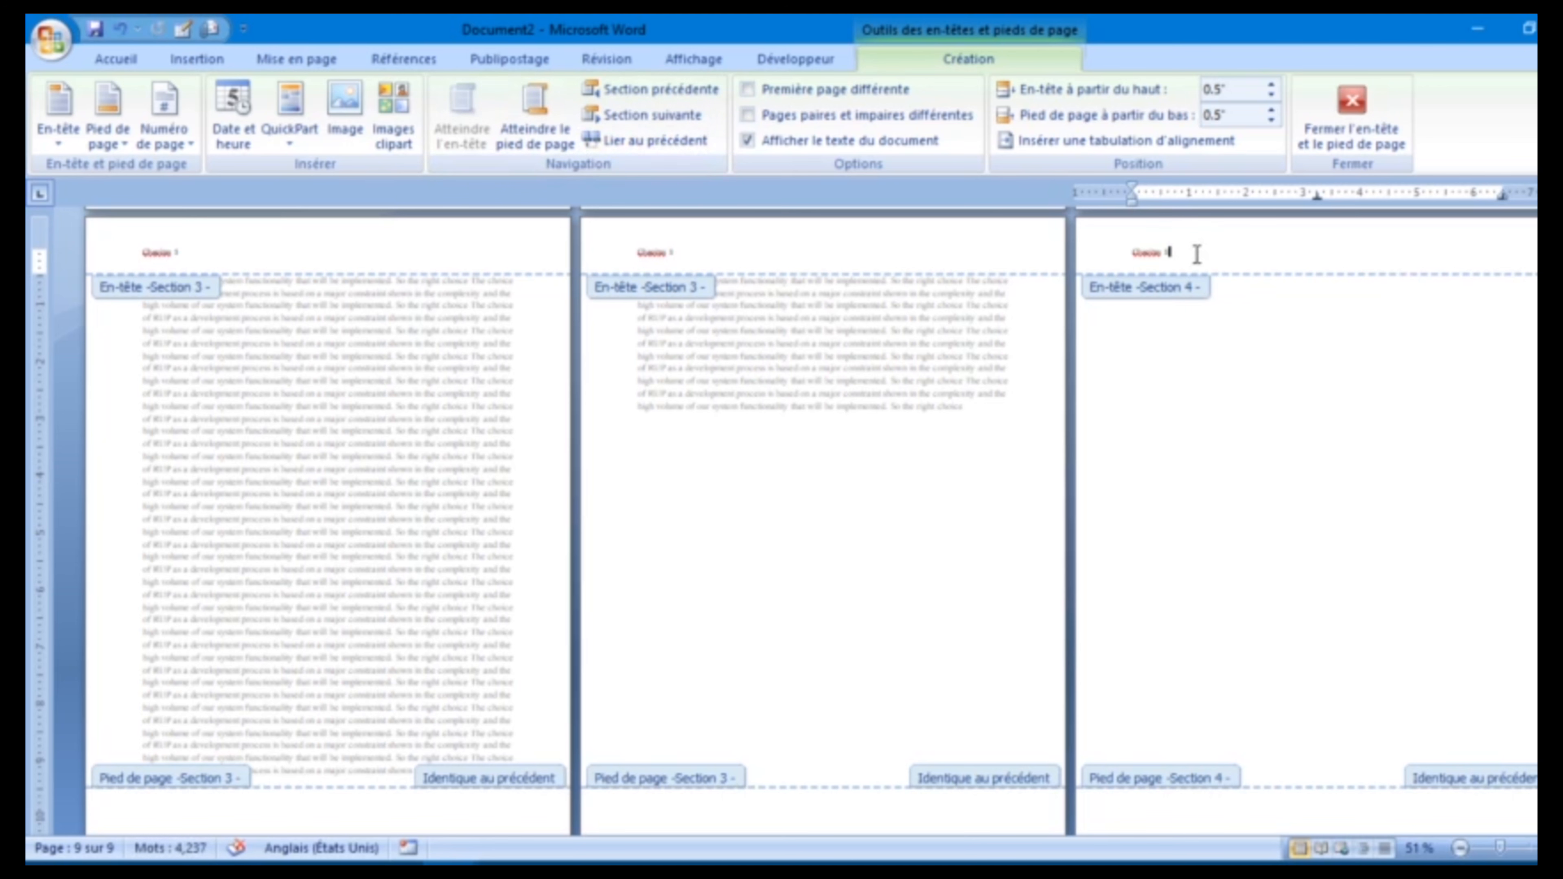
{"action": "double_click", "coordinate": [1168, 255]}
{"action": "type", "text": "21"}
{"action": "key", "text": "BackSpace"}
{"action": "double_click", "coordinate": [1142, 301]}
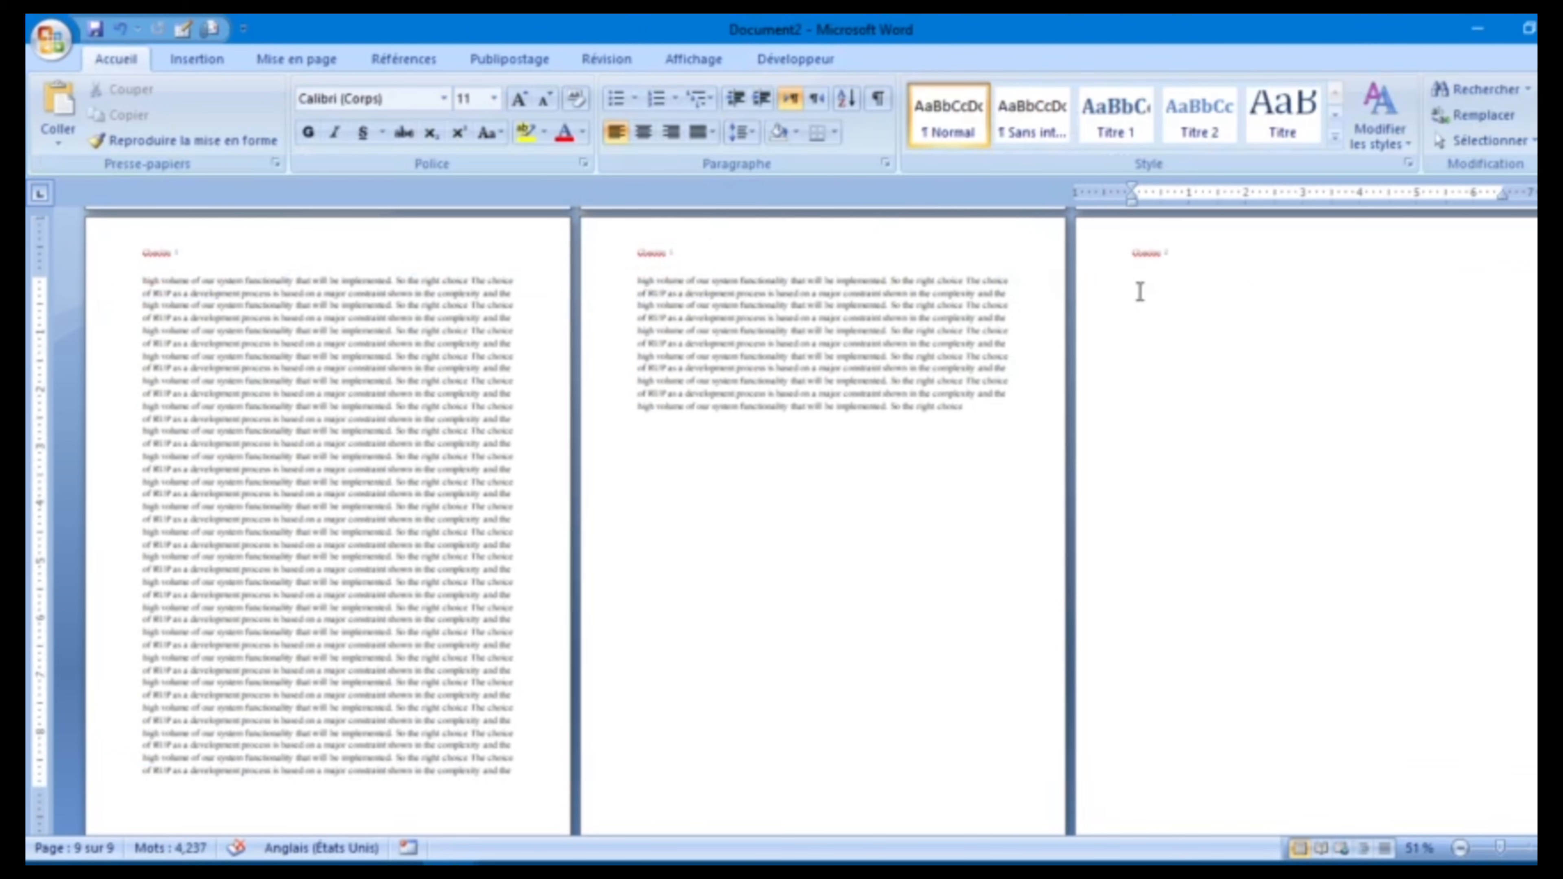
Step: Examine the headers on the last Chapitre 1 pages and the Chapitre 2 page at several zoom levels
{"action": "left_click_drag", "start_coordinate": [1501, 849], "coordinate": [1524, 850]}
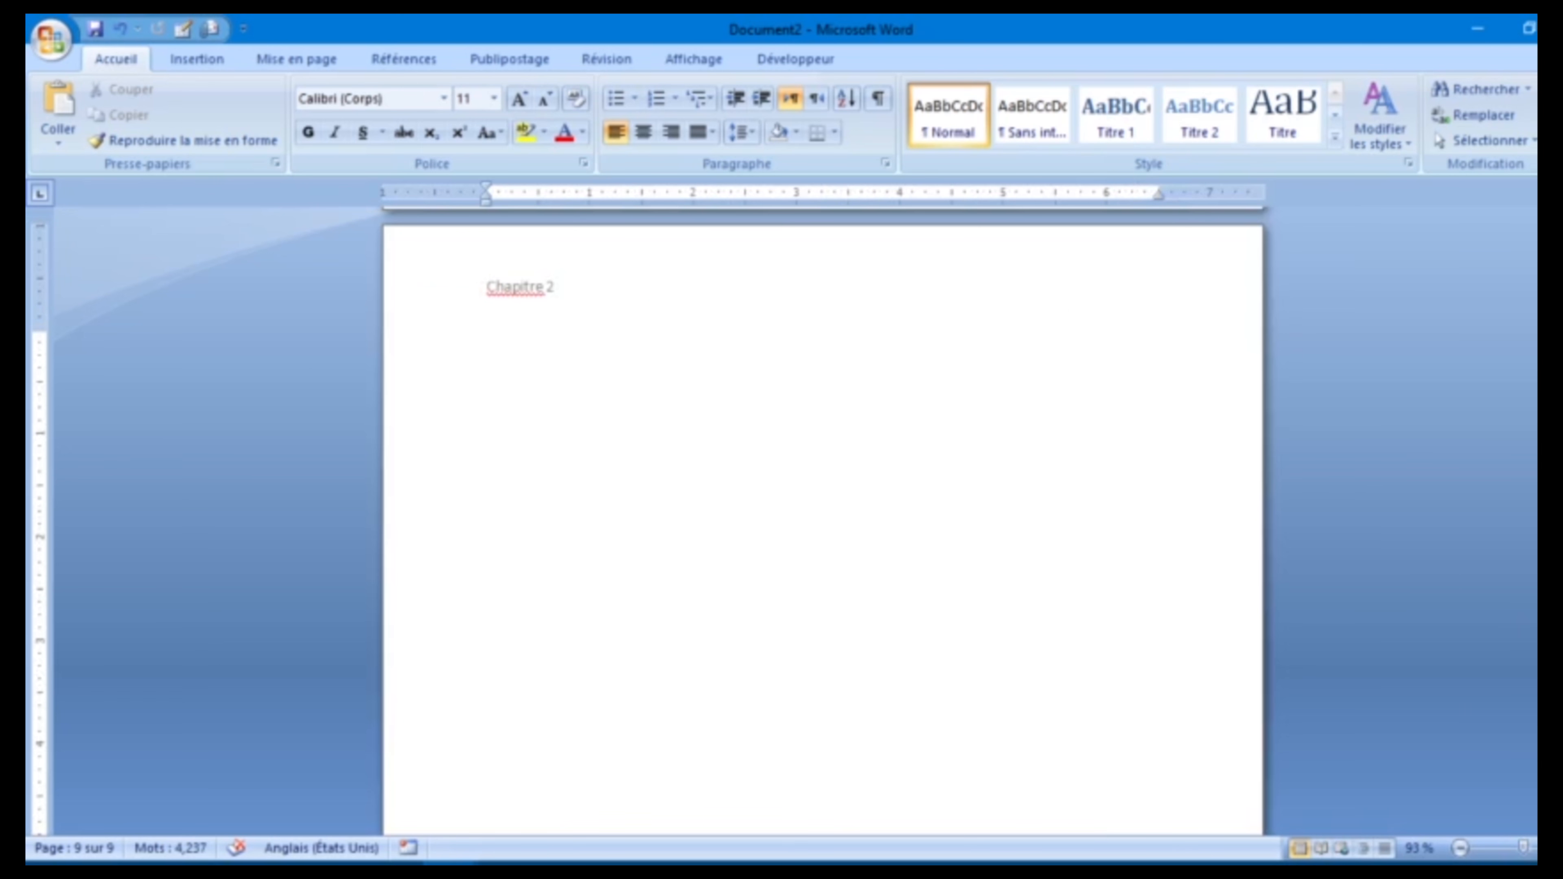
{"action": "left_click_drag", "start_coordinate": [1548, 687], "coordinate": [1548, 715]}
{"action": "key", "text": "Up"}
{"action": "type", "text": "high volume of our system functionality that will be implemented. So the right choice The choice of RUP as a development process is based on a major constraint shown in the complexity and the"}
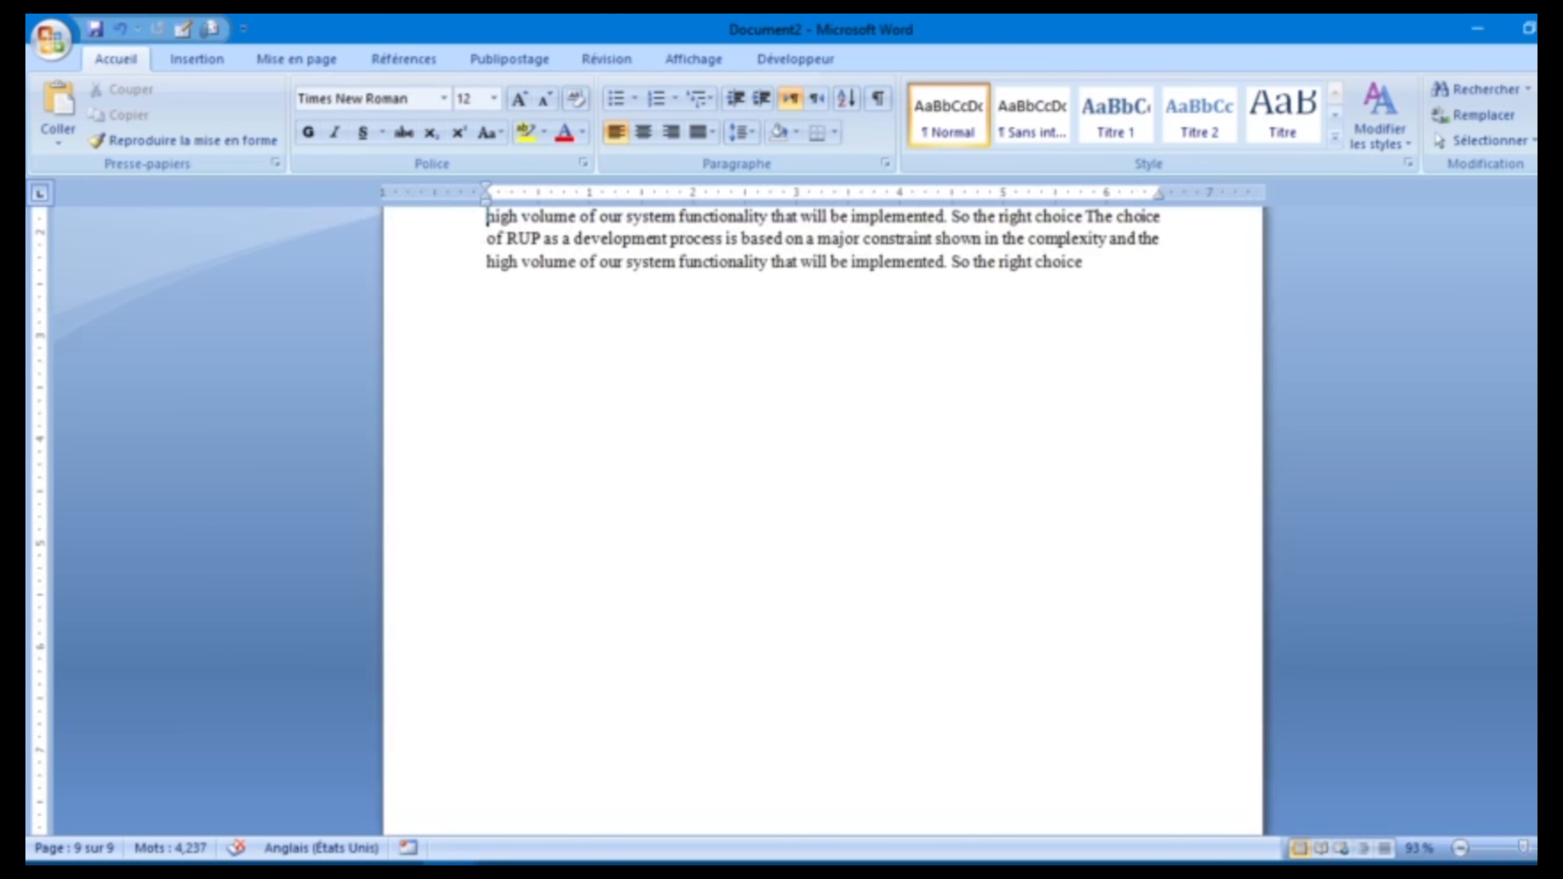
{"action": "key", "text": "ctrl+v"}
{"action": "key", "text": "ctrl+v"}
{"action": "key", "text": "ctrl+v"}
{"action": "key", "text": "ctrl+v"}
{"action": "key", "text": "ctrl+v"}
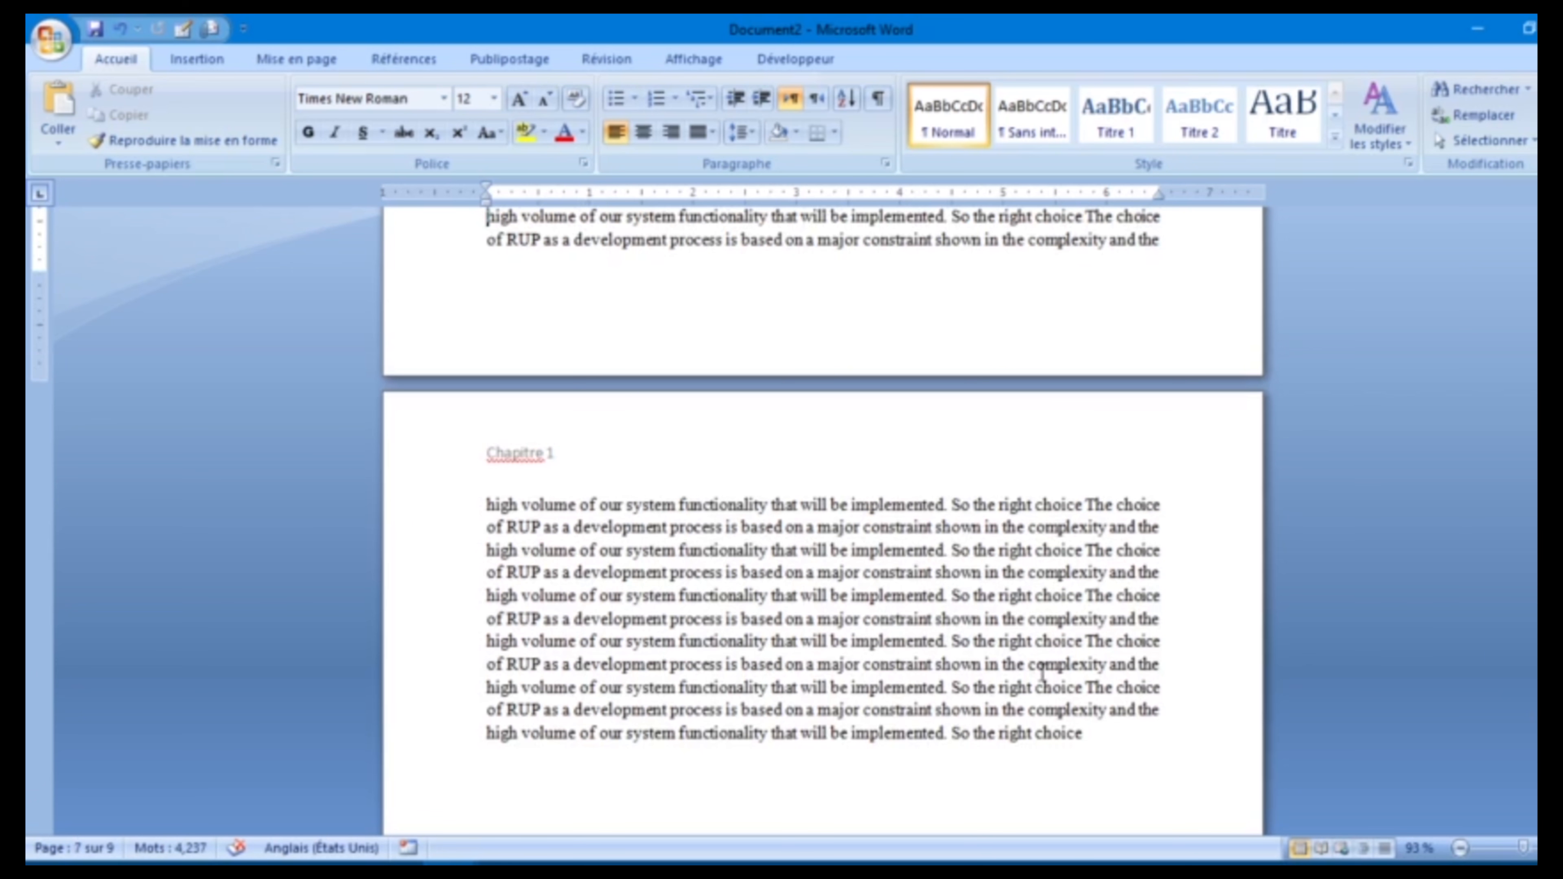
{"action": "scroll", "coordinate": [824, 521], "scroll_direction": "down", "scroll_amount": 14}
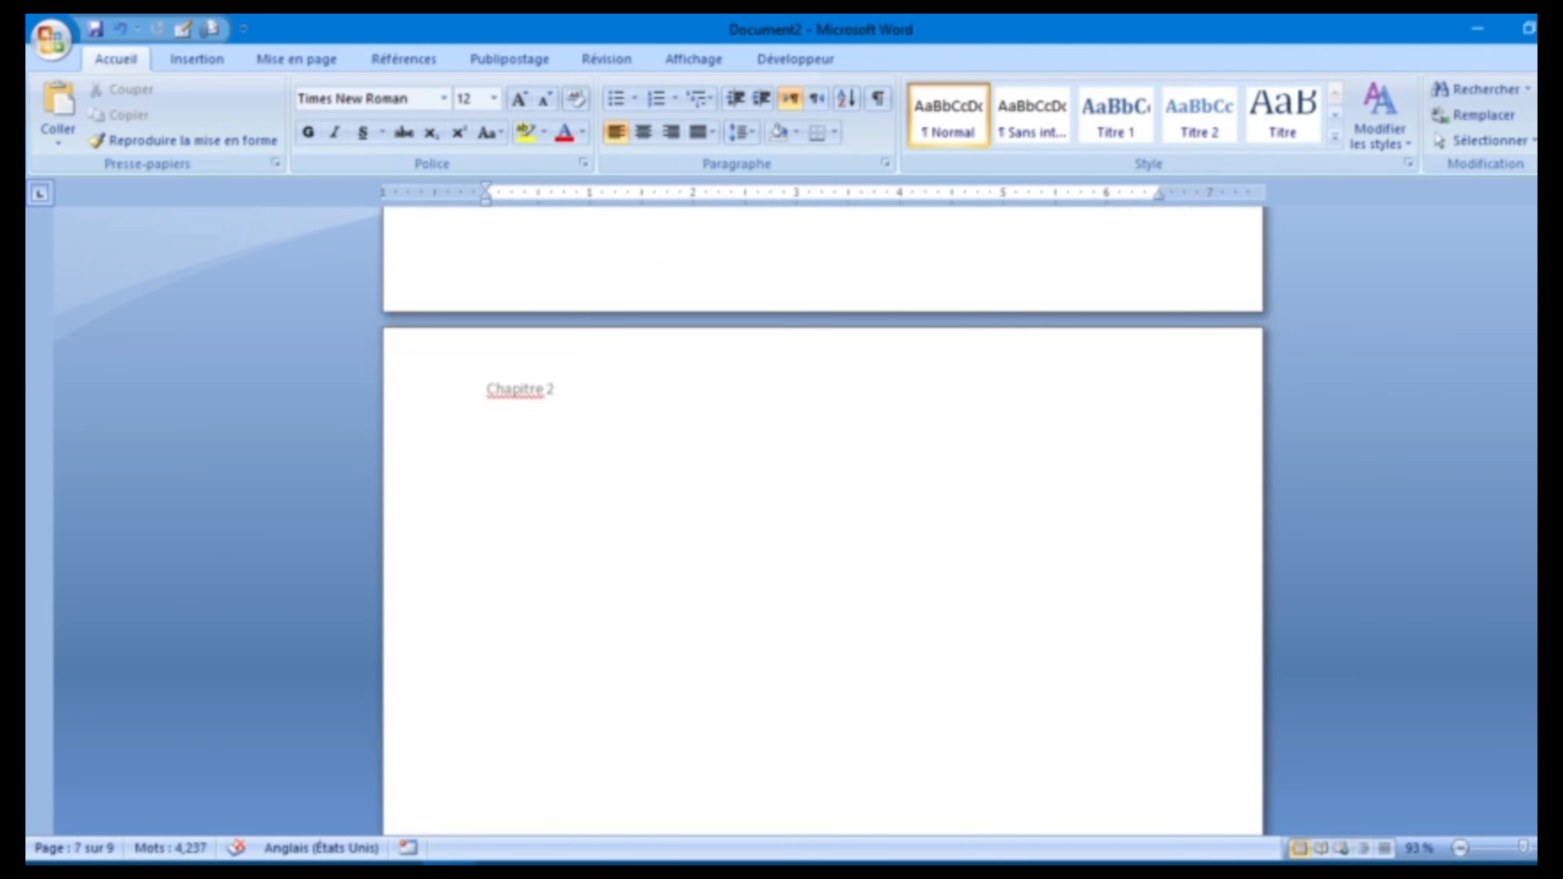
{"action": "scroll", "coordinate": [824, 521], "scroll_direction": "down", "scroll_amount": 5}
{"action": "left_click_drag", "start_coordinate": [1548, 693], "coordinate": [1548, 661]}
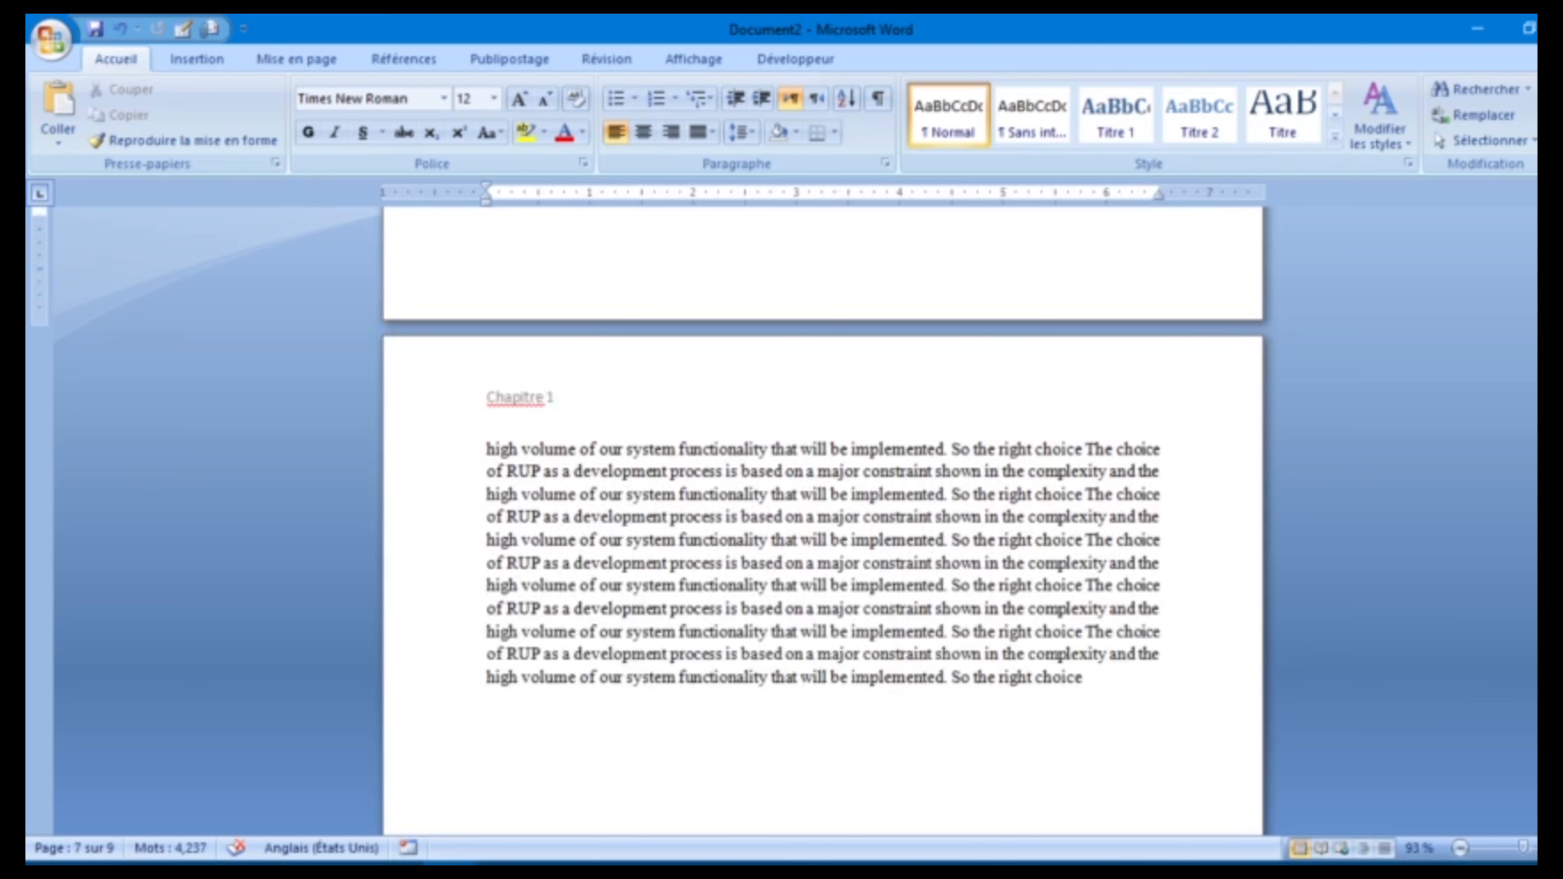
{"action": "left_click", "coordinate": [1514, 849]}
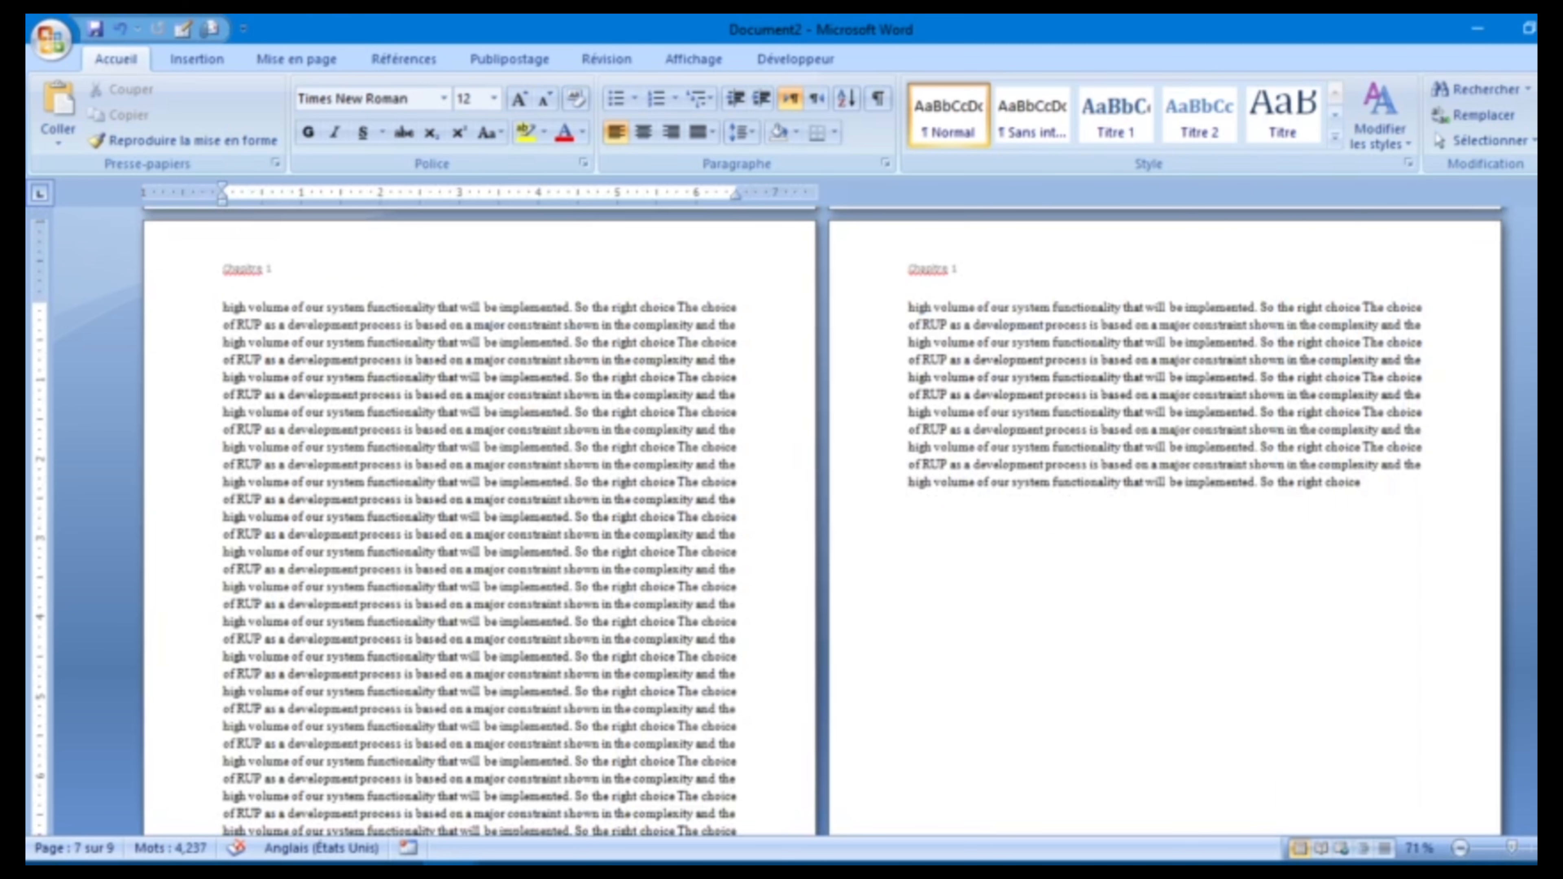
{"action": "scroll", "coordinate": [823, 521], "scroll_direction": "down", "scroll_amount": 10}
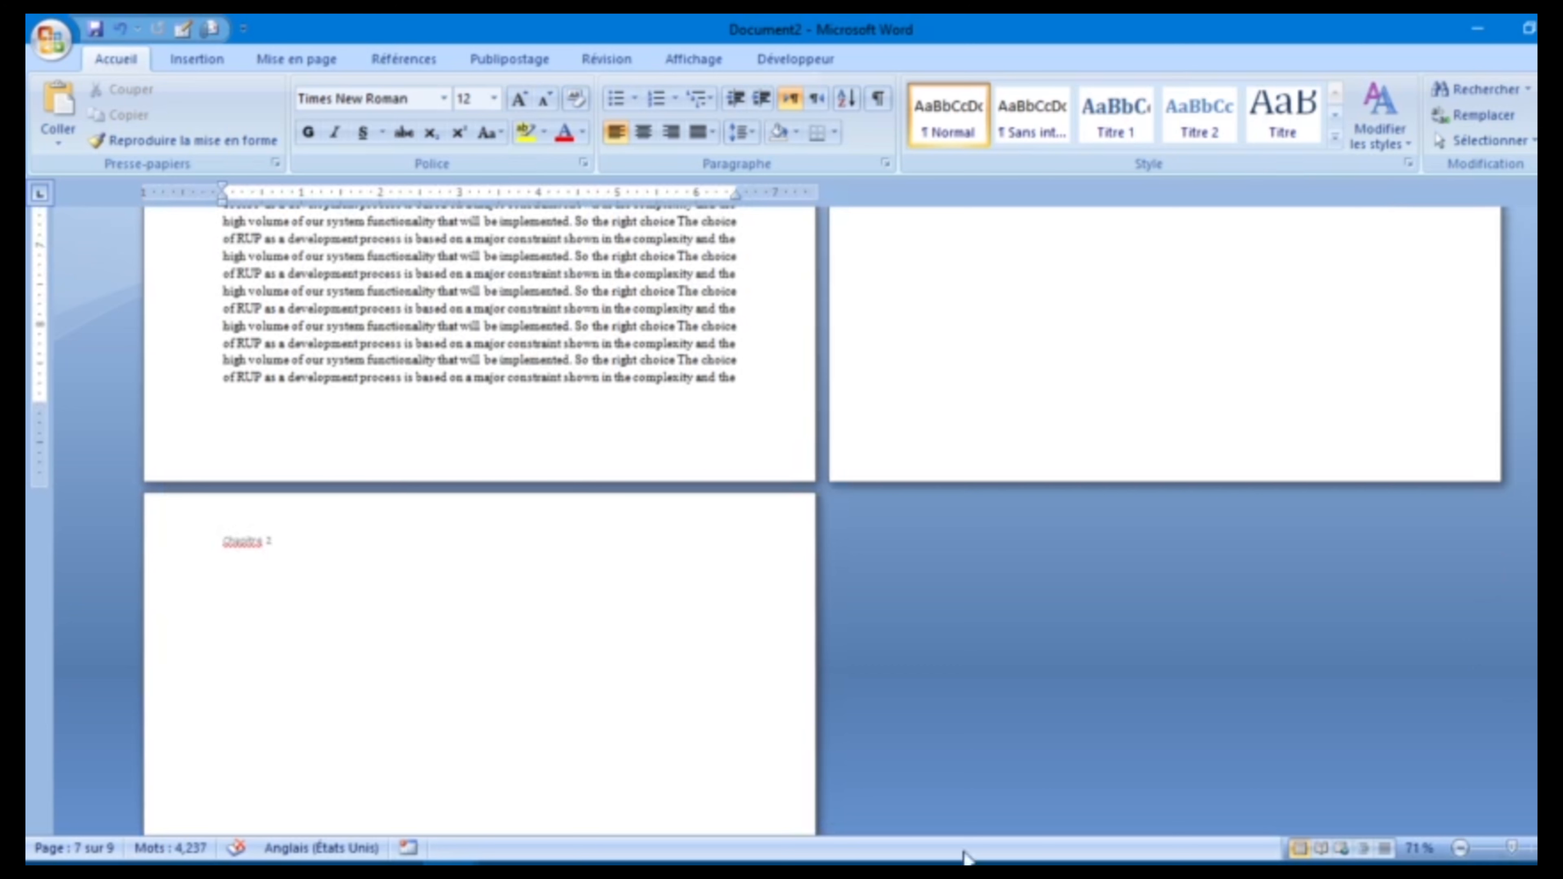
{"action": "left_click_drag", "start_coordinate": [1512, 848], "coordinate": [1529, 848]}
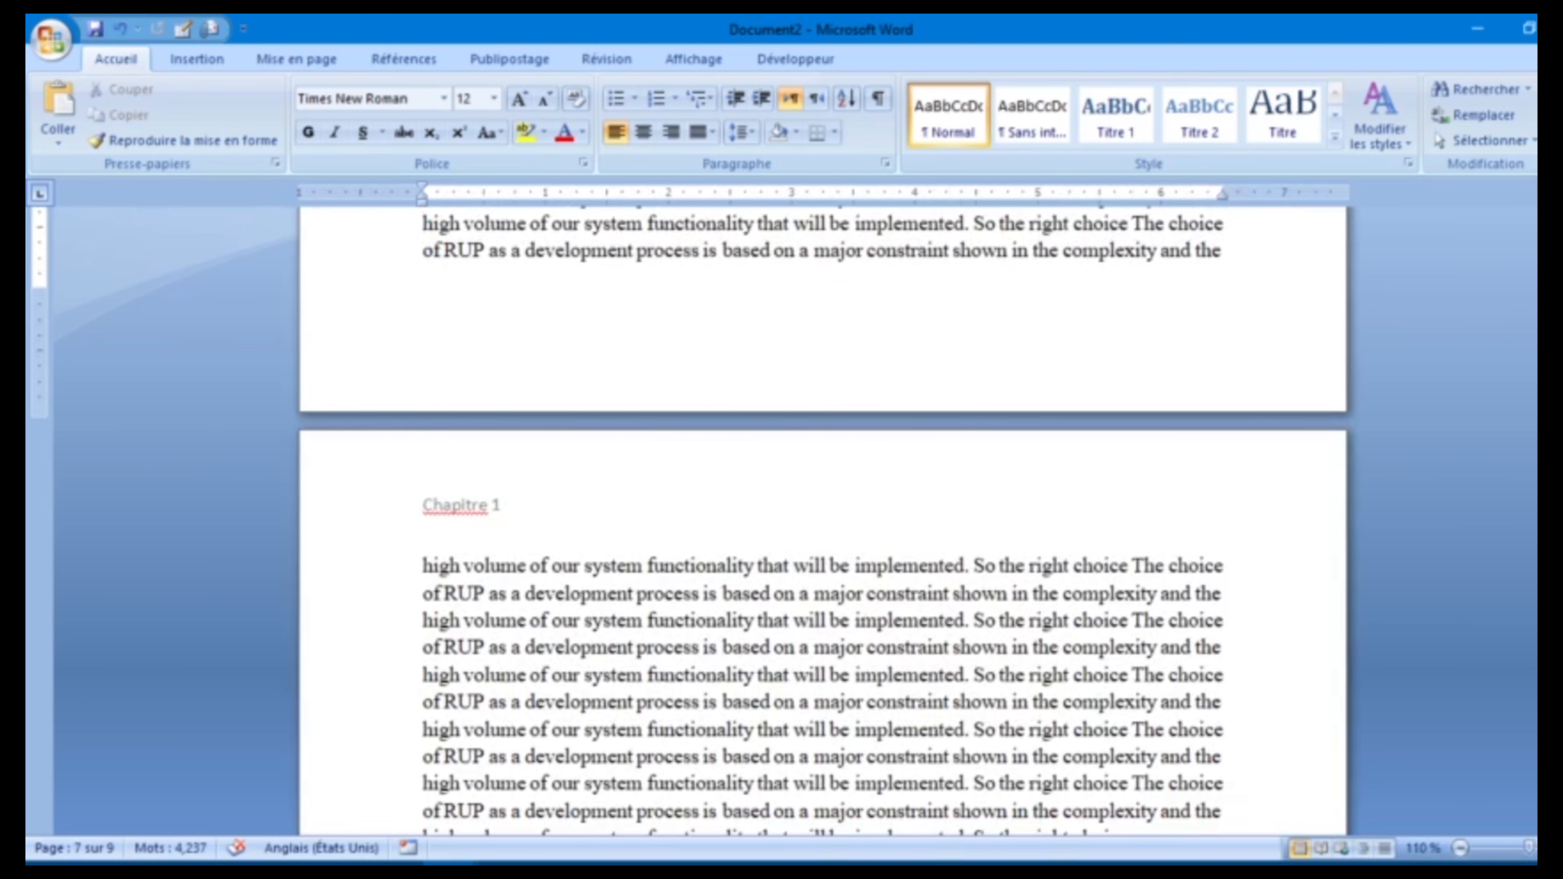
{"action": "scroll", "coordinate": [823, 521], "scroll_direction": "down", "scroll_amount": 15}
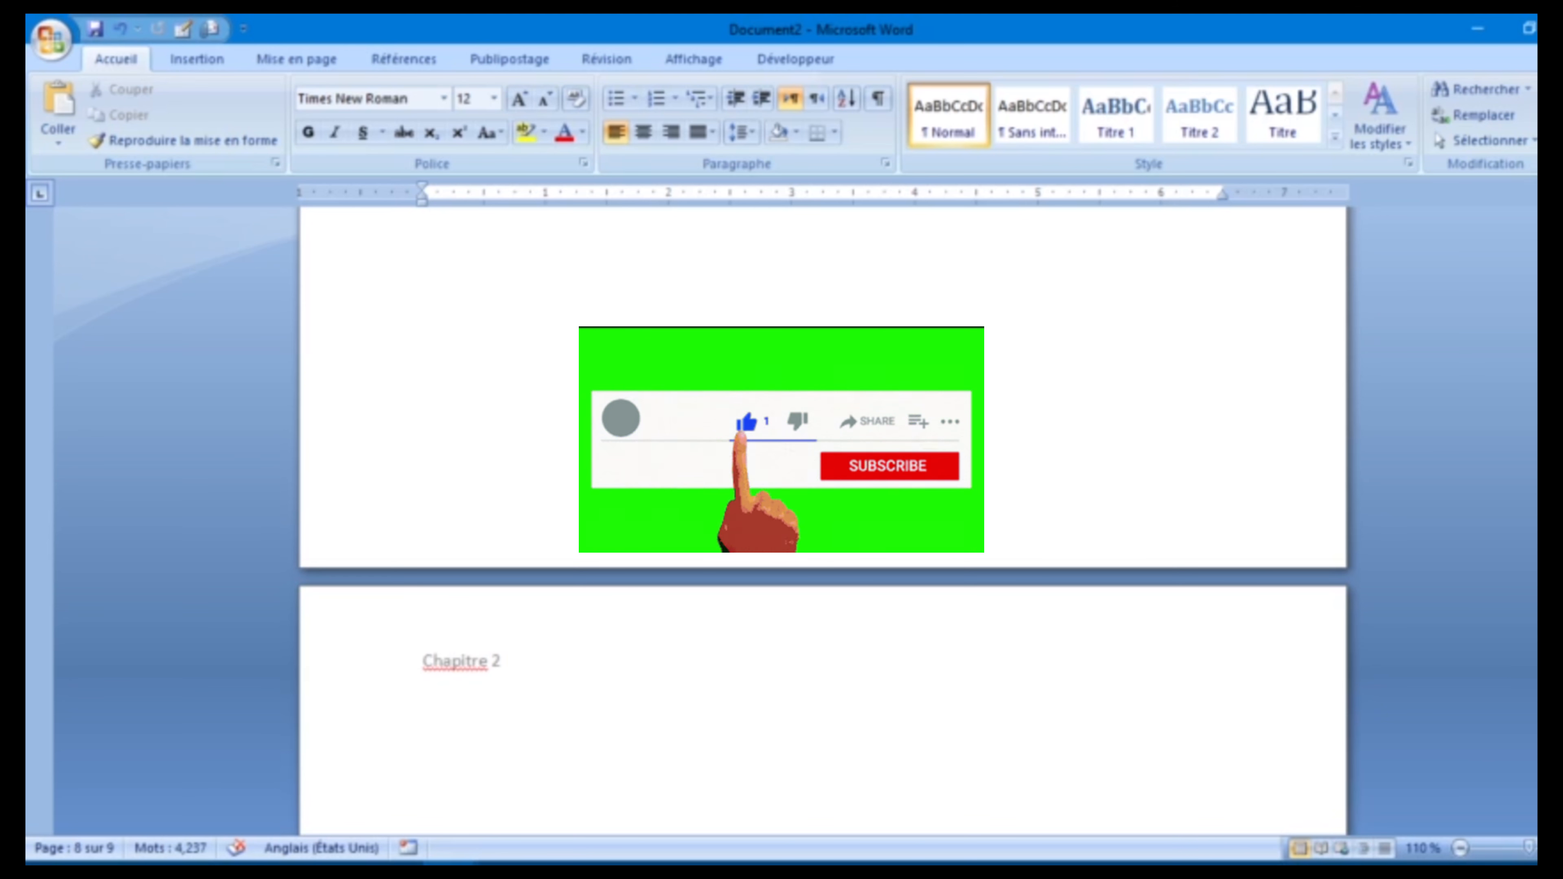
{"action": "scroll", "coordinate": [823, 493], "scroll_direction": "up", "scroll_amount": 3}
{"action": "scroll", "coordinate": [823, 493], "scroll_direction": "up", "scroll_amount": 10}
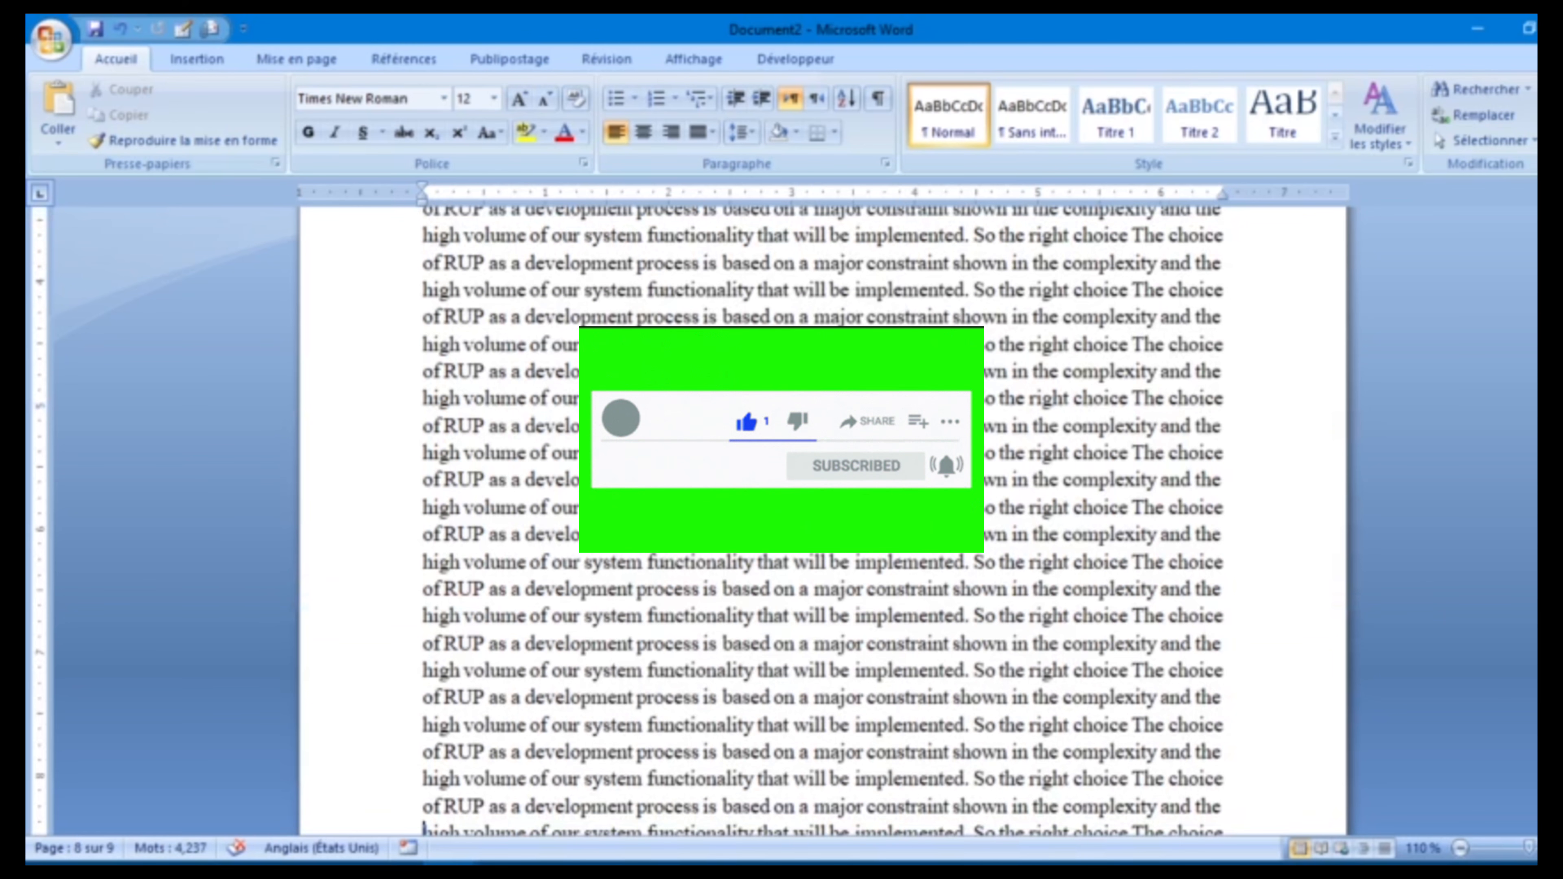
{"action": "scroll", "coordinate": [823, 493], "scroll_direction": "up", "scroll_amount": 5}
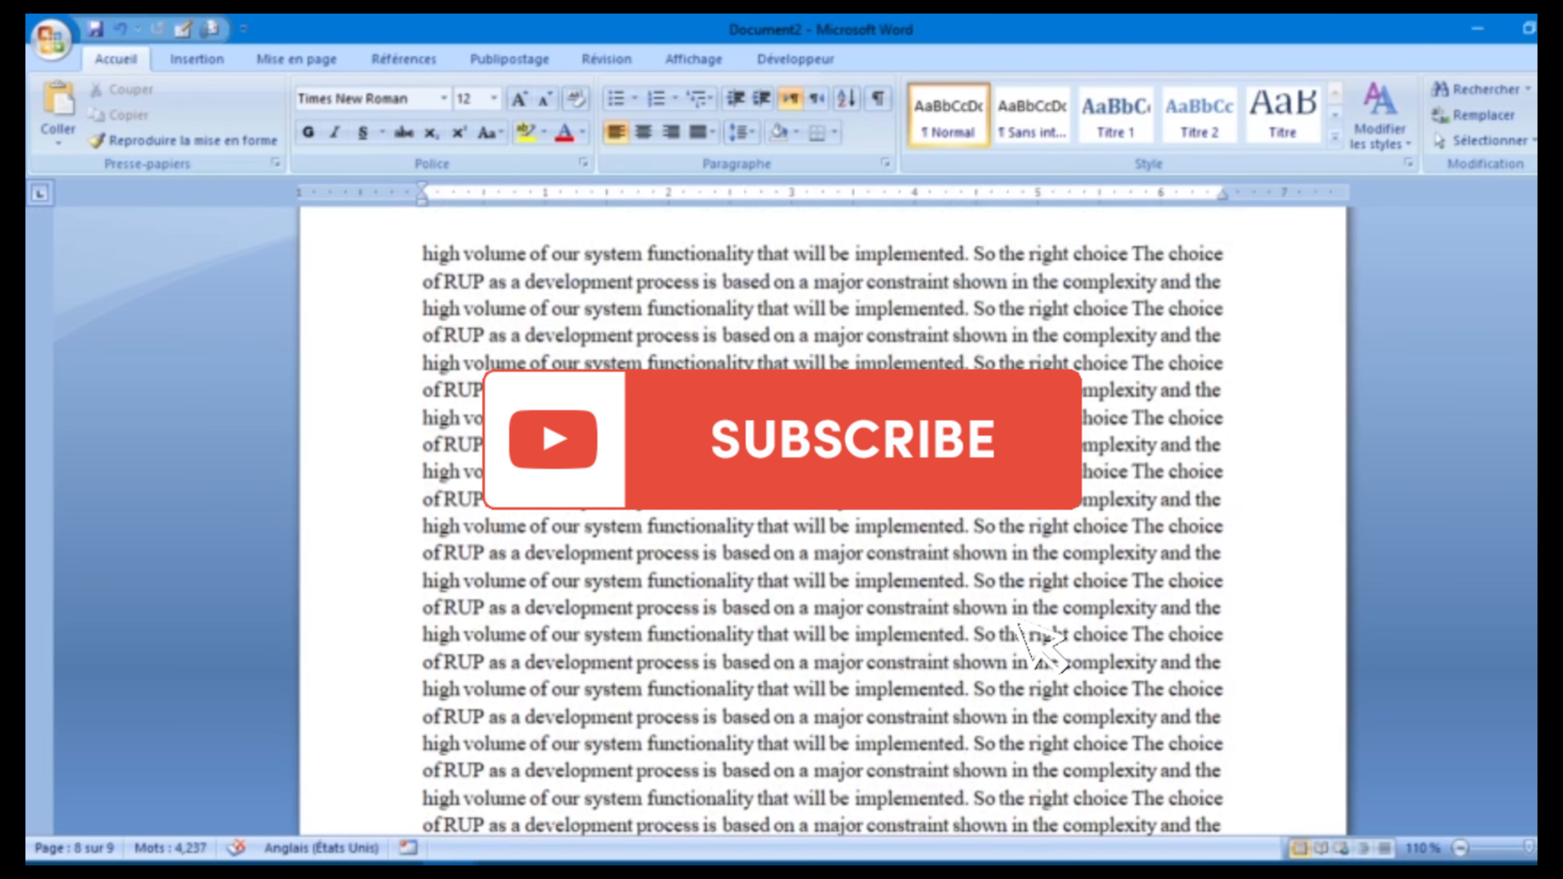